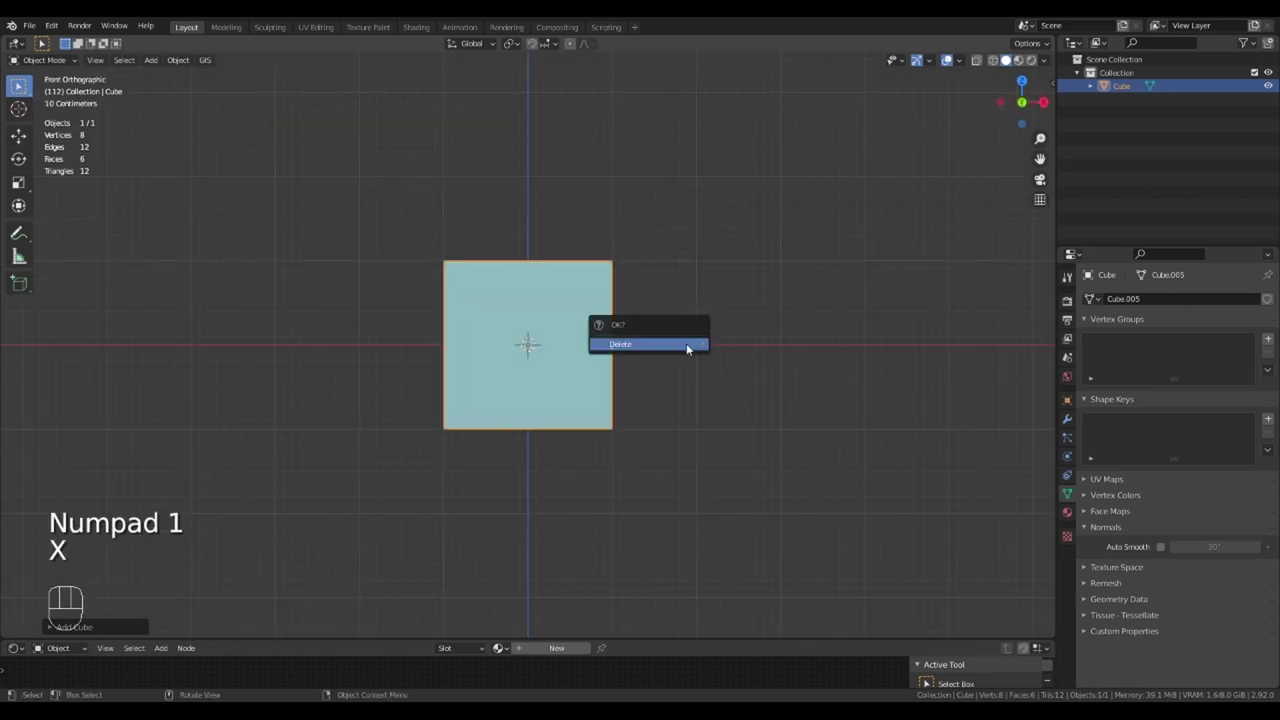
- Delete the existing cube and add a new mesh cube at the origin
click(686, 343)
key(shift+a)
click(697, 350)
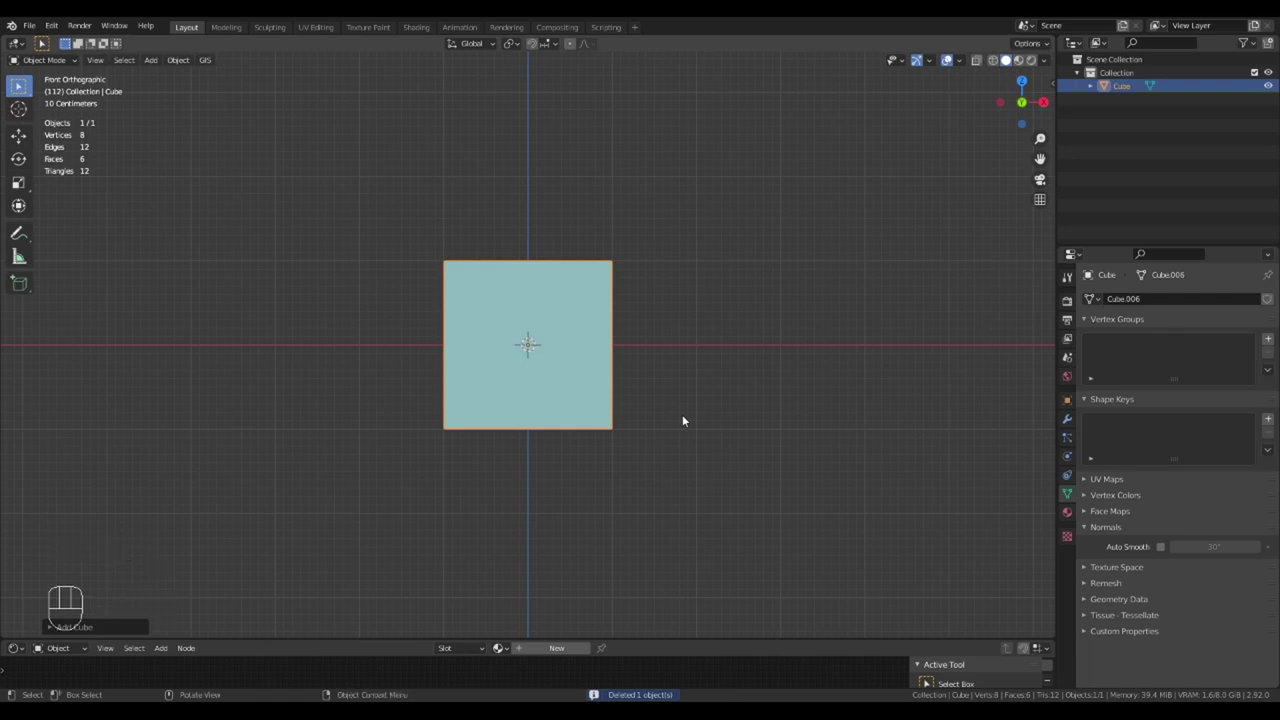
- Scale the cube's mesh into a thin, upright book-shaped block
key(Tab)
key(s)
middle_drag(672, 414, 589, 337)
key(z)
click(840, 406)
- Delete the top face and the two narrow end faces, leaving both covers and the spine face
click(595, 400)
shift+click(505, 217)
middle_drag(505, 217, 363, 318)
shift+click(363, 318)
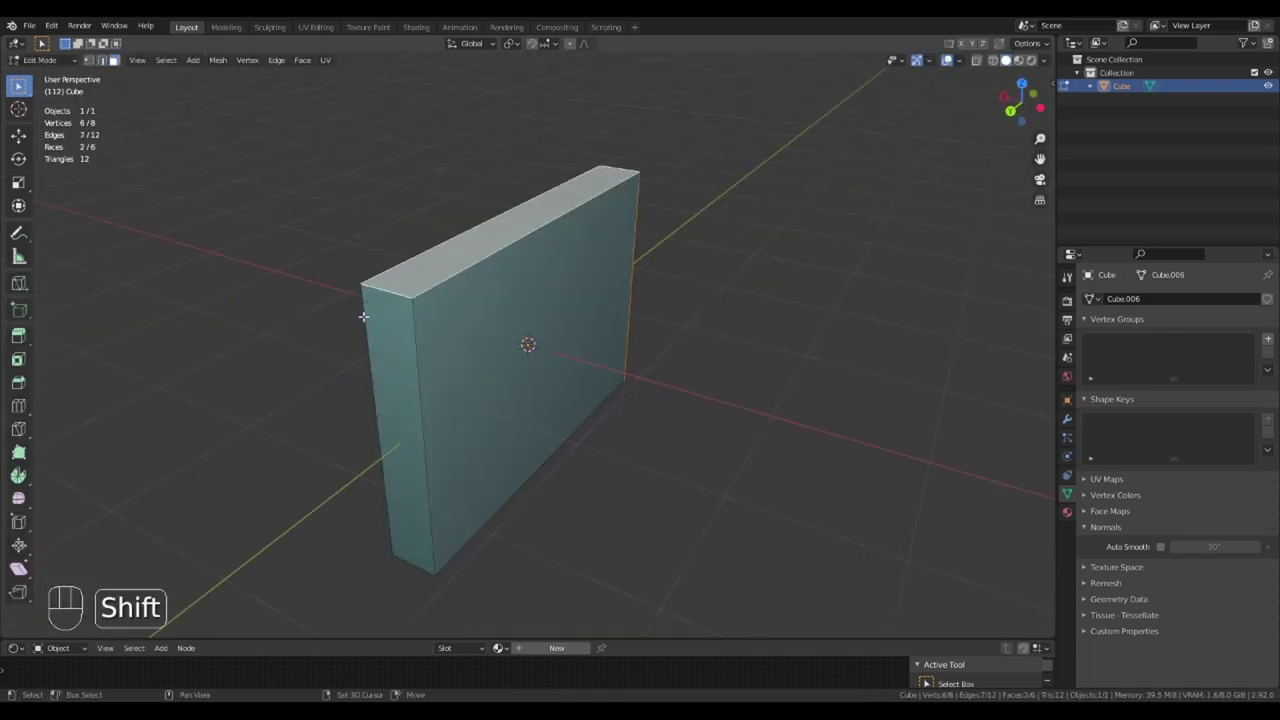
key(x)
click(391, 331)
- Bevel the two long bottom edges where the covers meet the spine, using one segment
scroll(694, 365, down, 3)
scroll(536, 405, up, 2)
middle_drag(694, 365, 634, 266)
key(ctrl+b)
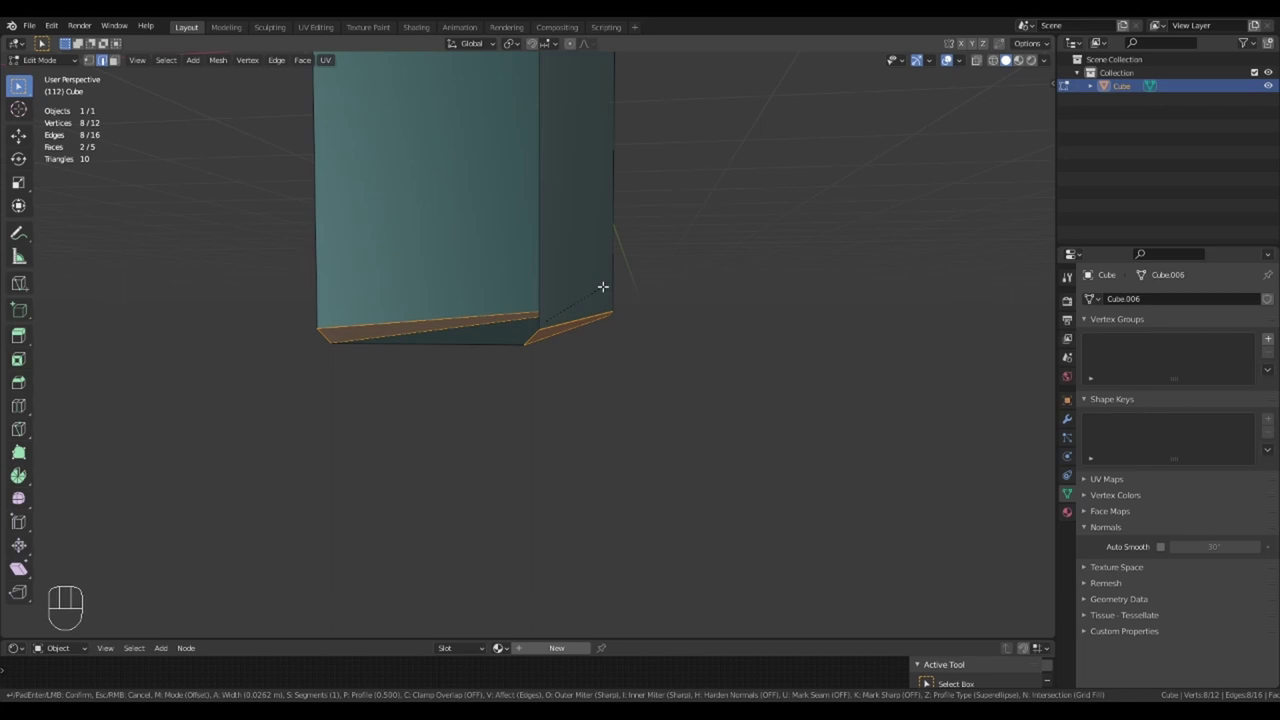
click(603, 287)
middle_drag(603, 287, 596, 335)
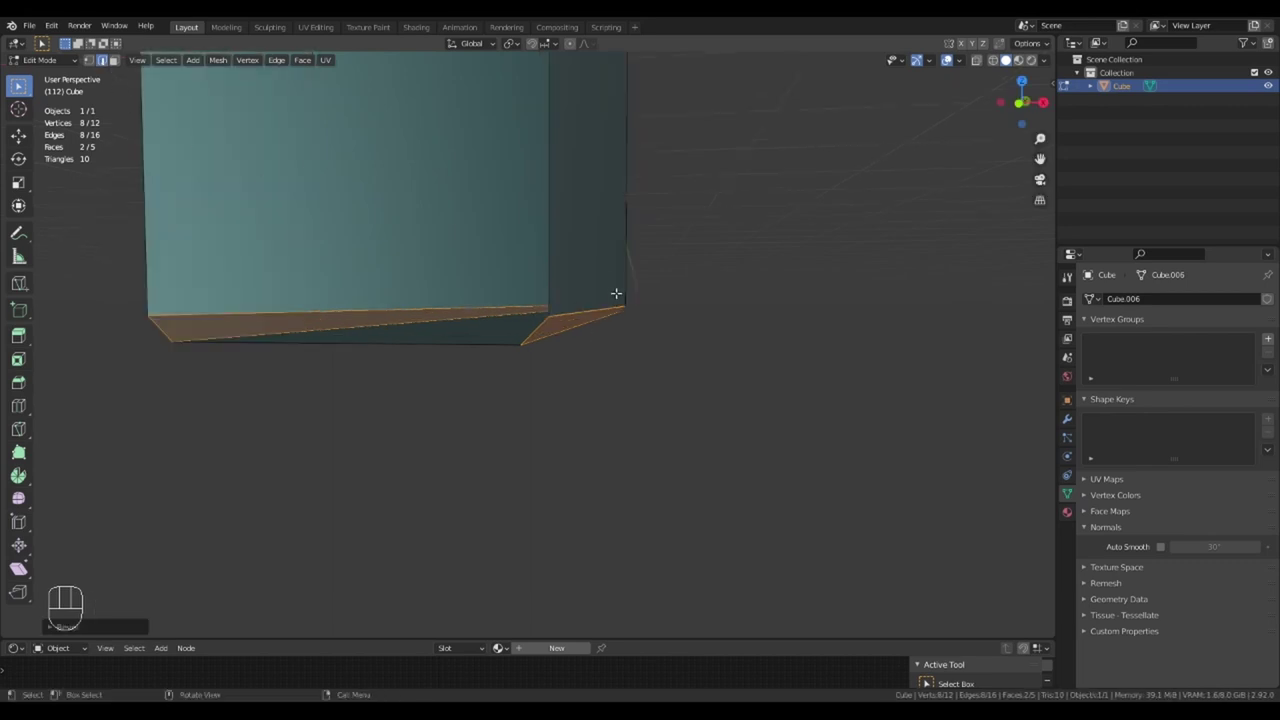
- Bevel the four long edges of the spine's chamfers with three segments to round the corners
click(580, 314)
shift+click(566, 330)
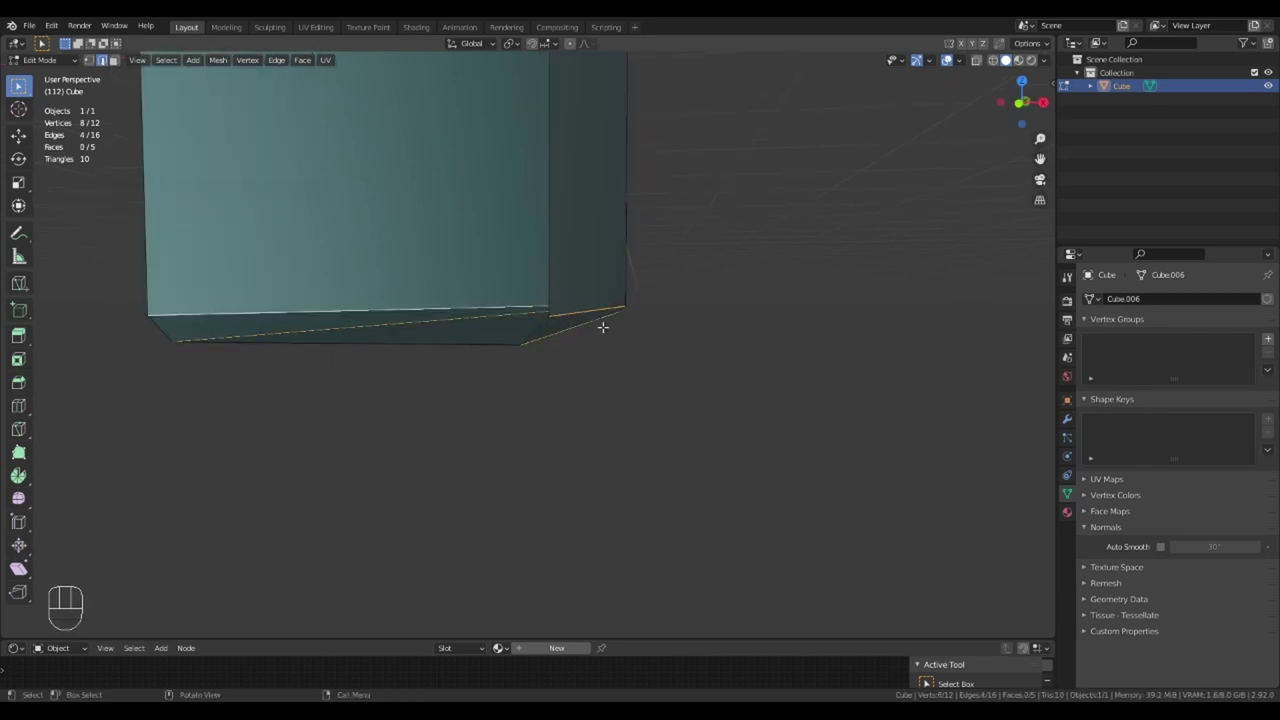
key(ctrl+b)
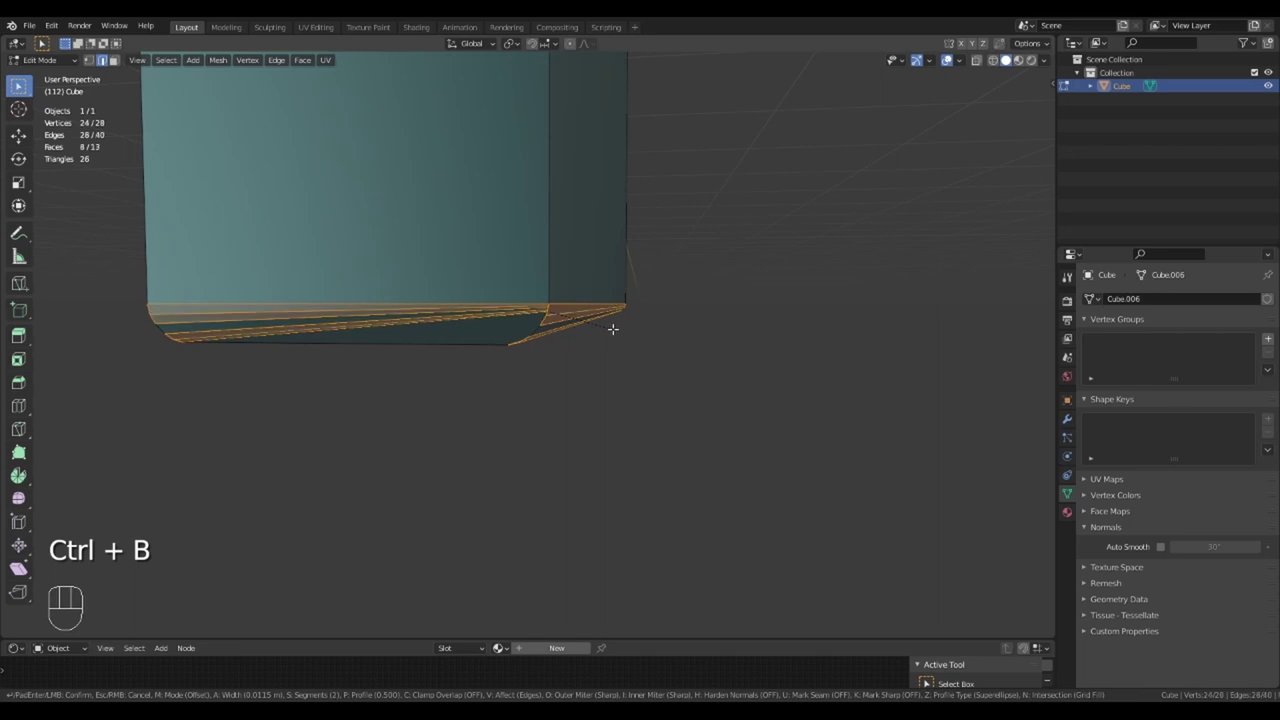
click(610, 329)
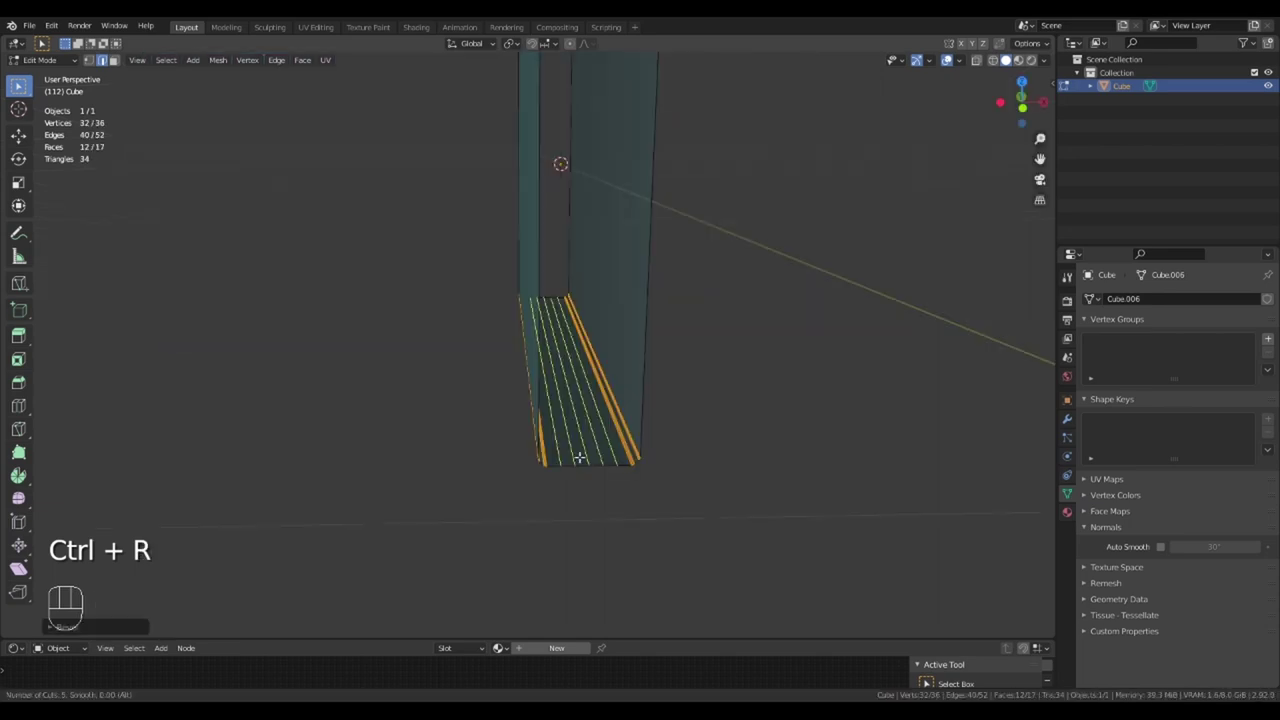
- Add five lengthwise loop cuts to the spine and move the middle one 0.1 m outward along Z with proportional editing
click(600, 459)
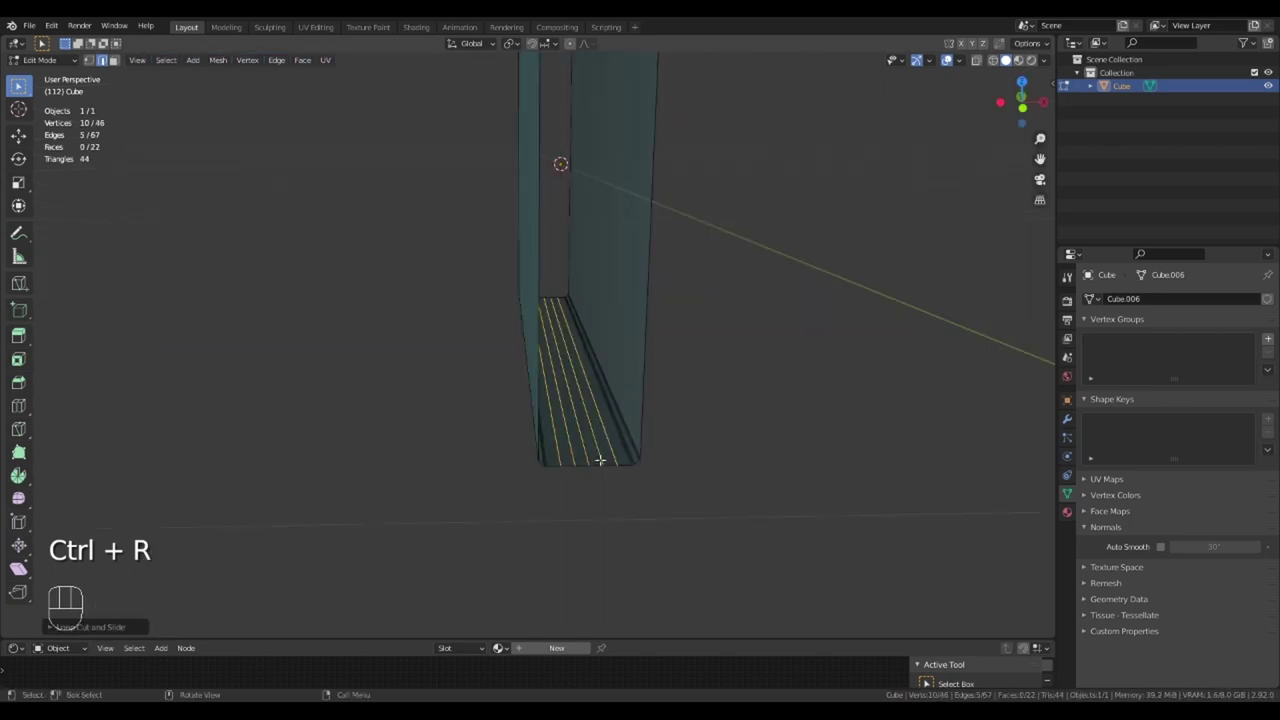
middle_drag(600, 459, 546, 409)
click(541, 408)
key(o)
key(g)
key(z)
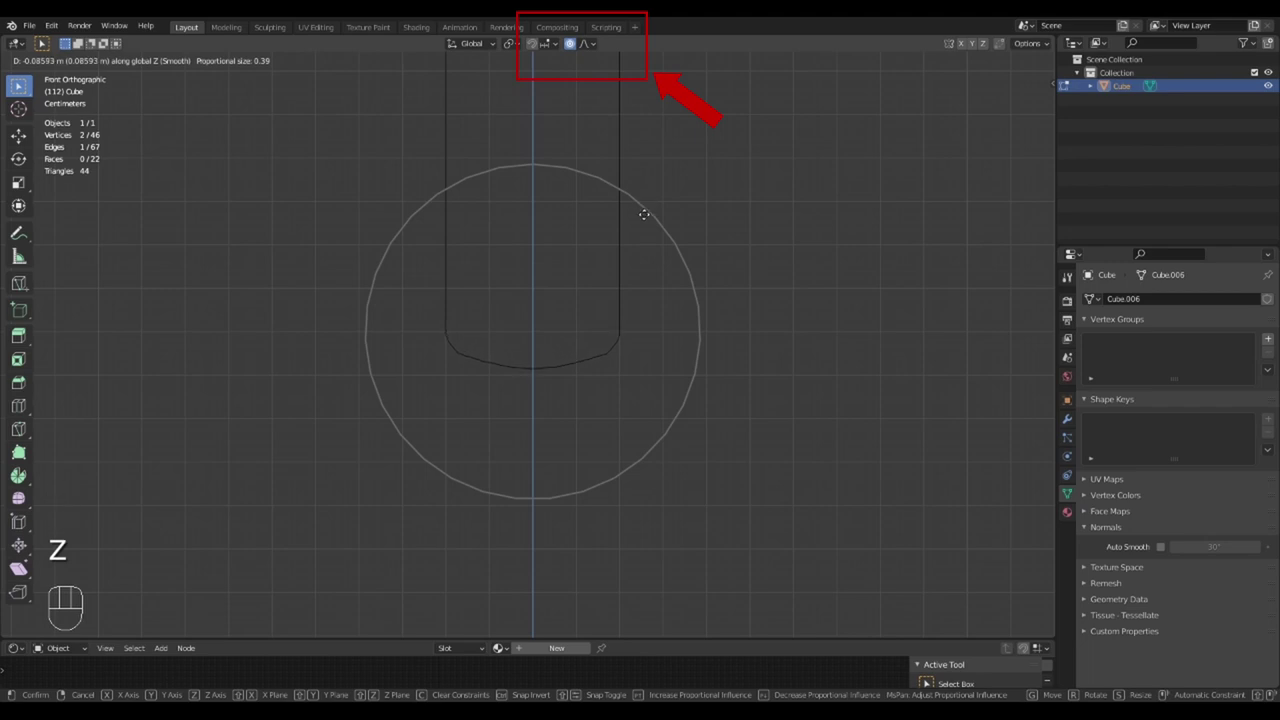
key(ctrl)
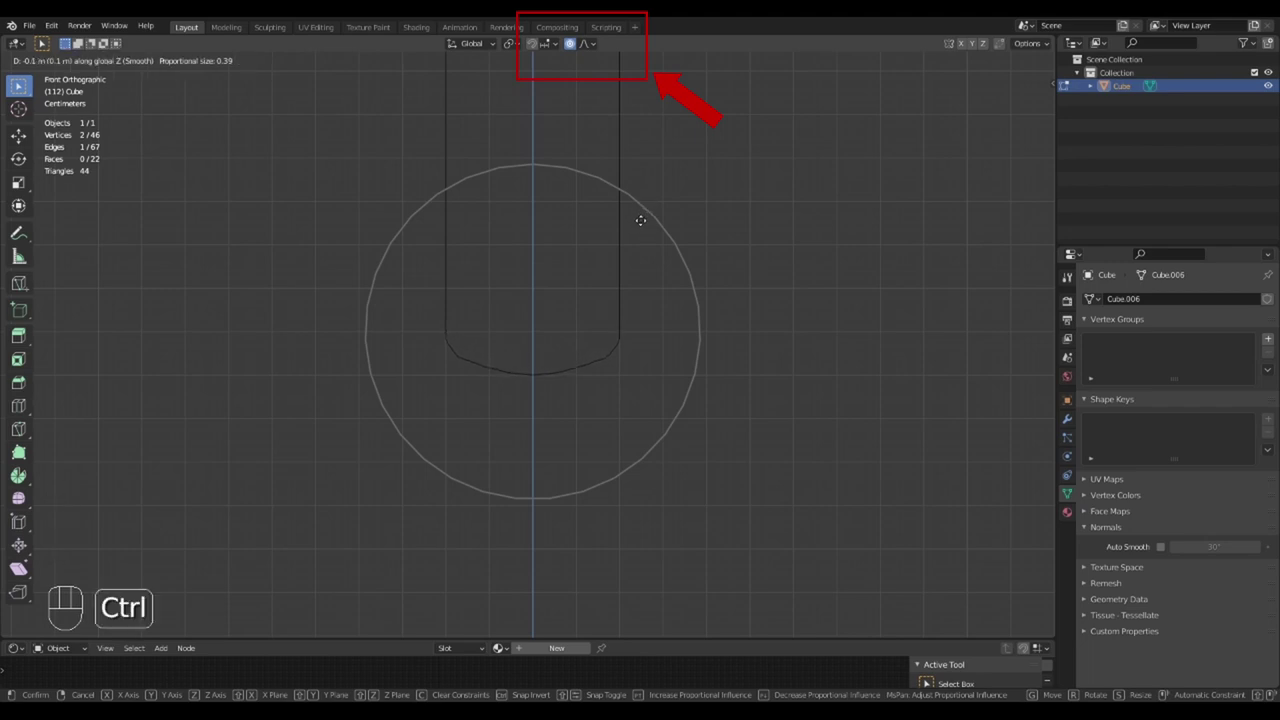
- Shade the book cover smooth and enable Auto Smooth at 30°
right_click(651, 314)
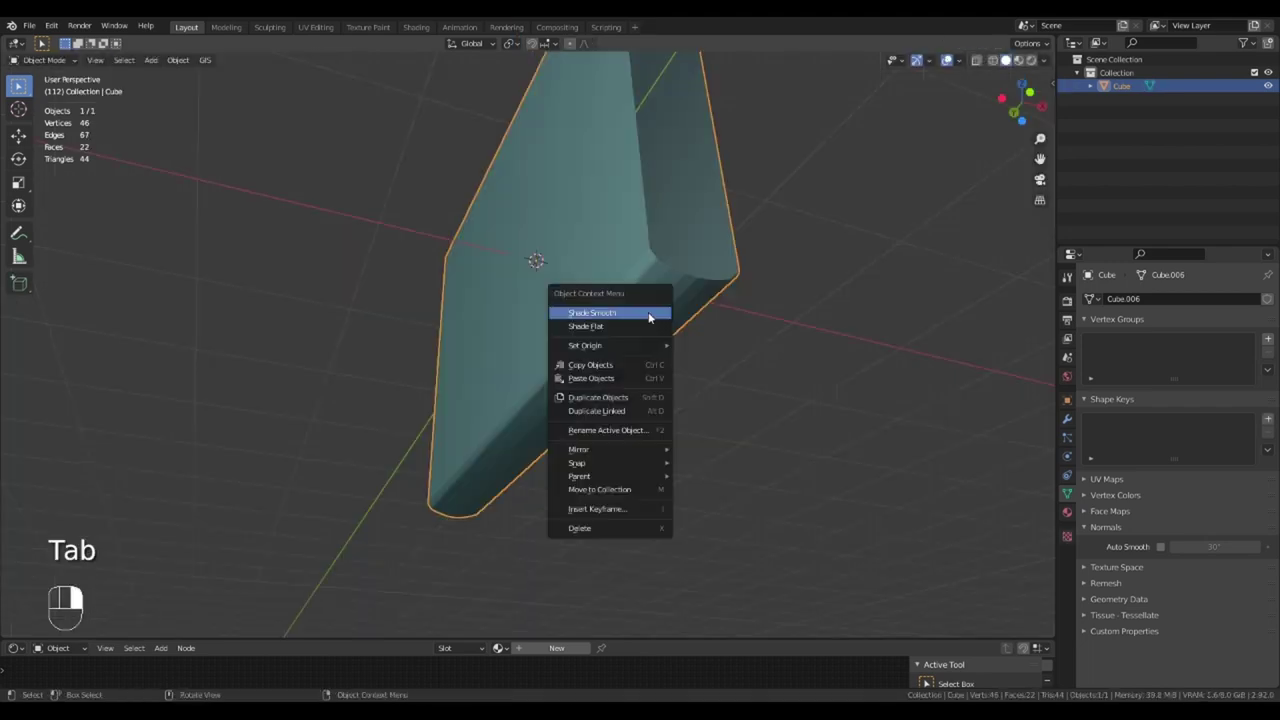
click(644, 310)
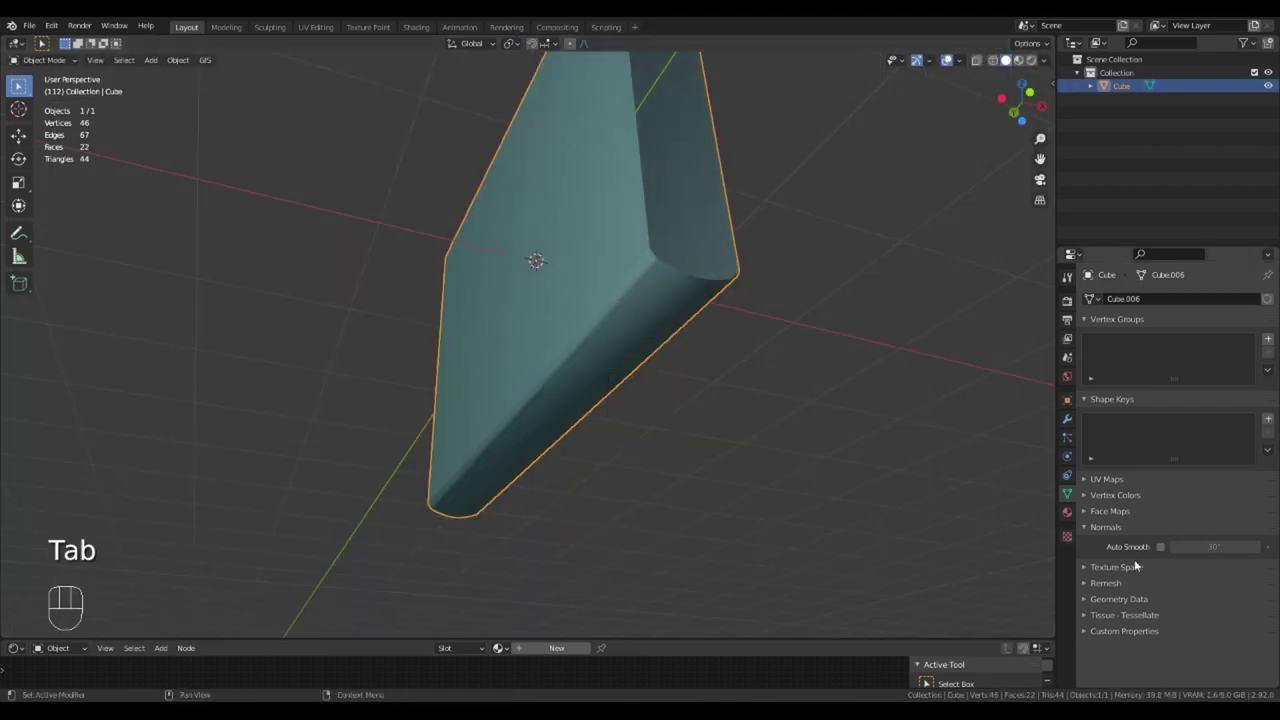
click(1162, 547)
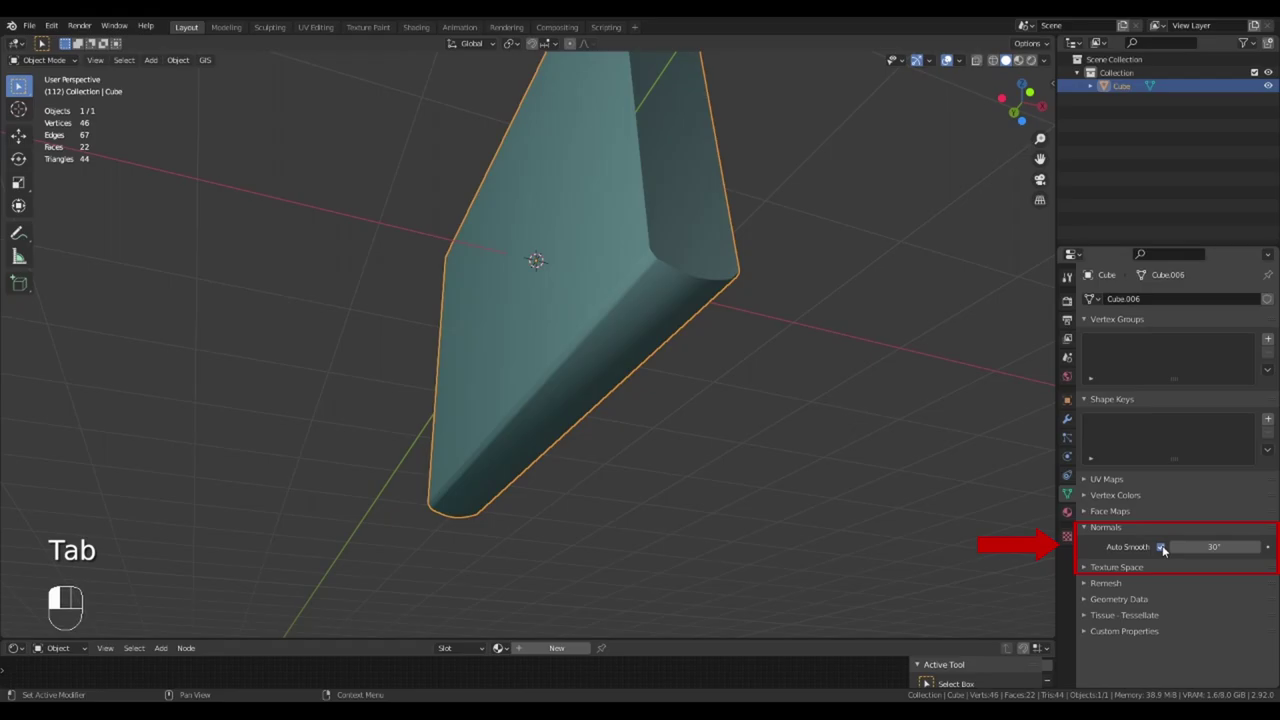
- Add a Solidify modifier with 0.025 m thickness and Even Thickness, apply it, and open the mesh for editing
scroll(834, 421, up, 3)
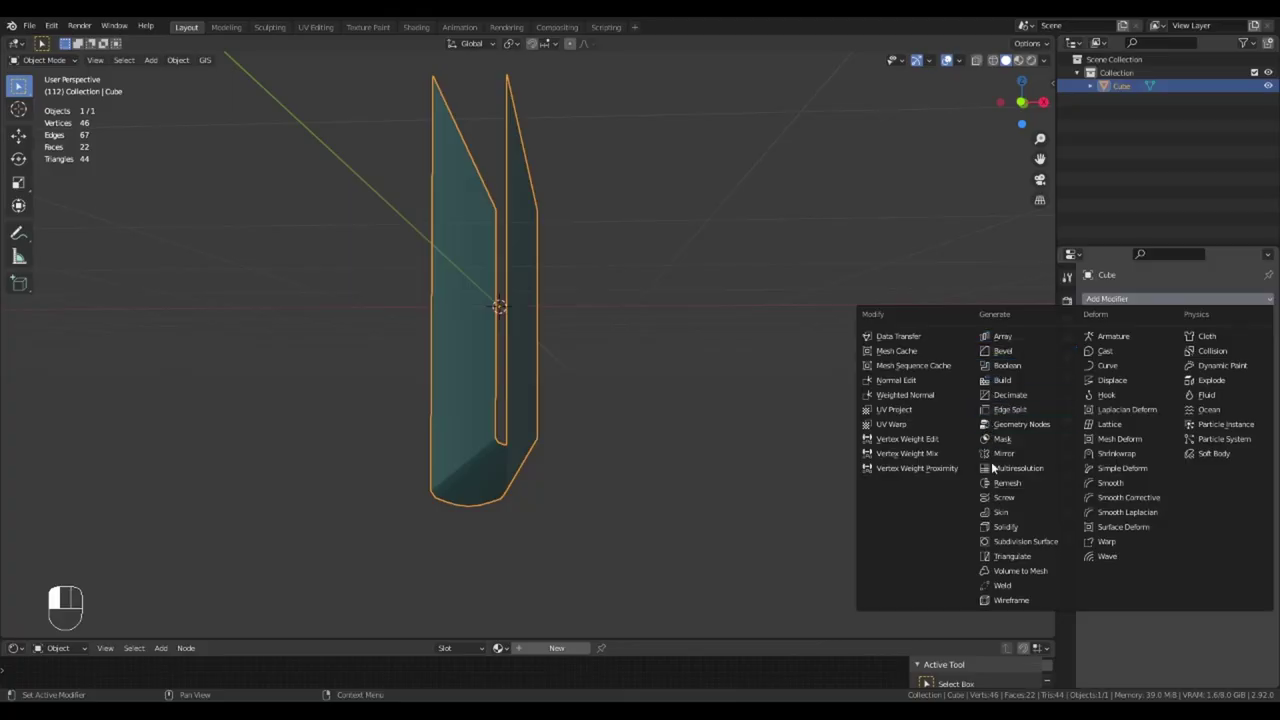
click(1005, 526)
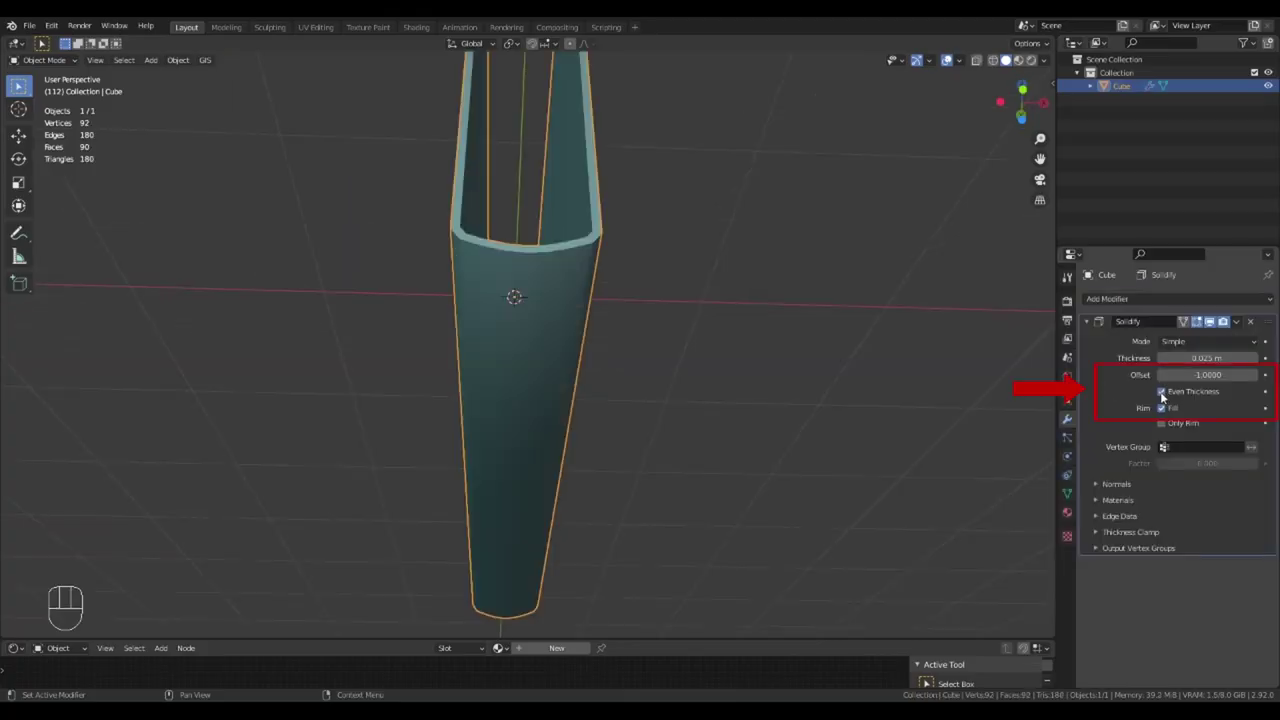
click(1237, 321)
click(1170, 339)
middle_drag(1128, 339, 686, 377)
key(Tab)
scroll(740, 349, up, 5)
scroll(743, 380, down, 5)
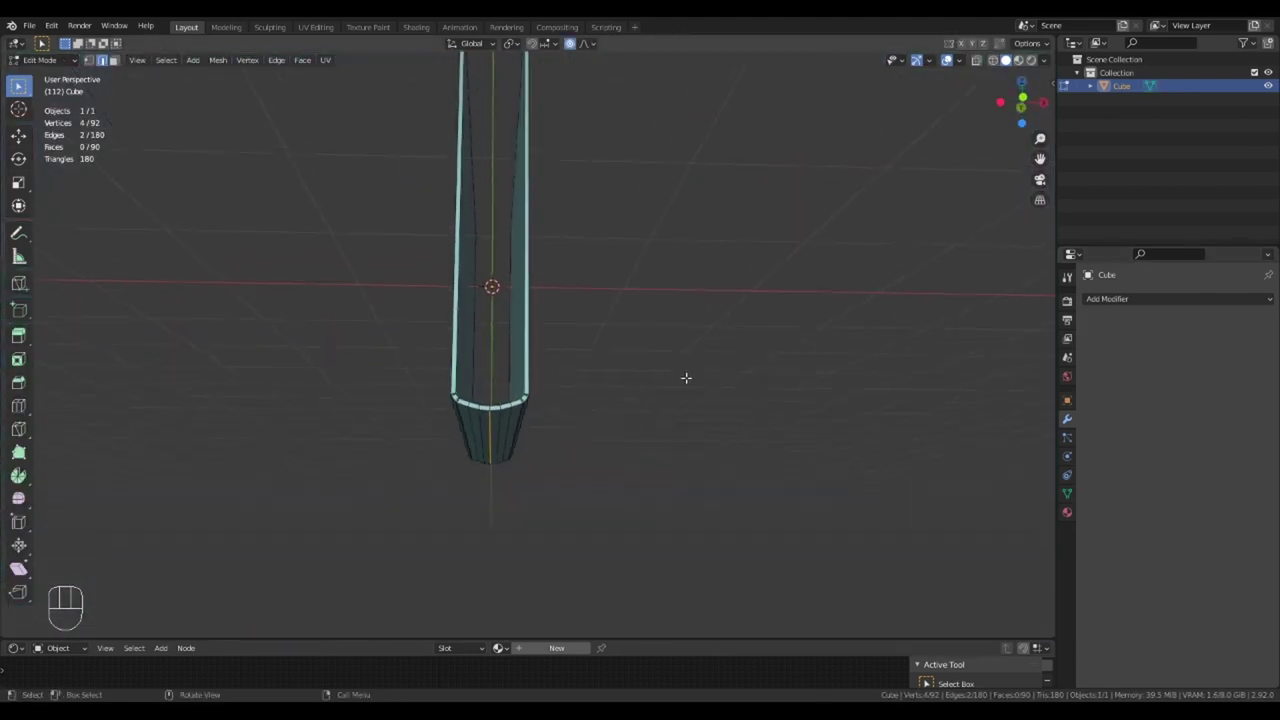
- Add an armature to the flat-lying cover and set its viewport display to Stick with In Front enabled
key(KP_1)
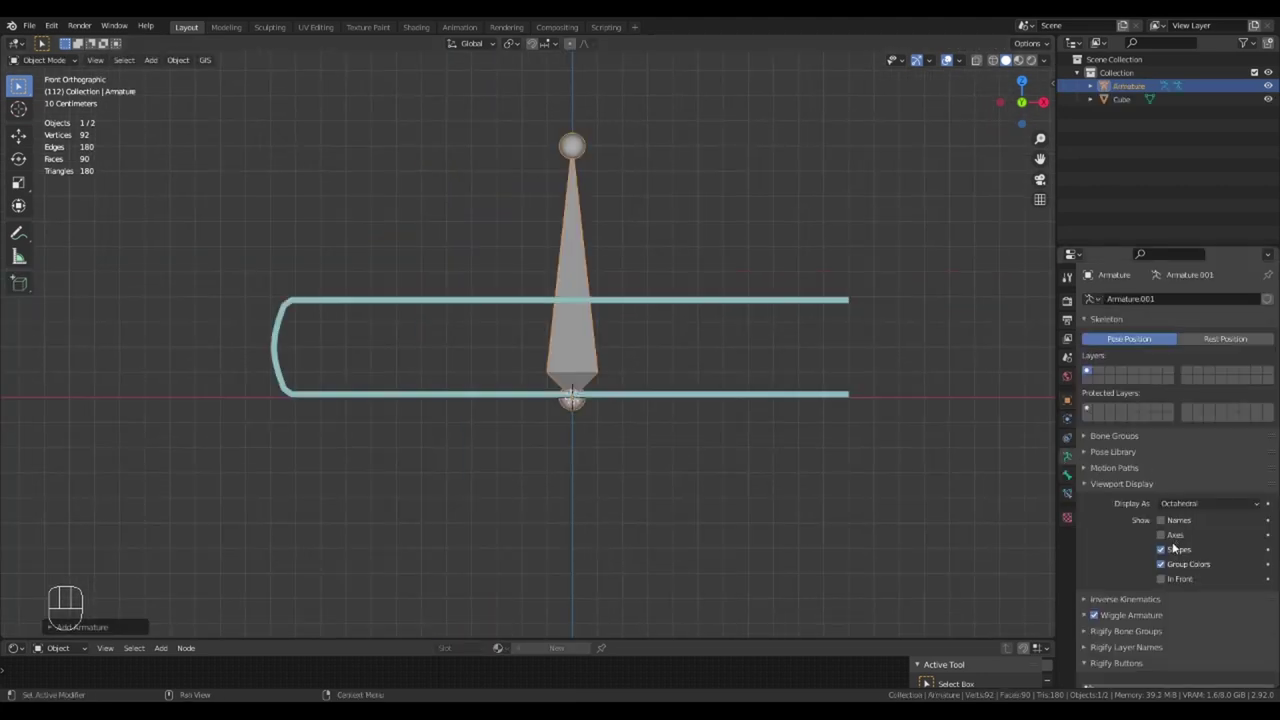
click(1185, 503)
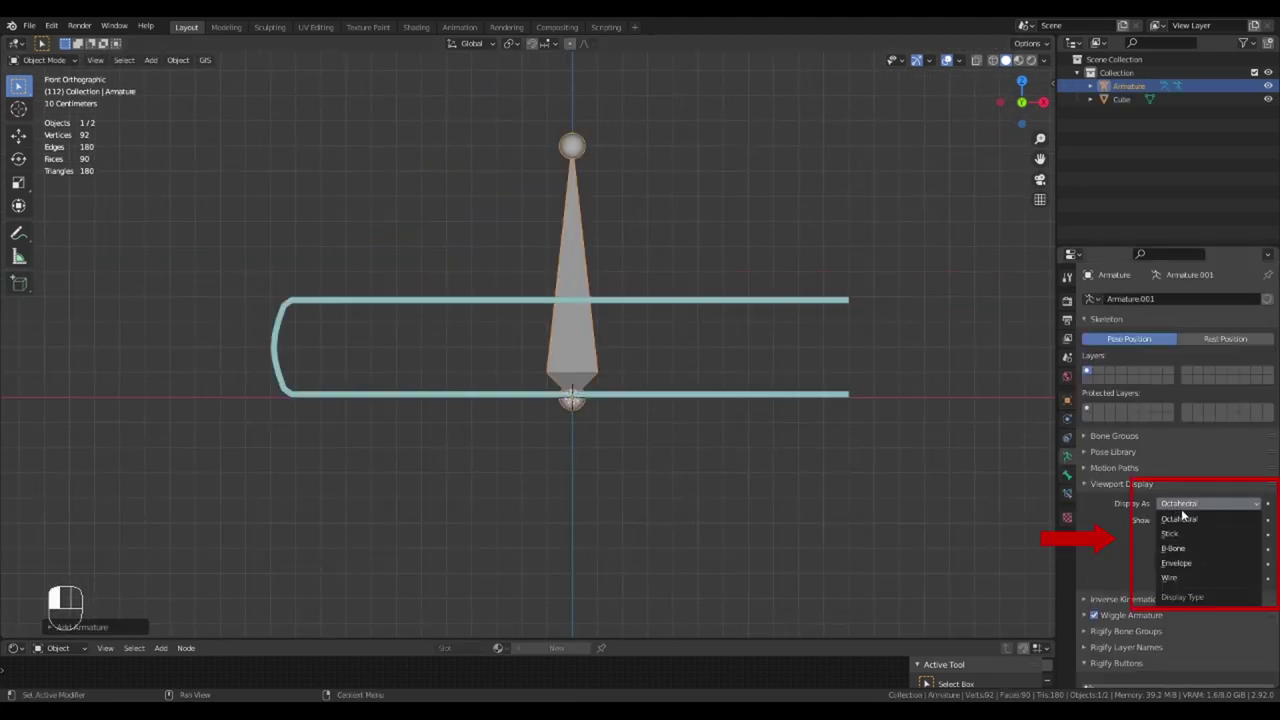
click(1180, 528)
click(1161, 579)
scroll(762, 494, up, 3)
scroll(762, 494, down, 4)
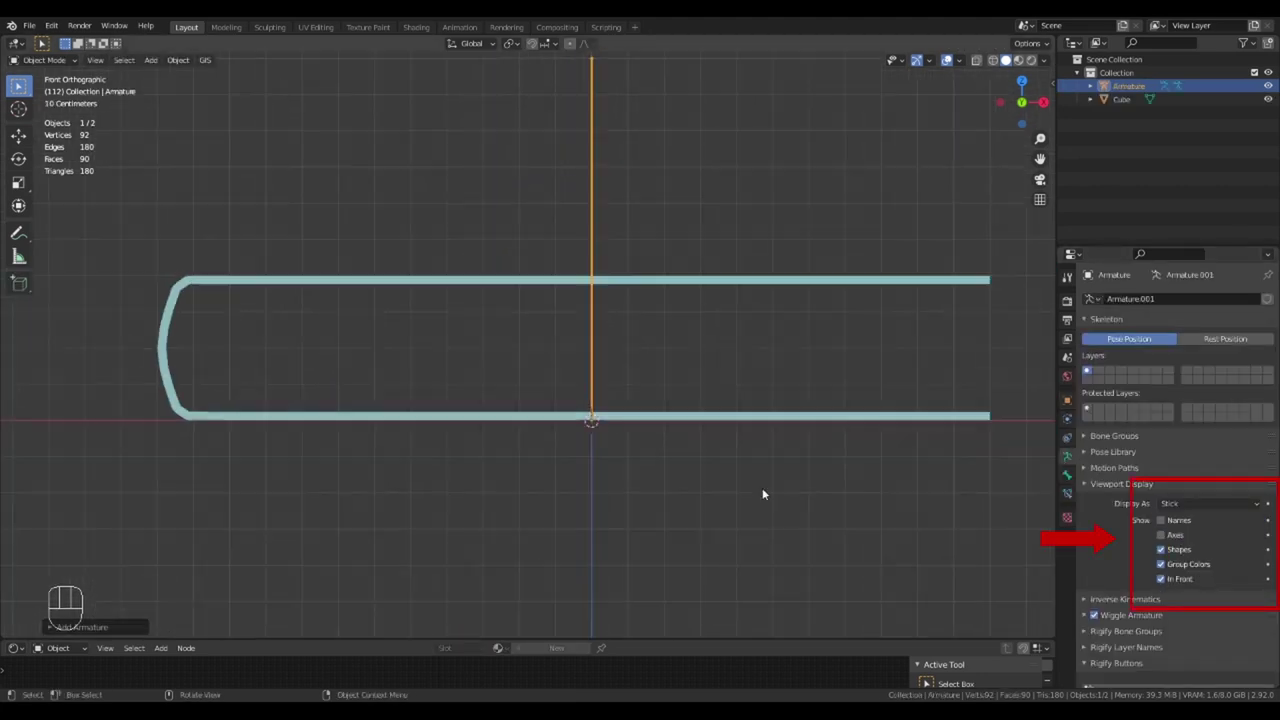
- Move the bone's tip to the lower cover's open end, about 1.11 m along X, and bring it down level with the bone's base
key(Tab)
key(g)
key(x)
click(879, 242)
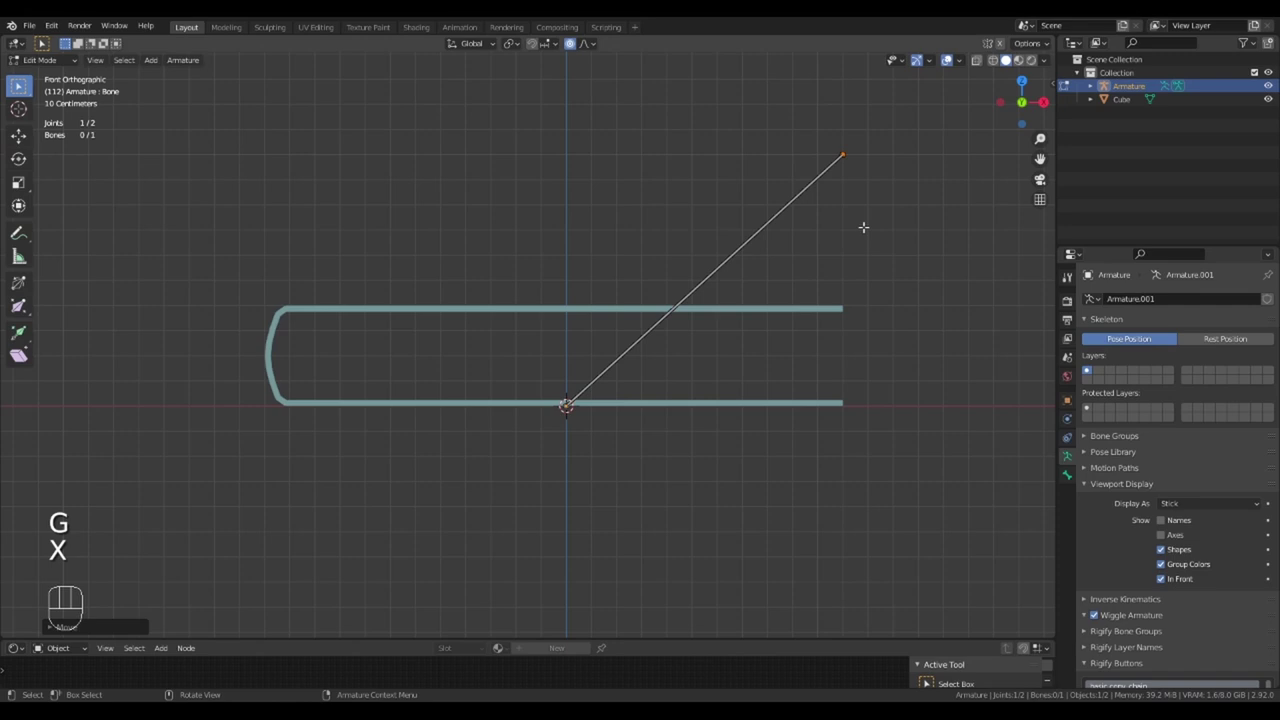
key(g)
key(z)
ctrl+click(869, 471)
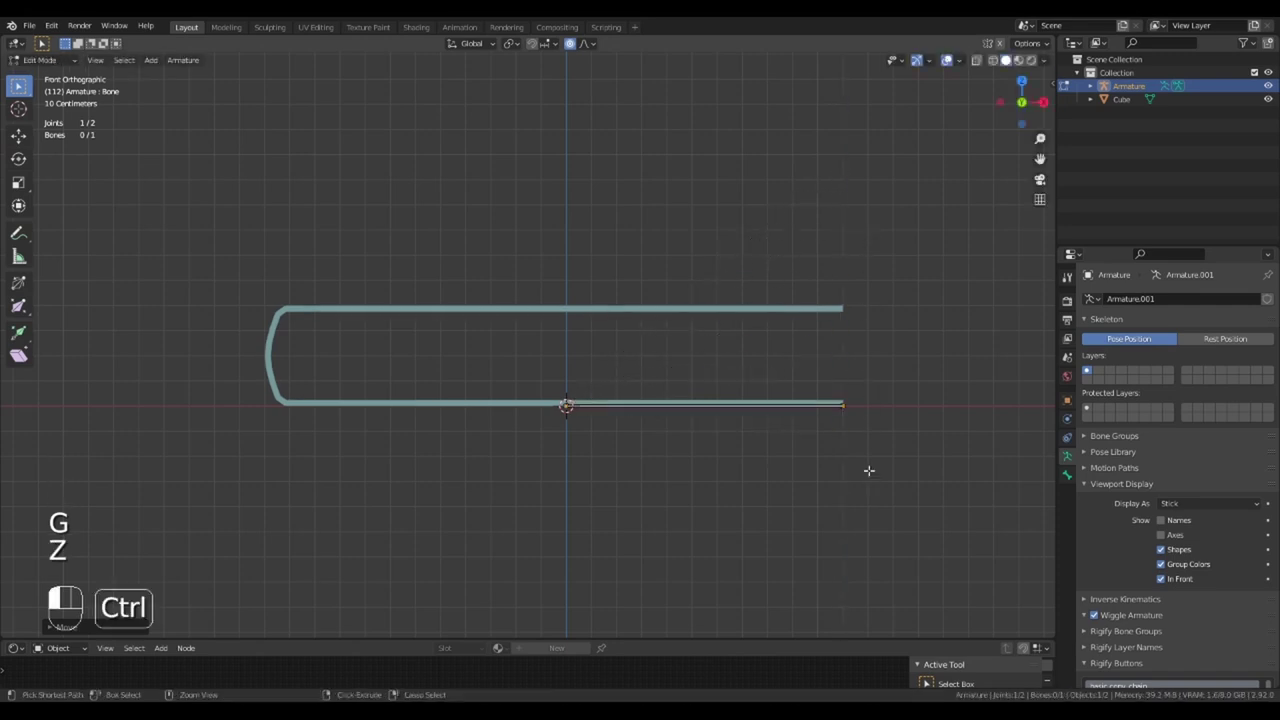
- Center the bone in the lower cover's thickness at 0.013 m and move its head to the start of the spine bend
scroll(869, 471, up, 8)
key(g)
key(z)
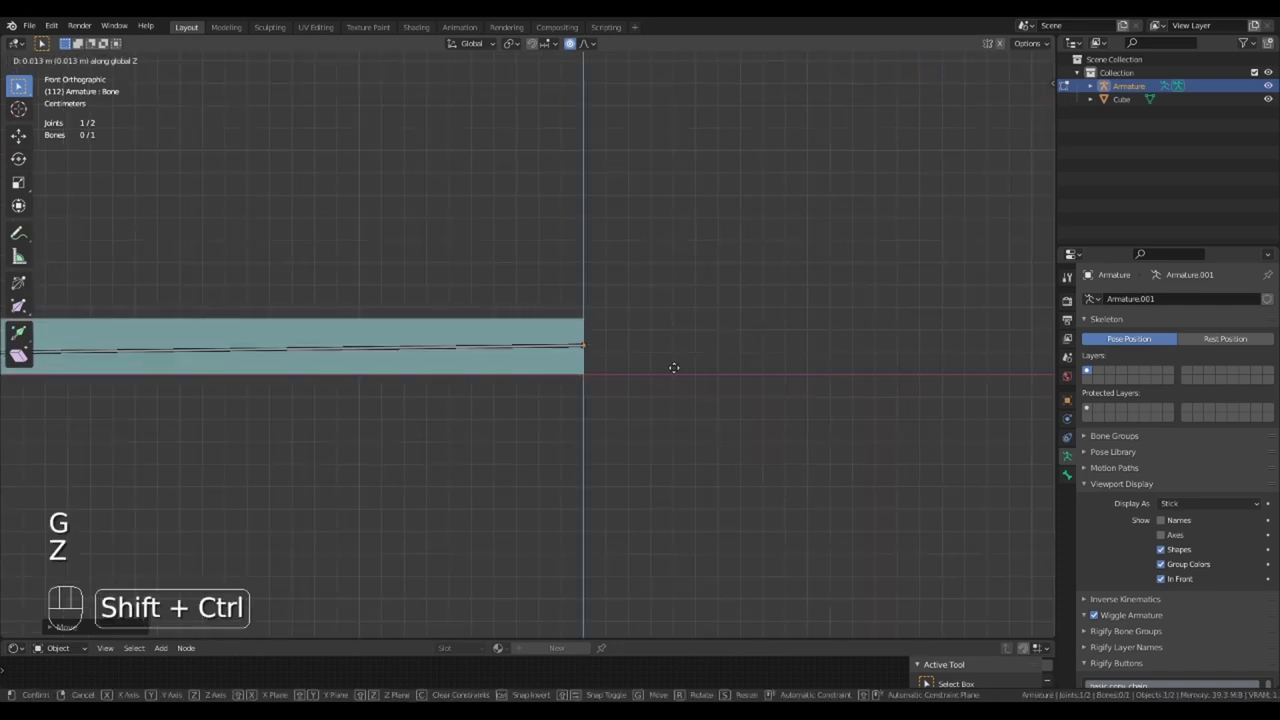
key(x)
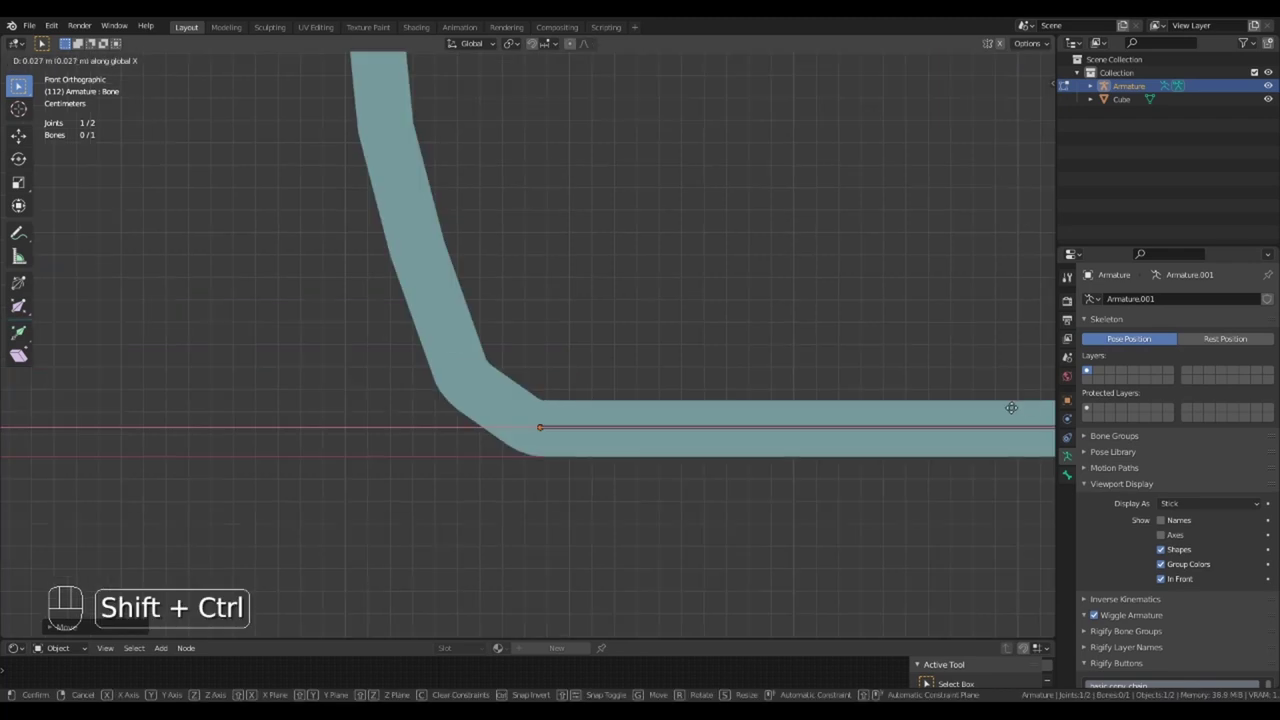
click(171, 437)
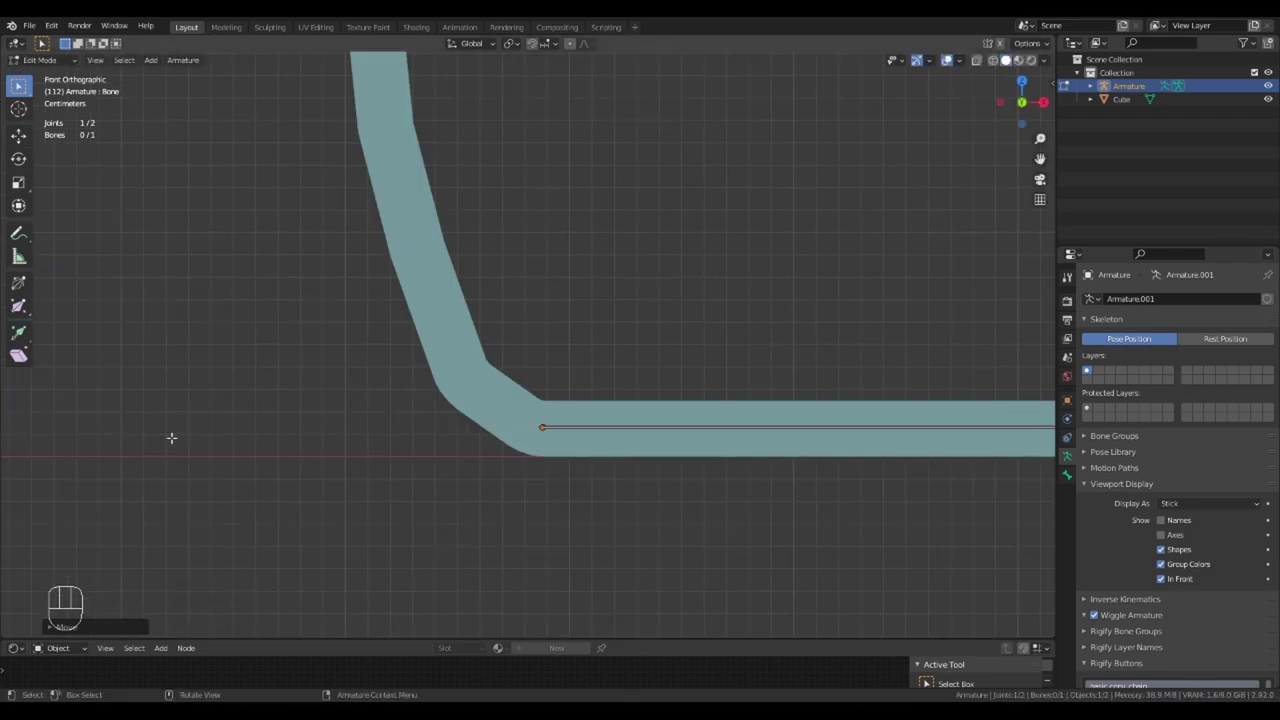
- Extrude a short bone through the lower spine corner, raised 0.02 m in Z and shifted about 0.033 m outward in X
key(e)
key(z)
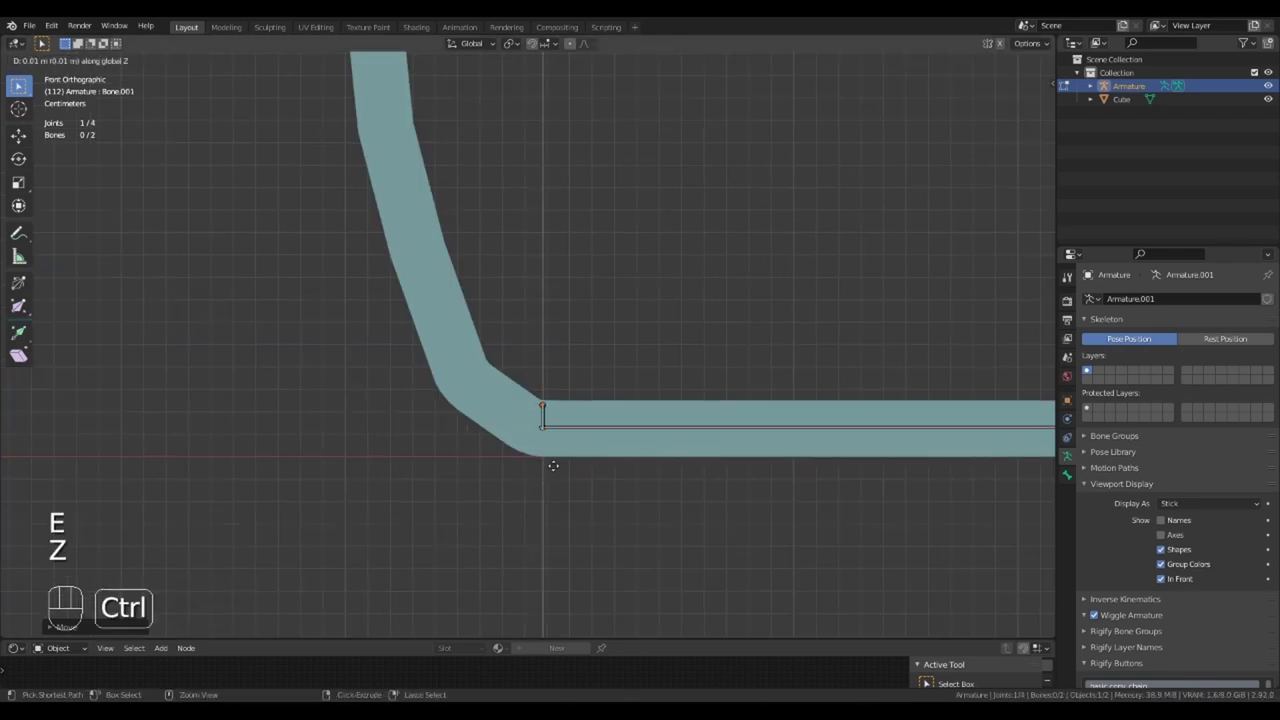
click(559, 436)
key(g)
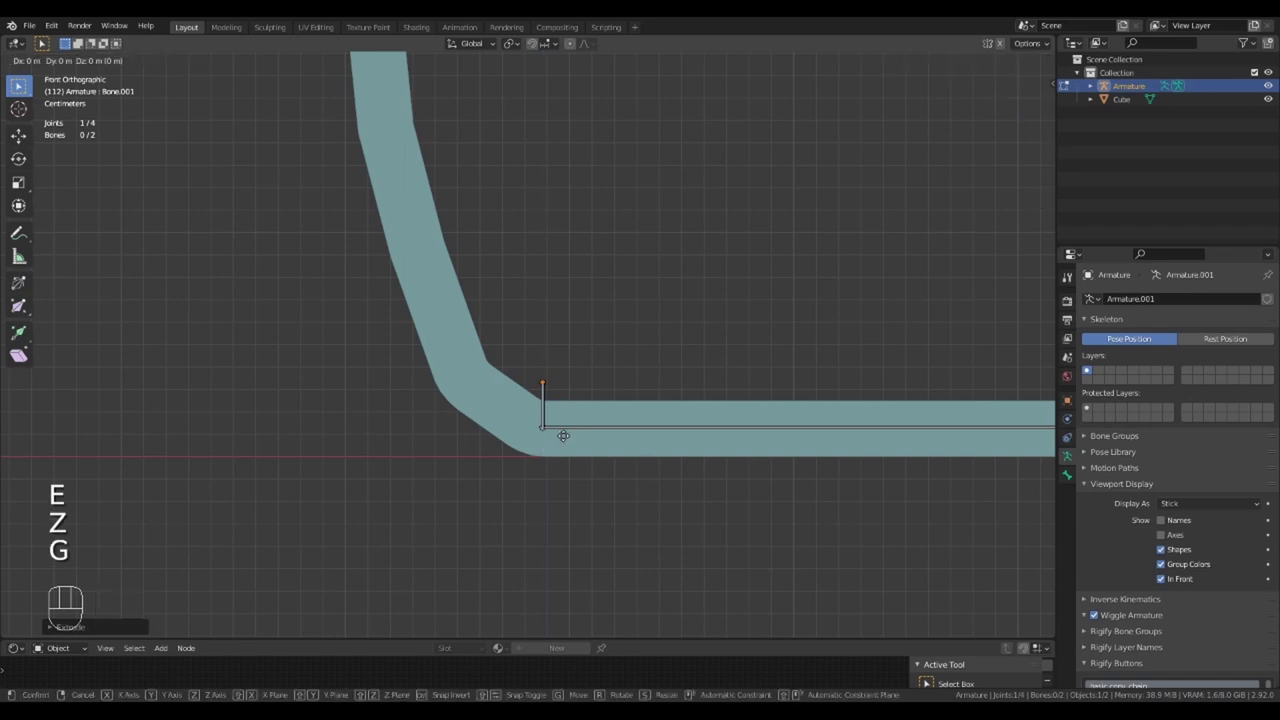
key(x)
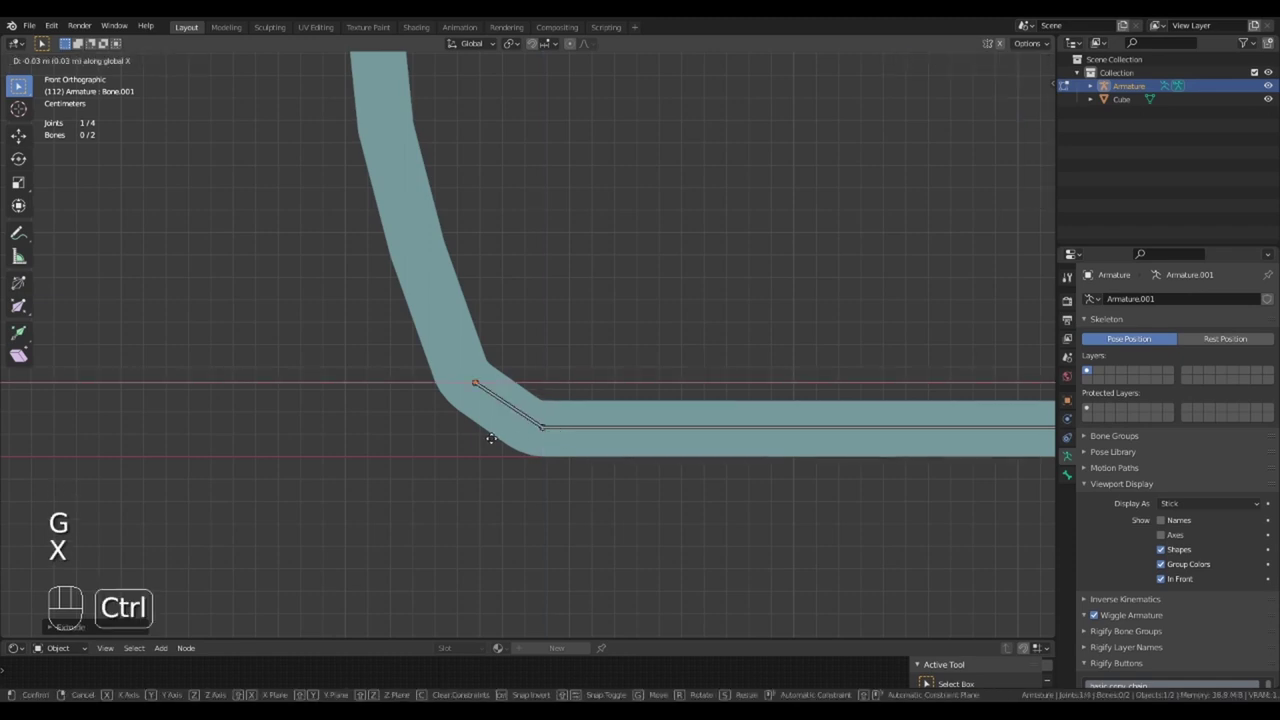
key(shift)
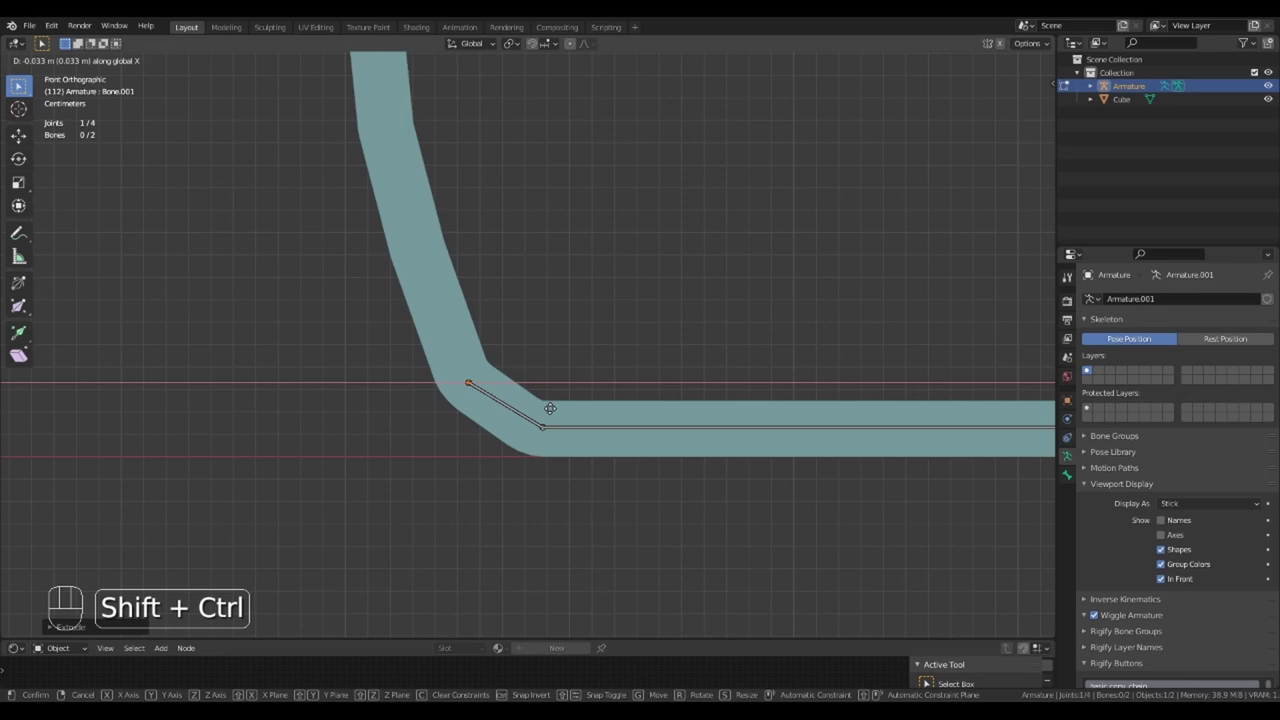
- Extrude two bones straight up along Z, one to the spine's mid-height and one to its upper corner
key(e)
key(z)
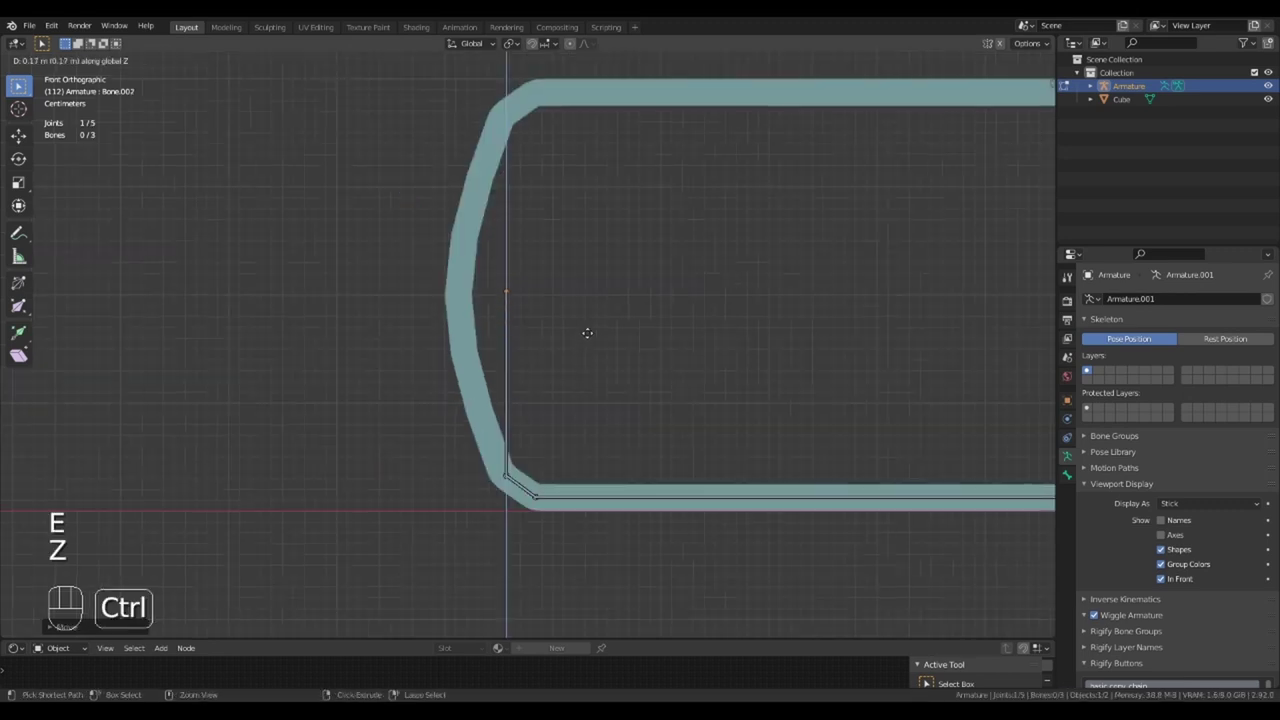
click(586, 345)
shift+scroll(586, 349, up, 2)
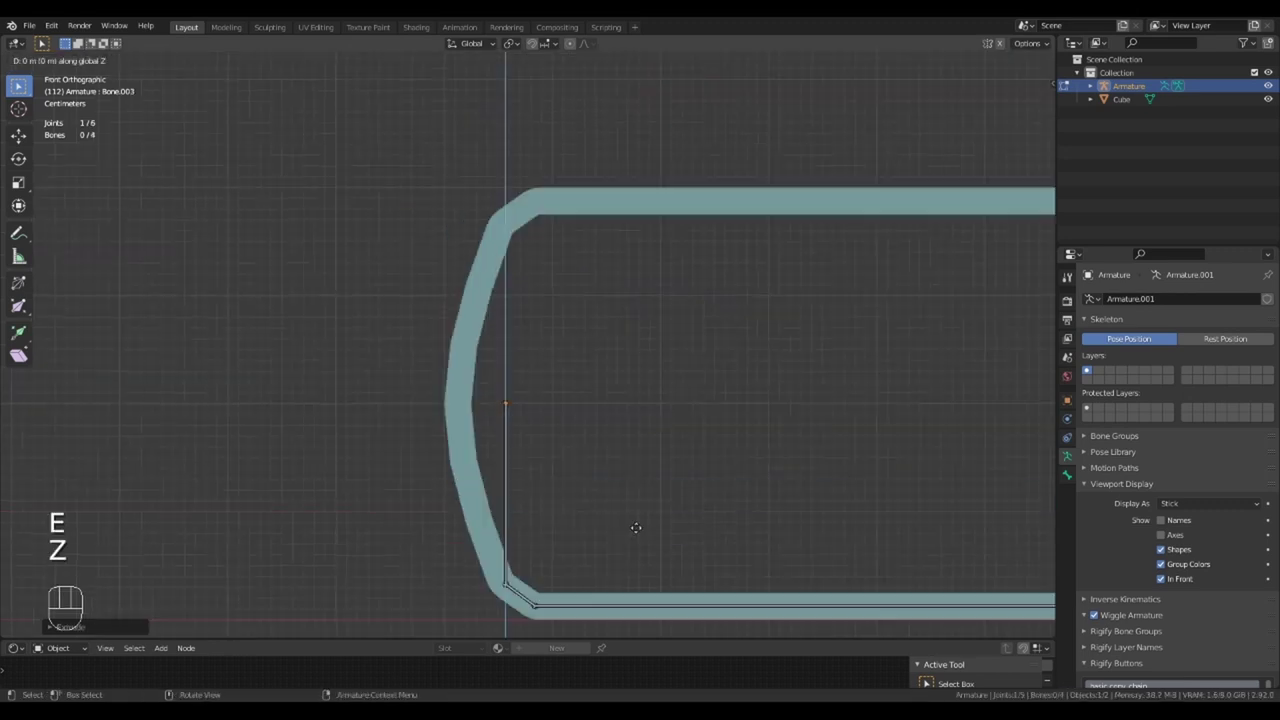
key(e)
key(z)
click(633, 340)
- Extrude a short diagonal bone through the upper spine corner to the start of the upper cover
scroll(540, 370, up, 4)
key(e)
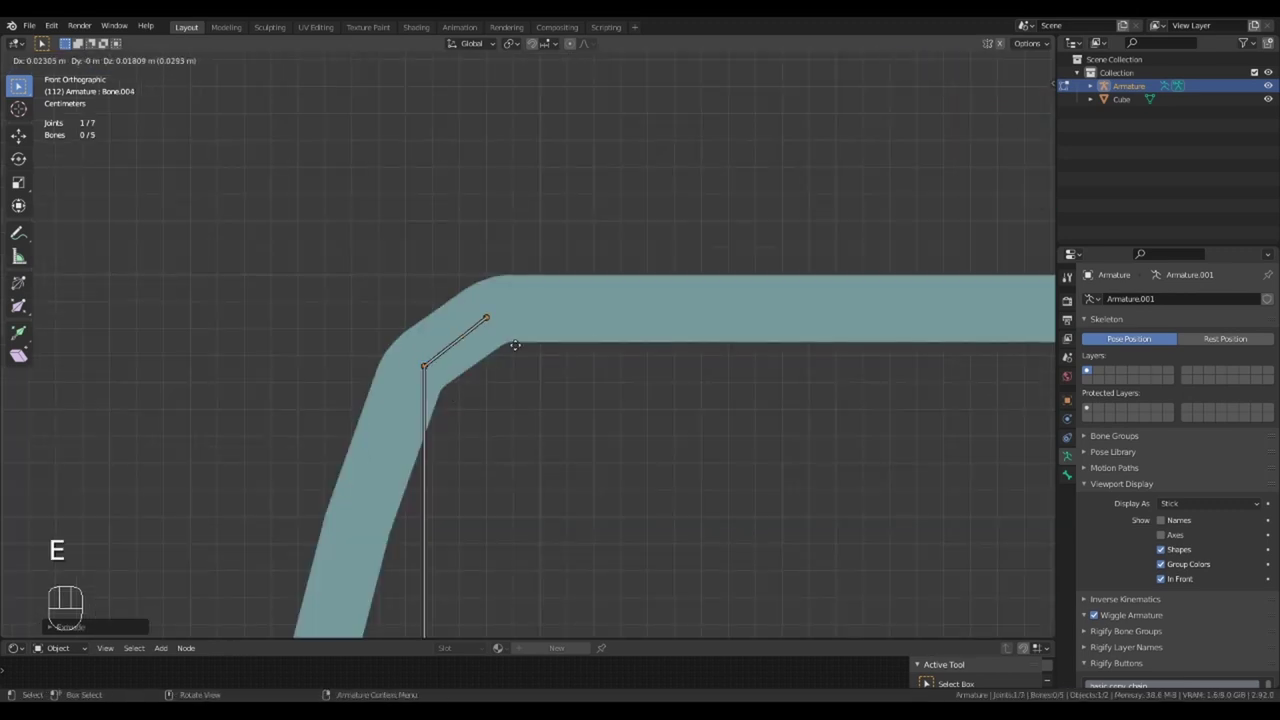
click(528, 337)
scroll(237, 443, down, 3)
- Extrude a bone along X through the upper cover and align its tip with the cover's open end
key(e)
key(x)
click(643, 429)
scroll(643, 429, up, 4)
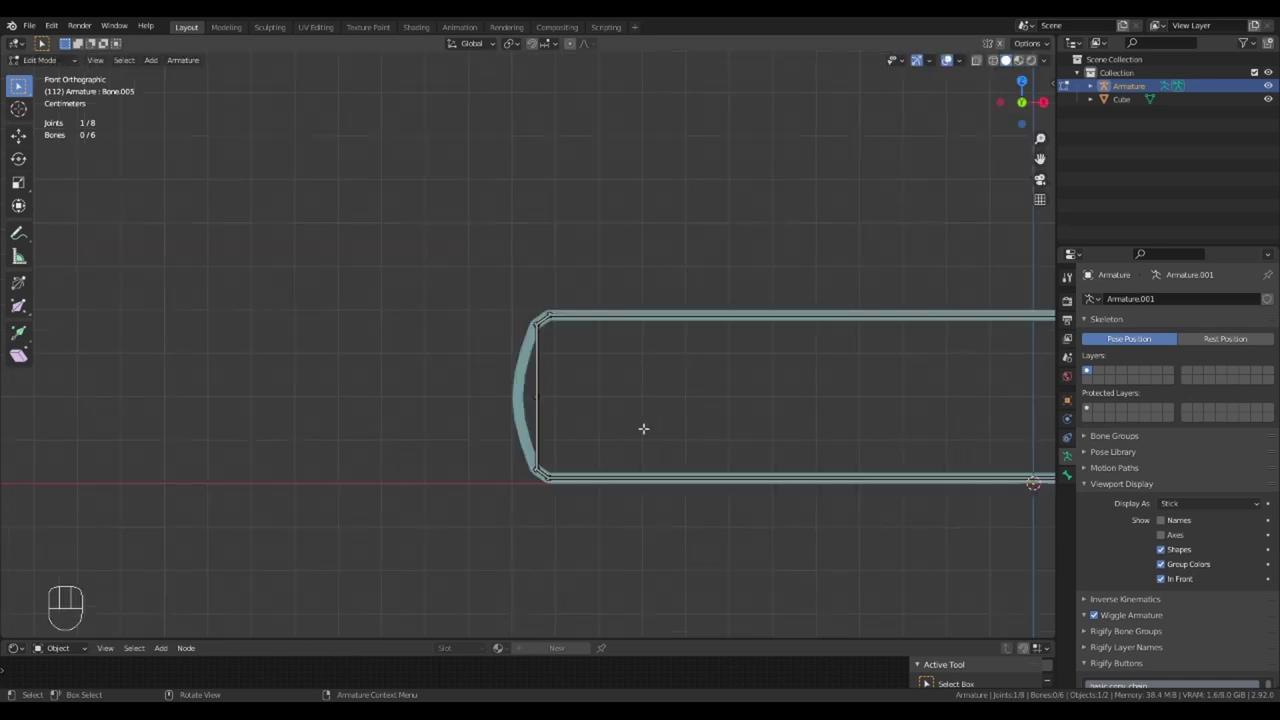
shift+scroll(697, 417, down, 3)
key(g)
key(x)
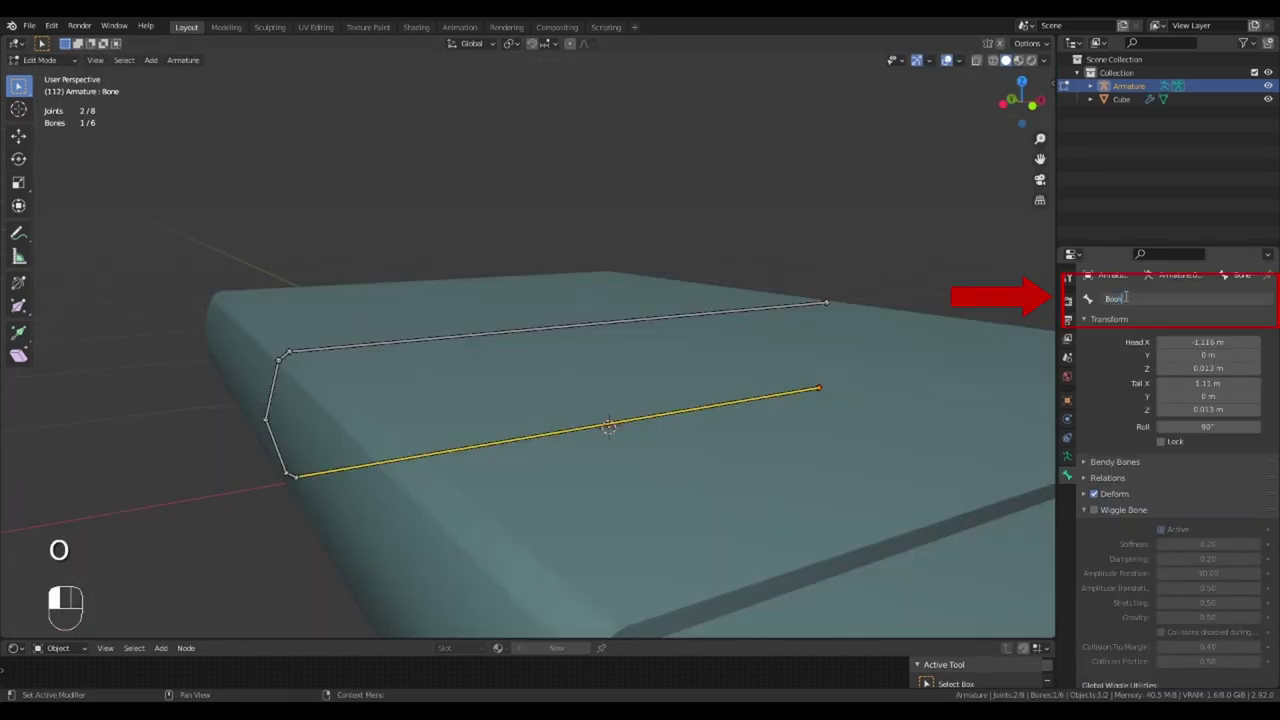
- Rename the lower cover's bone as Back
key(BackSpace)
key(BackSpace)
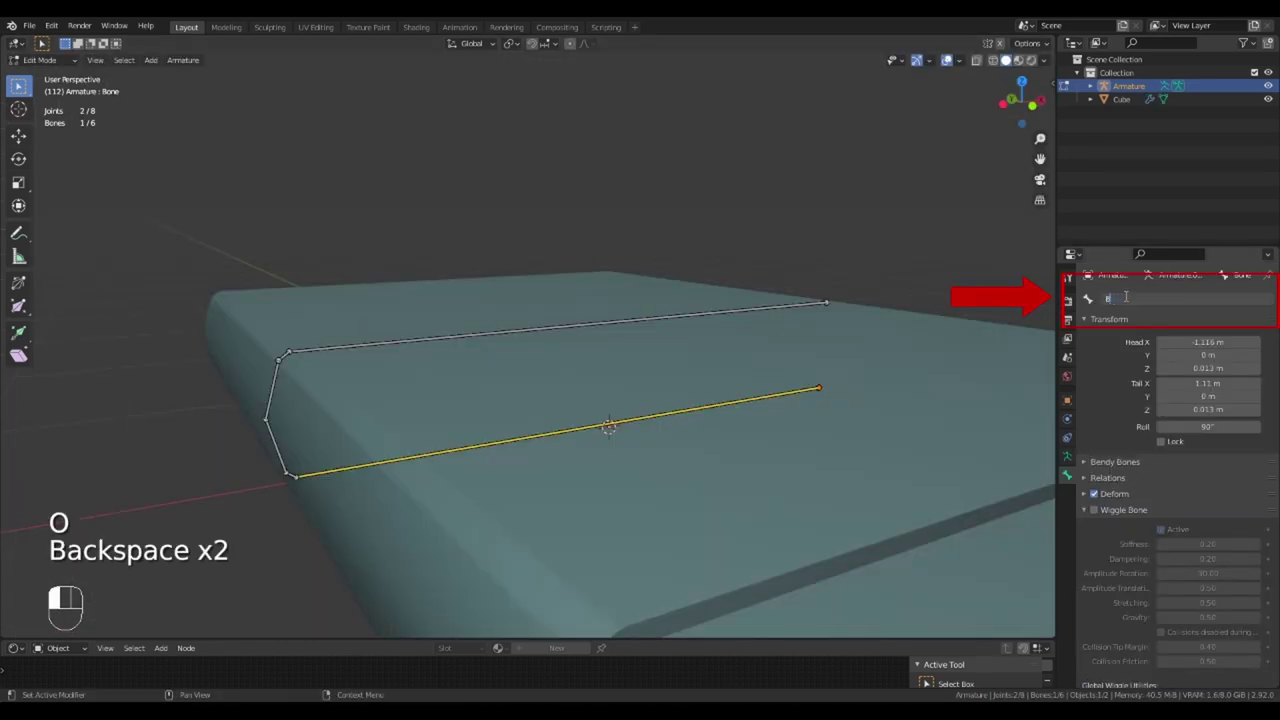
text(Back)
key(Return)
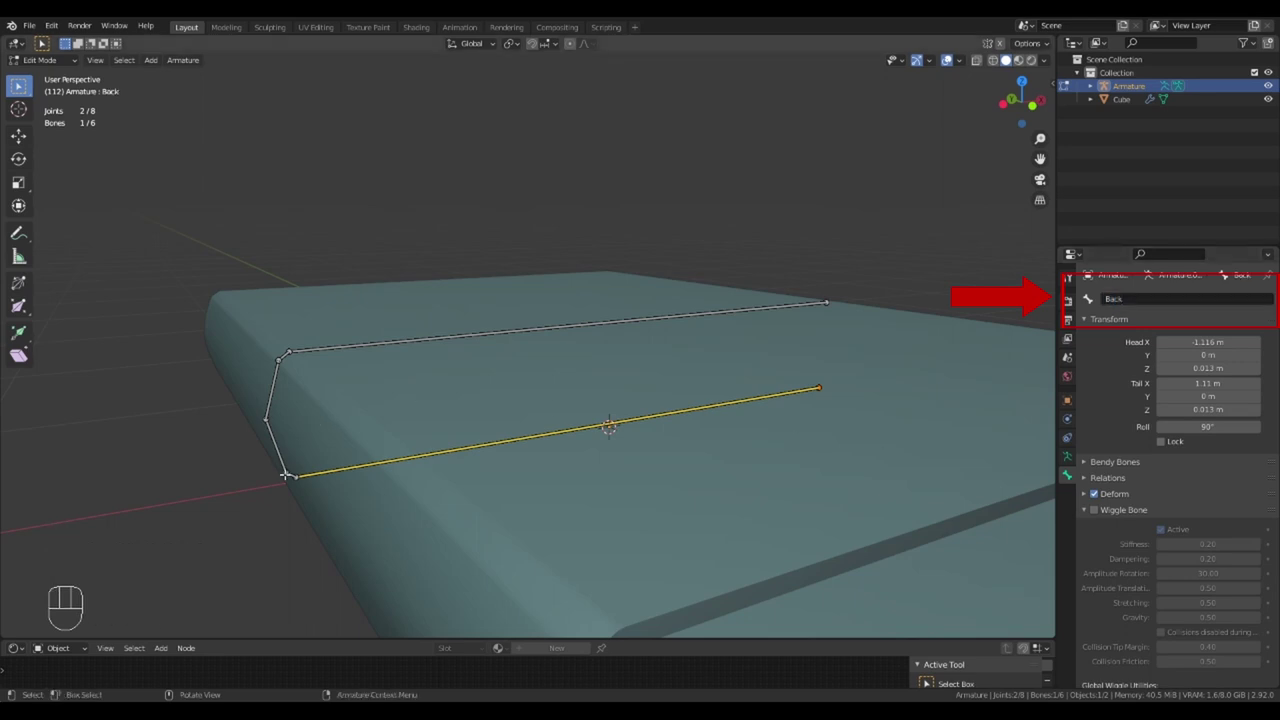
- Parent the book mesh to the armature using Armature Deform with Empty Groups
key(Tab)
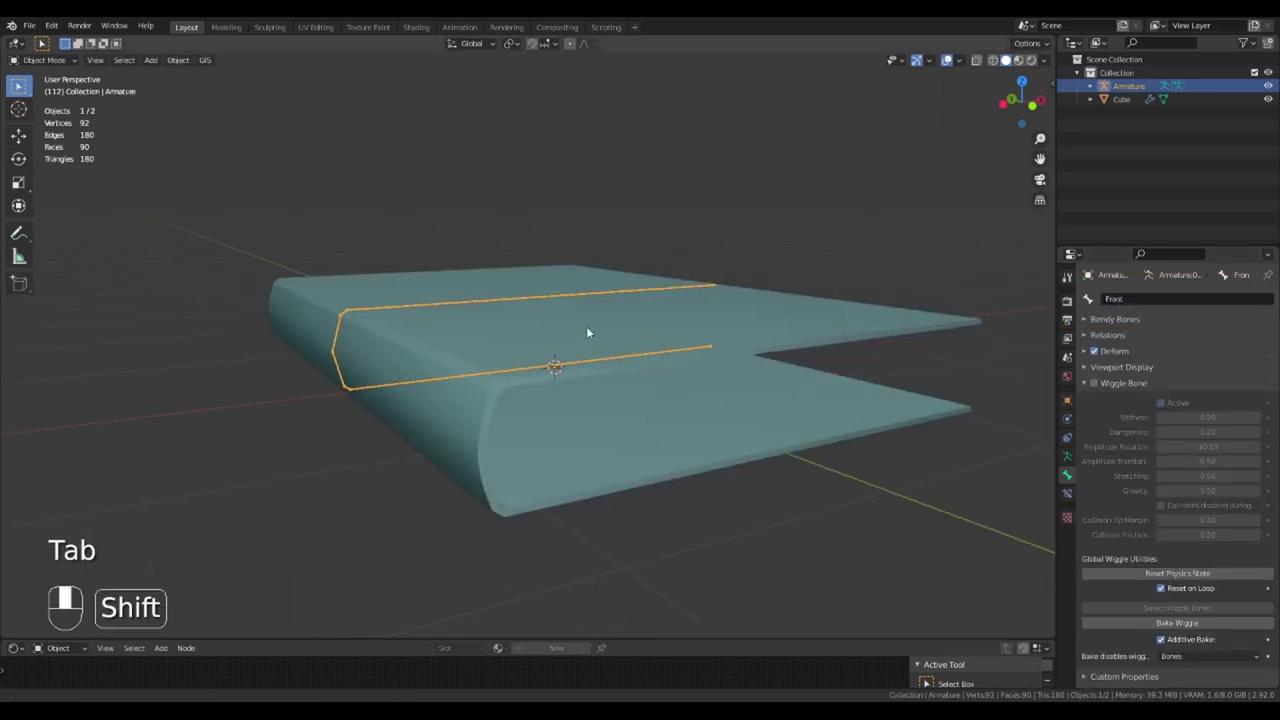
click(654, 334)
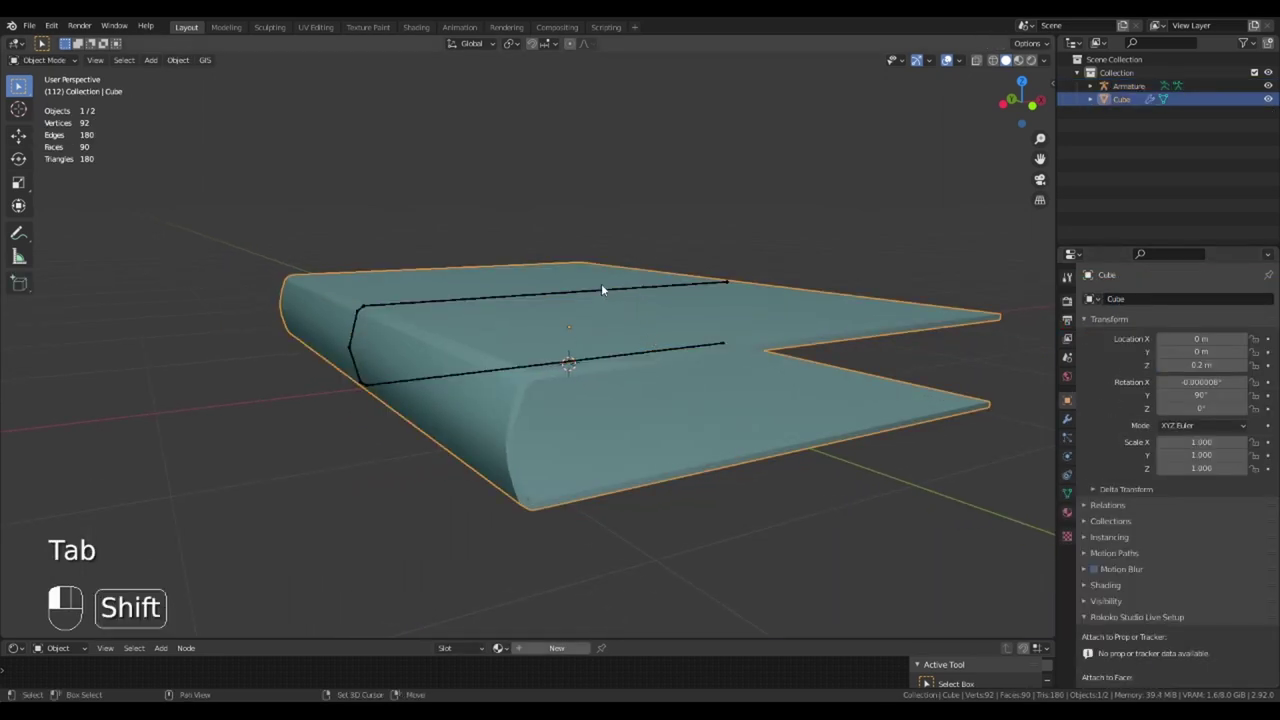
shift+click(605, 288)
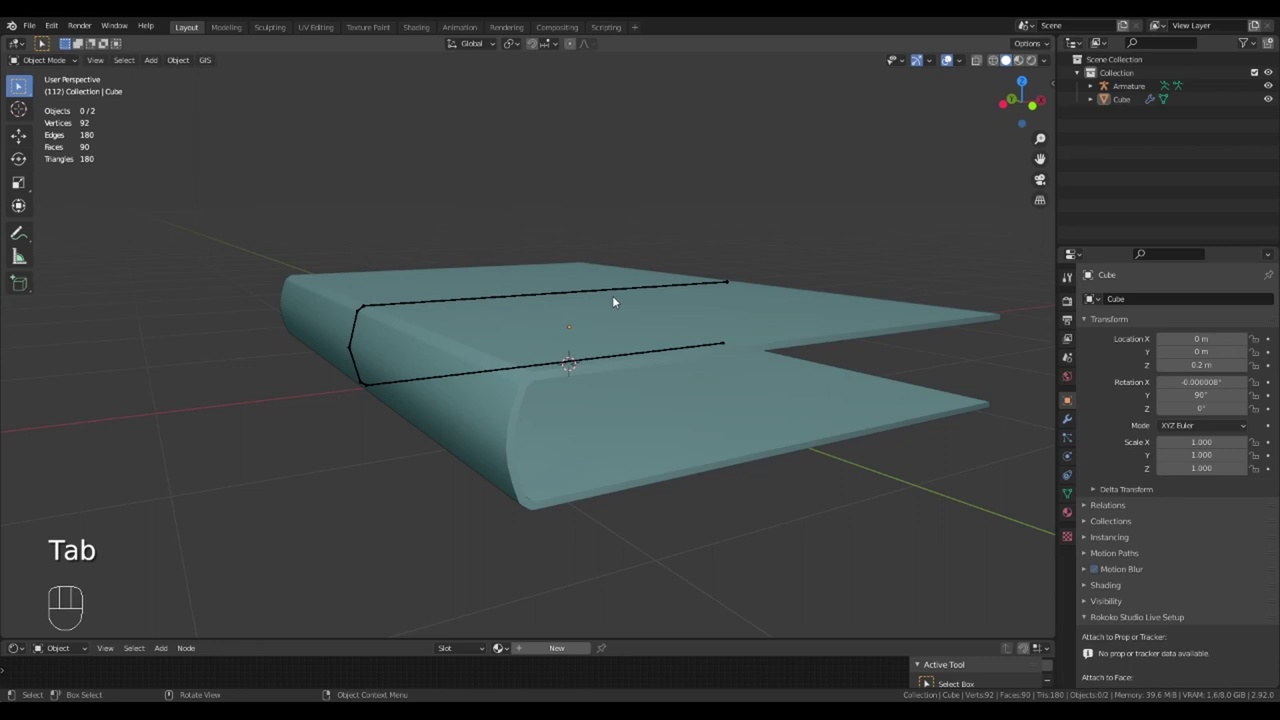
click(627, 338)
shift+click(605, 289)
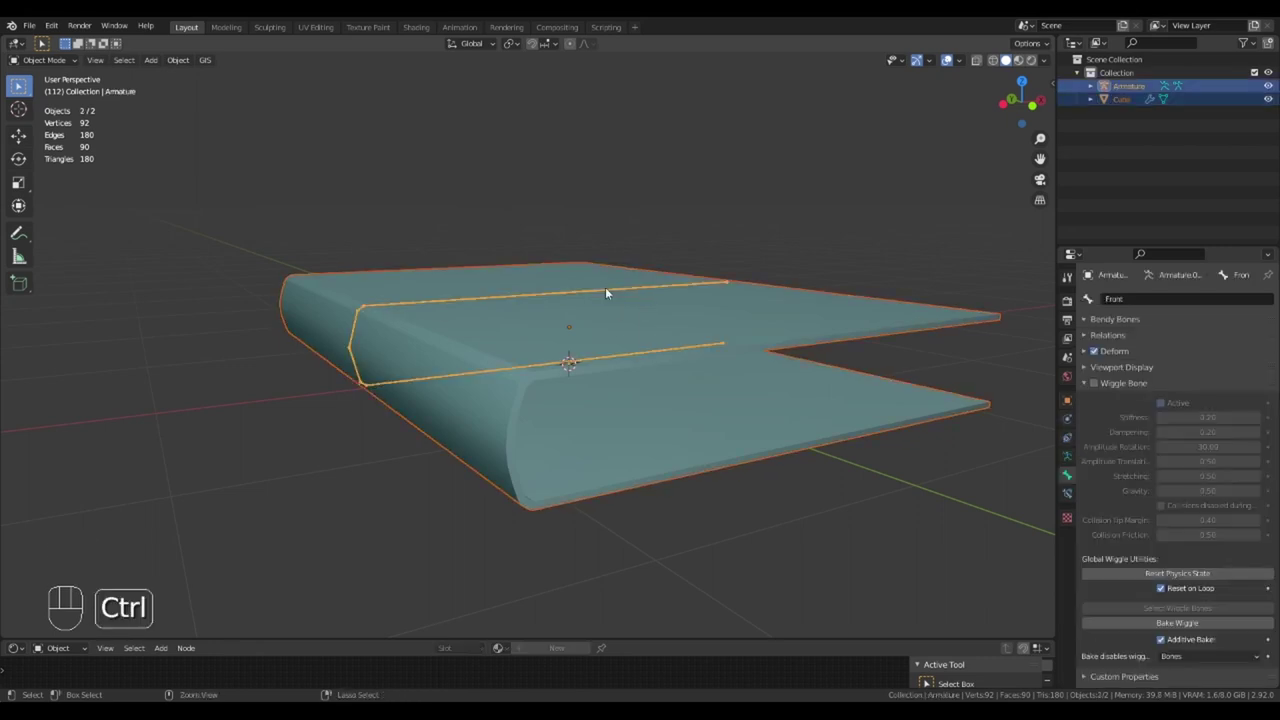
key(ctrl+p)
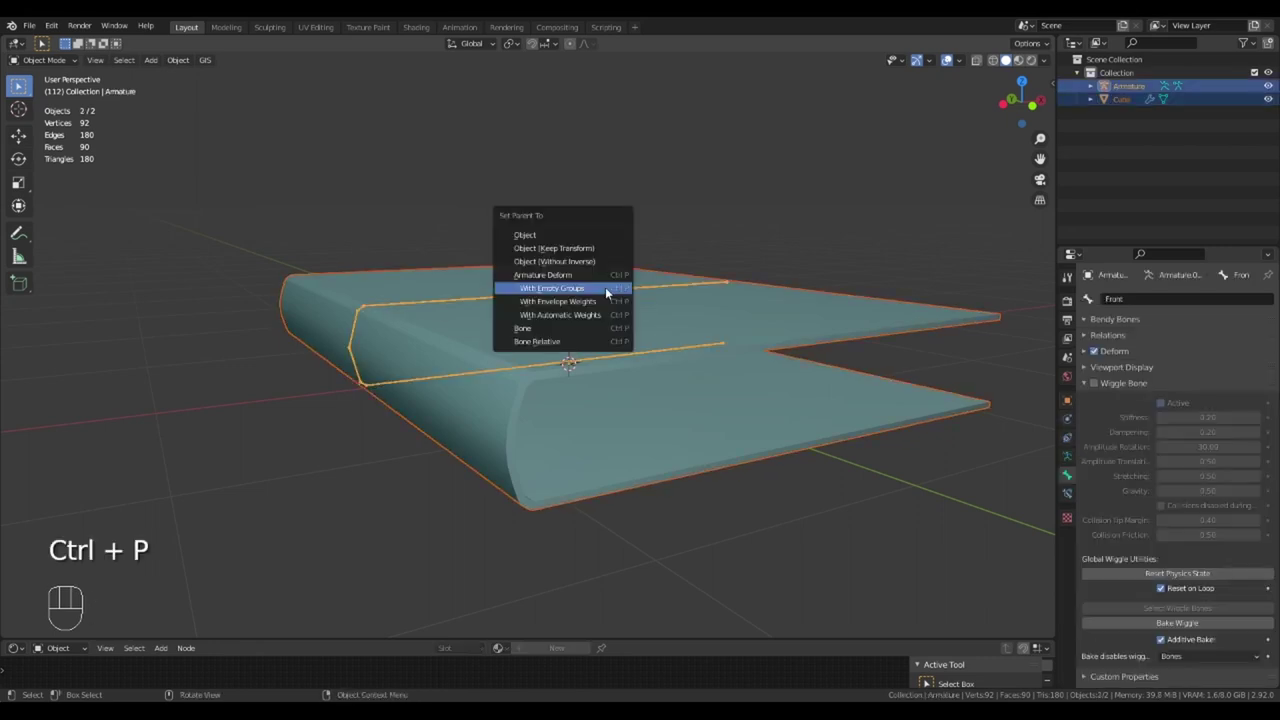
click(528, 290)
- Show the book mesh's vertex groups and make the Front group active
click(818, 333)
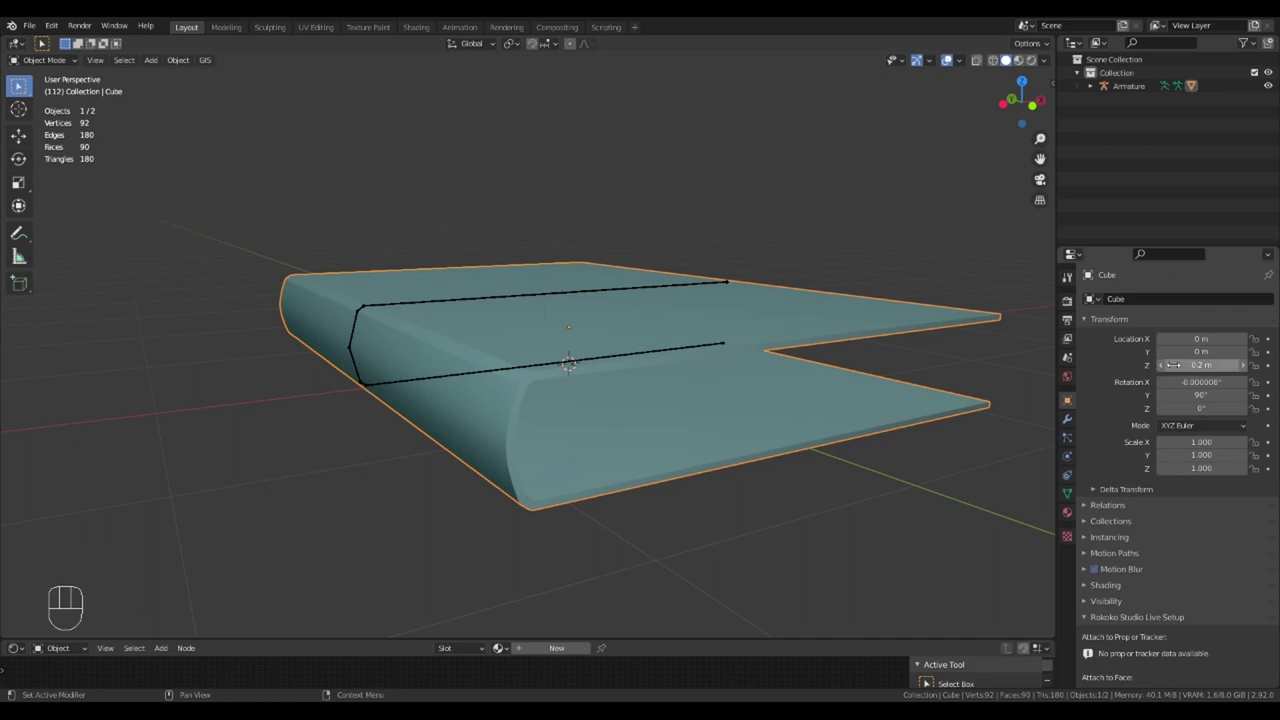
click(1066, 490)
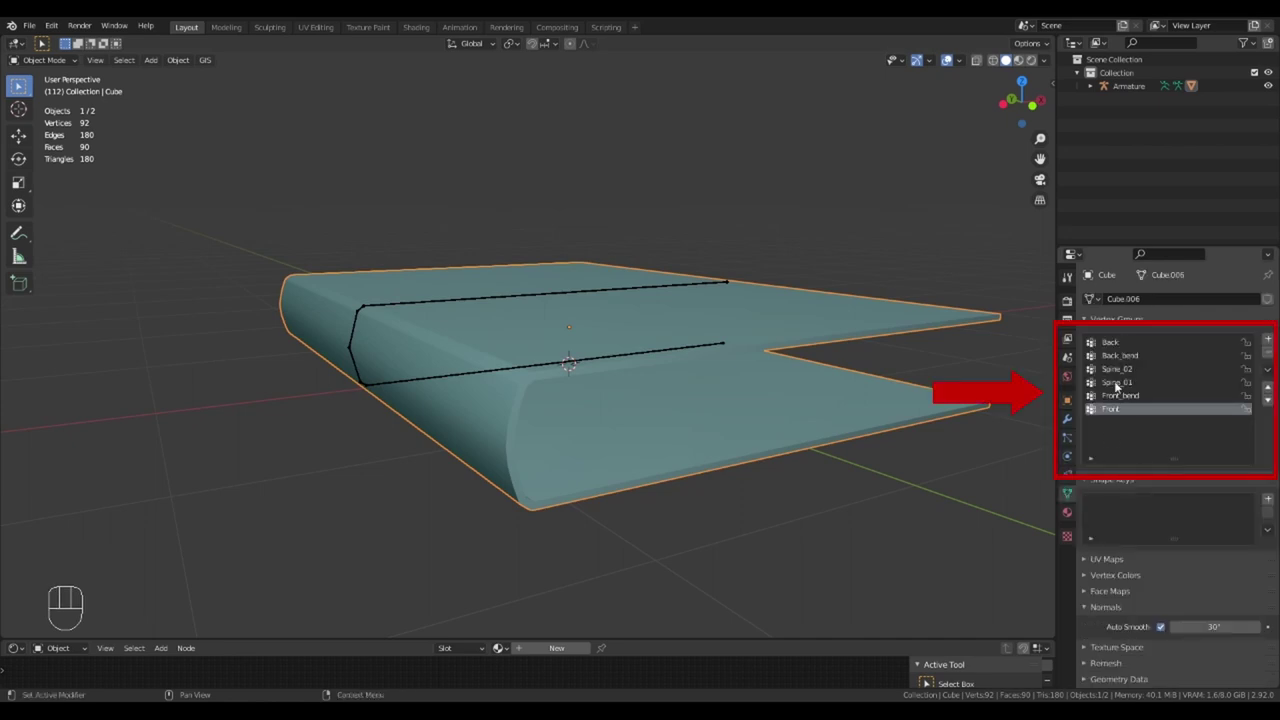
click(1112, 343)
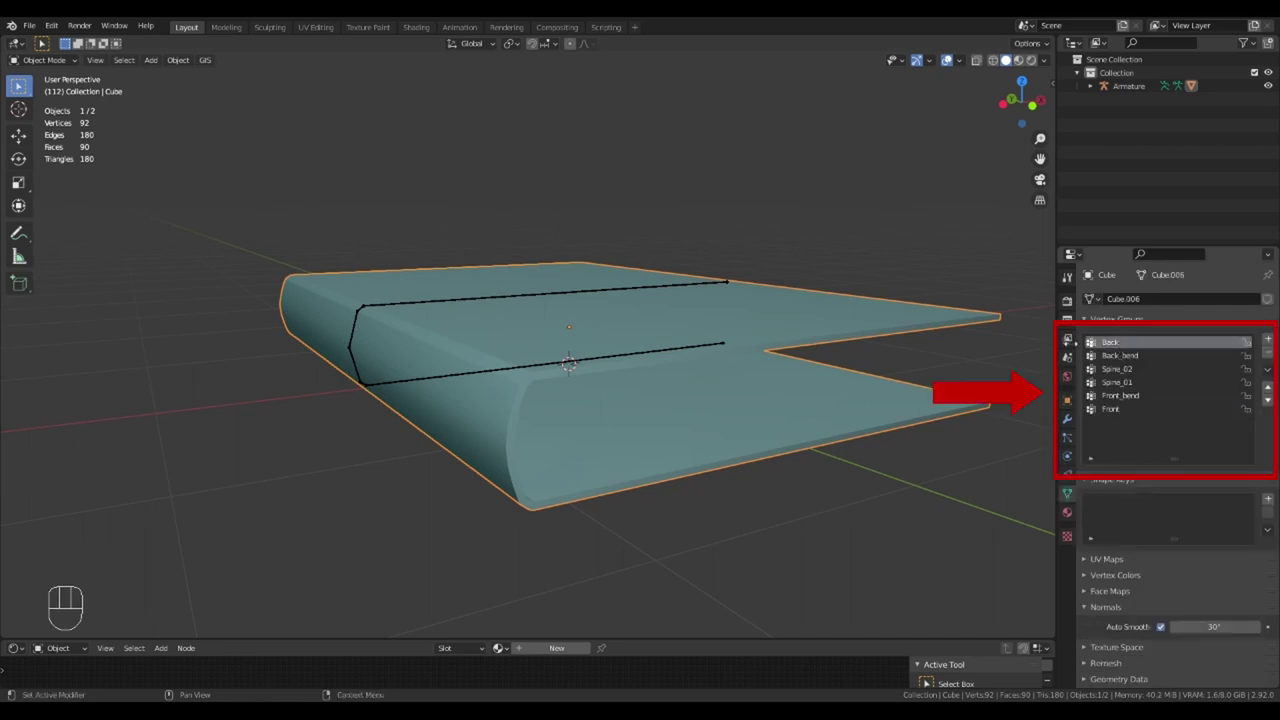
click(1133, 410)
- Select the upper cover's faces in front view, adding the adjoining face loop at the bend, for the Front vertex group
middle_drag(960, 420, 757, 363)
key(Tab)
key(KP_1)
drag(325, 241, 880, 323)
scroll(489, 280, up, 3)
shift+middle_drag(489, 280, 466, 289)
scroll(673, 326, up, 2)
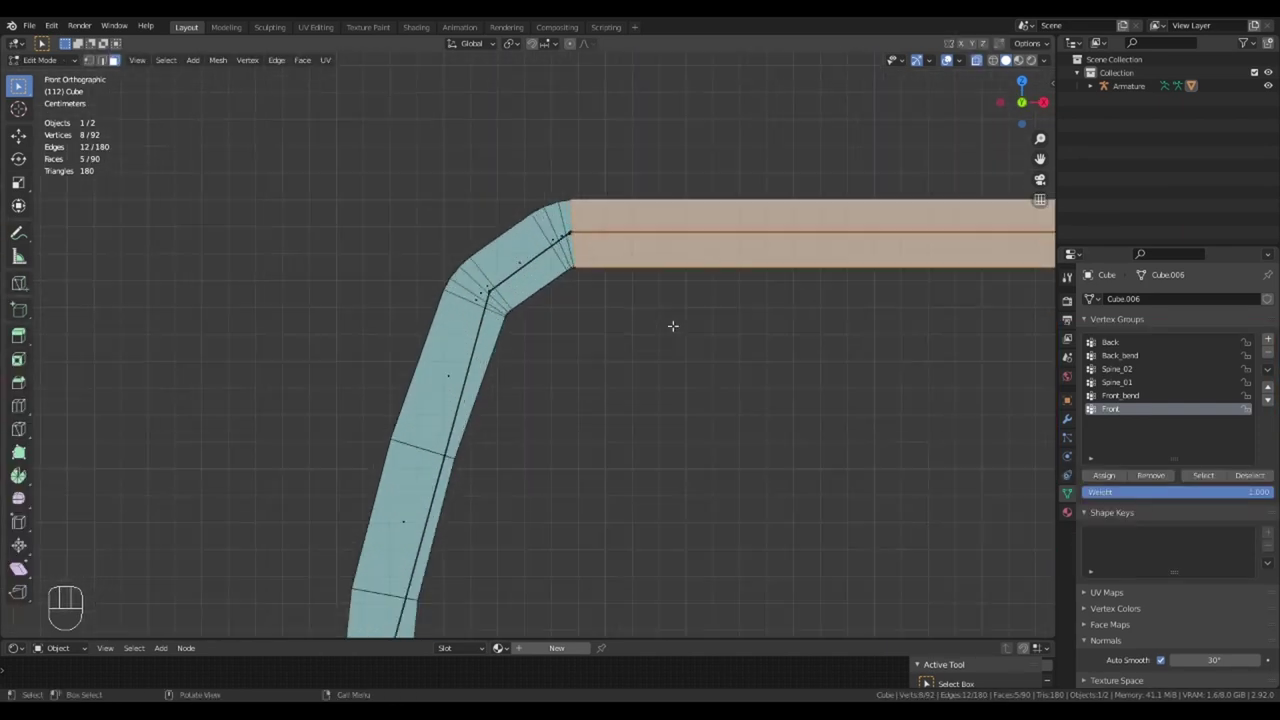
shift+middle_drag(673, 326, 560, 343)
scroll(608, 377, up, 4)
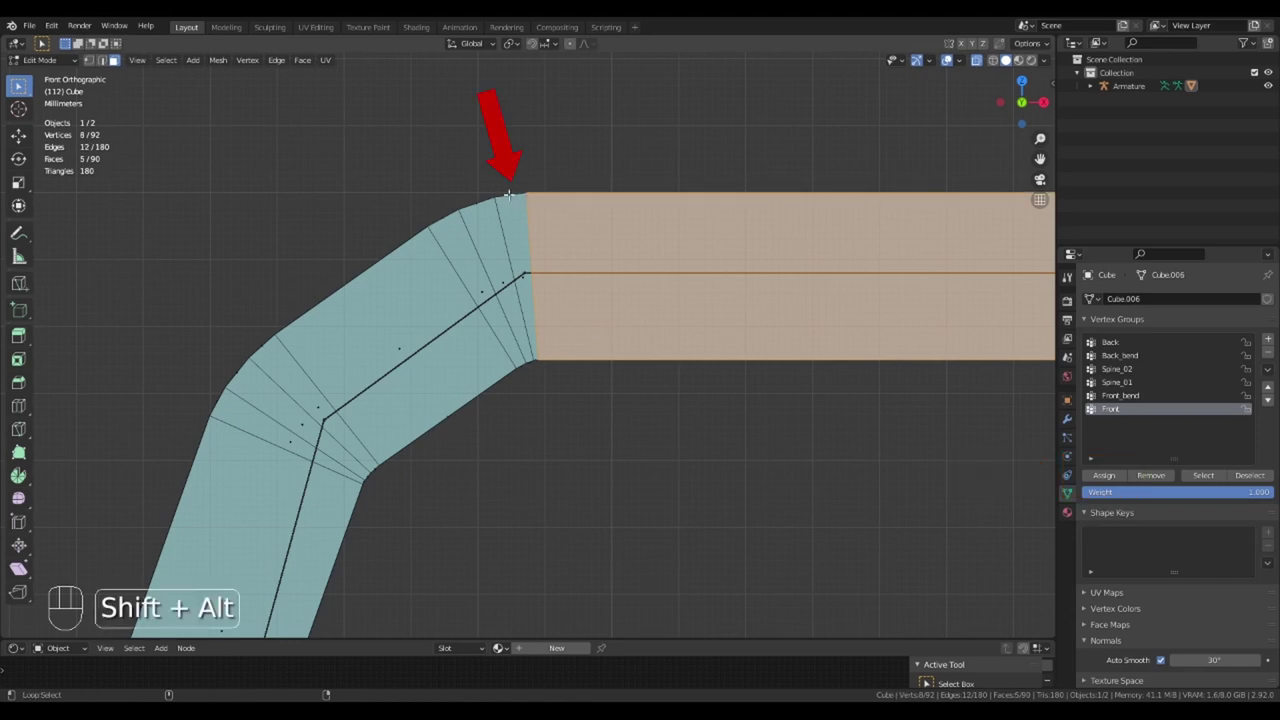
scroll(677, 357, down, 6)
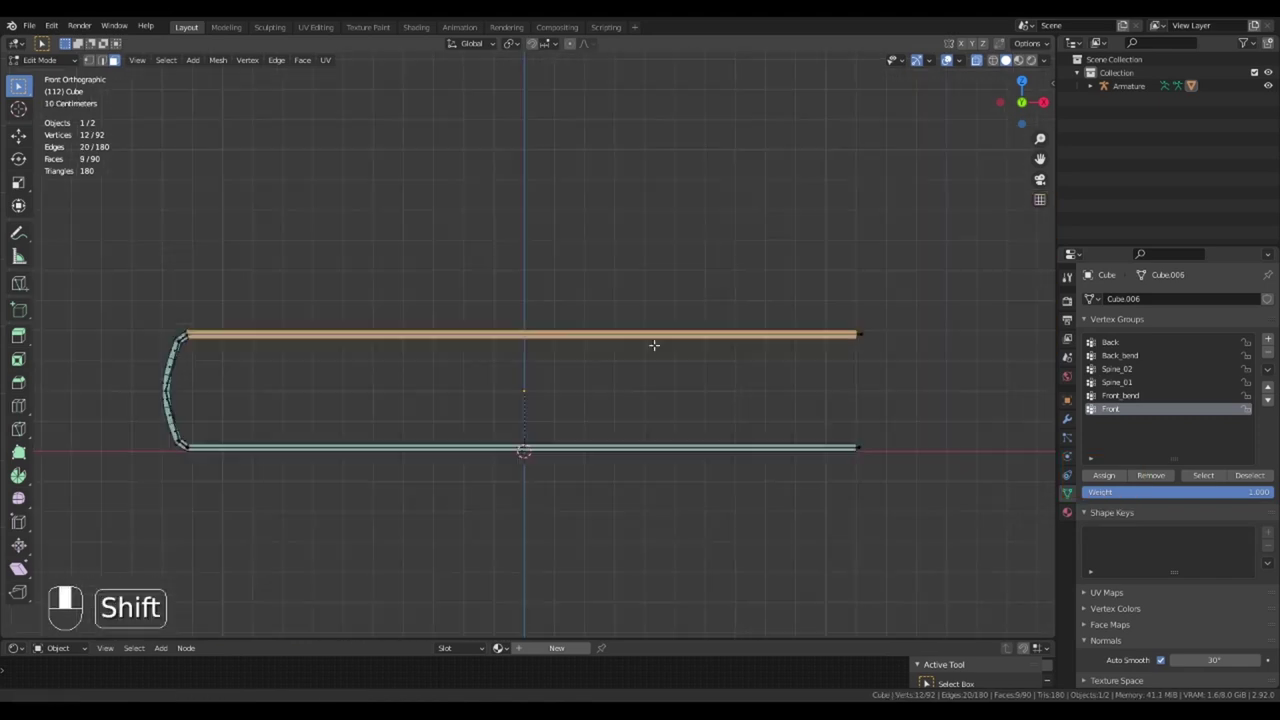
shift+middle_drag(654, 343, 814, 386)
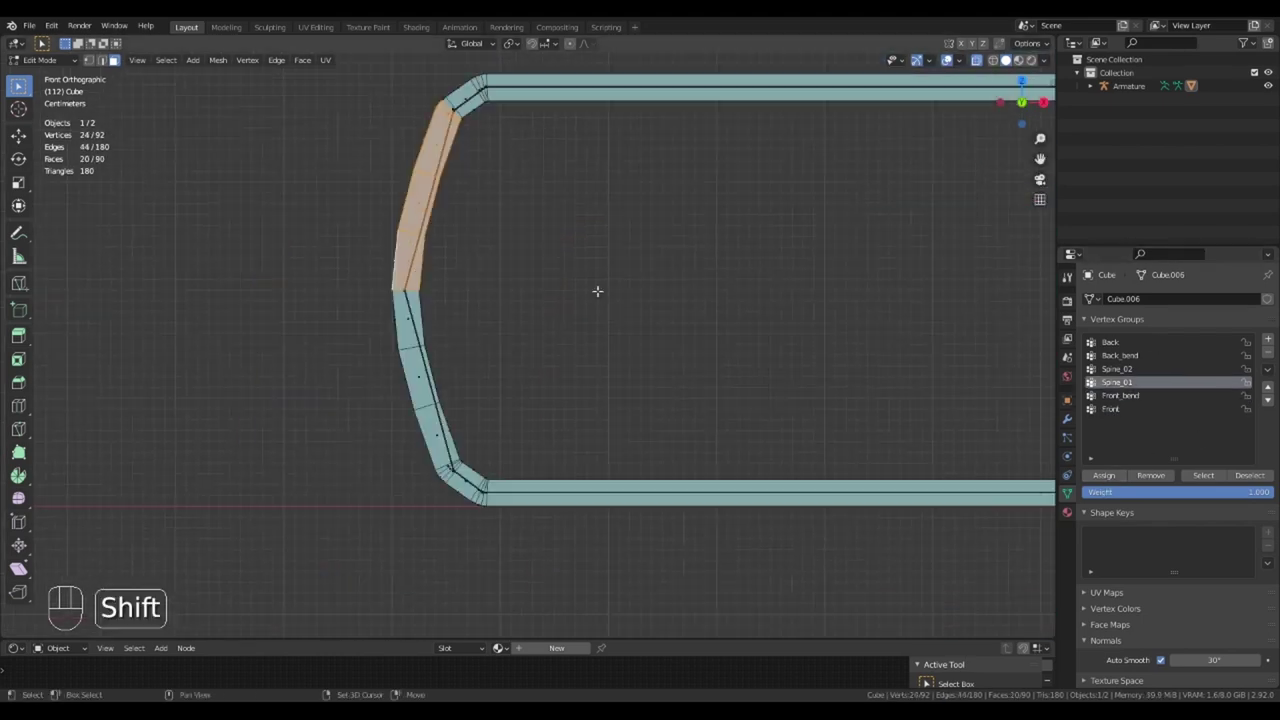
- Try rotating the upper cover's bone about Y, and examine the adjoining bend and spine bones
key(r)
key(y)
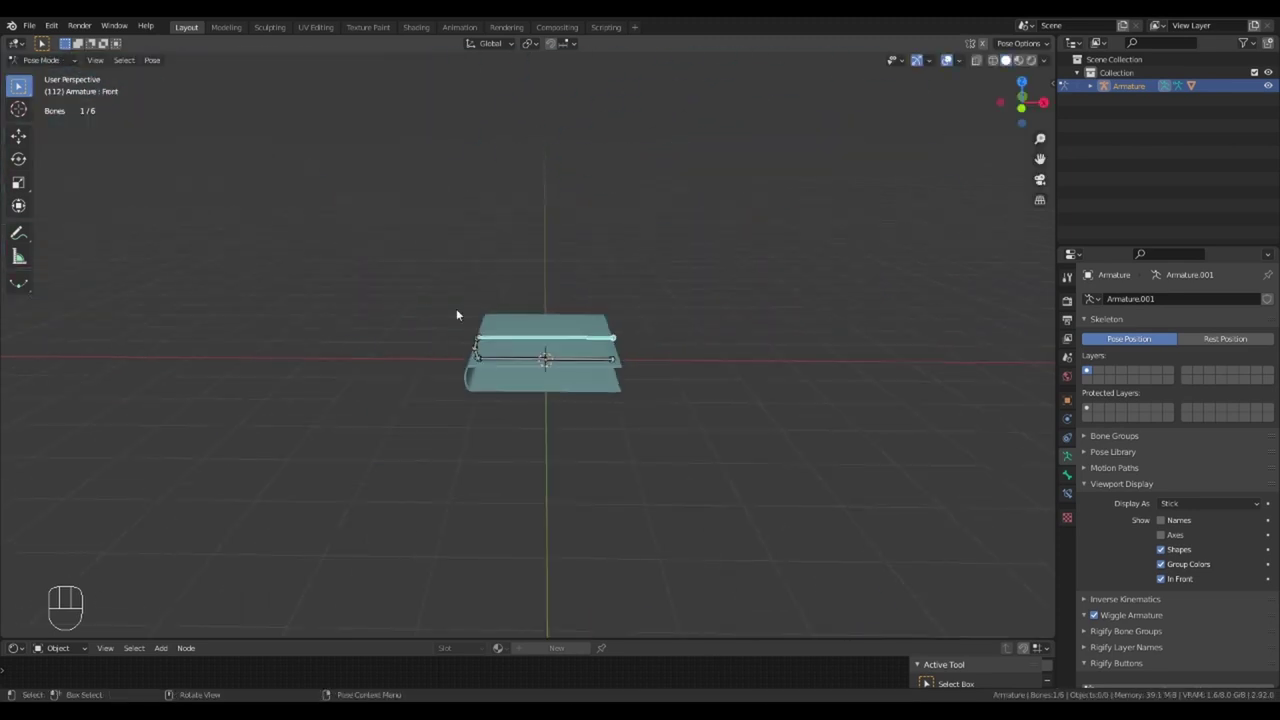
middle_drag(456, 308, 513, 325)
scroll(503, 324, up, 4)
scroll(503, 324, up, 3)
scroll(440, 322, up, 3)
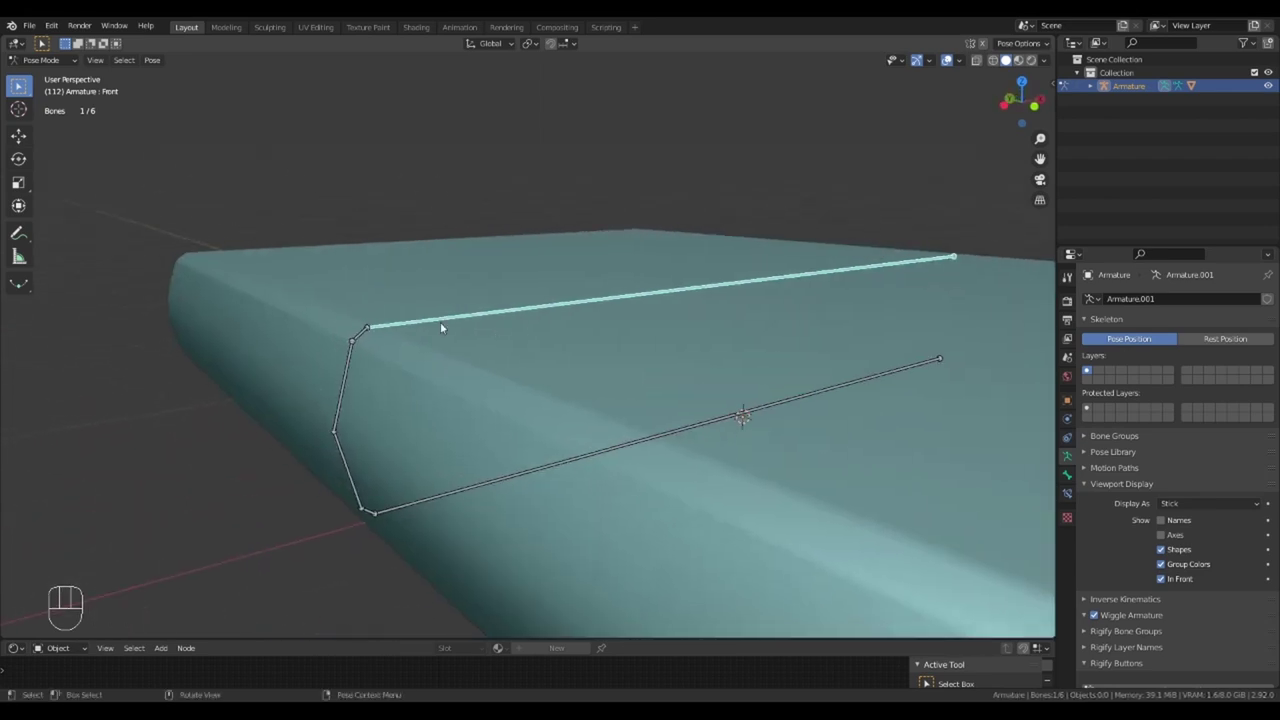
click(357, 331)
click(340, 383)
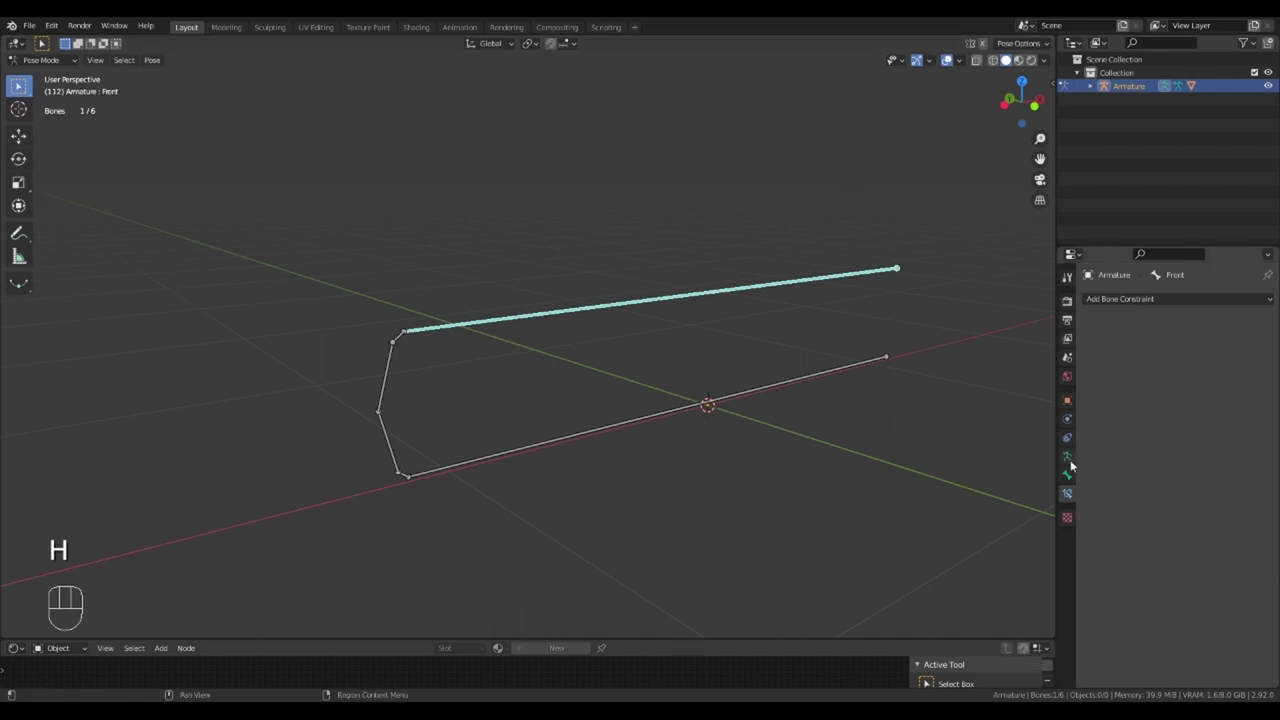
- Add a Copy Rotation constraint to the Front bone, targeting the Armature's Front_bend bone
click(1112, 300)
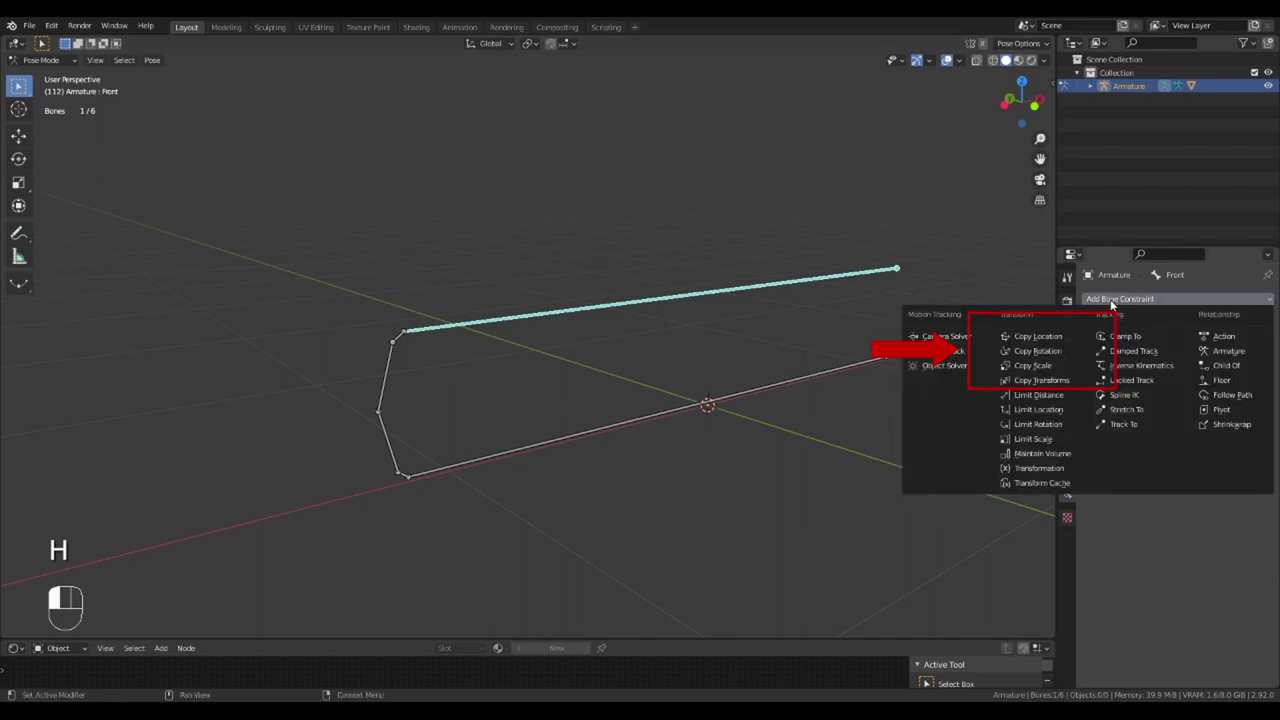
click(1030, 348)
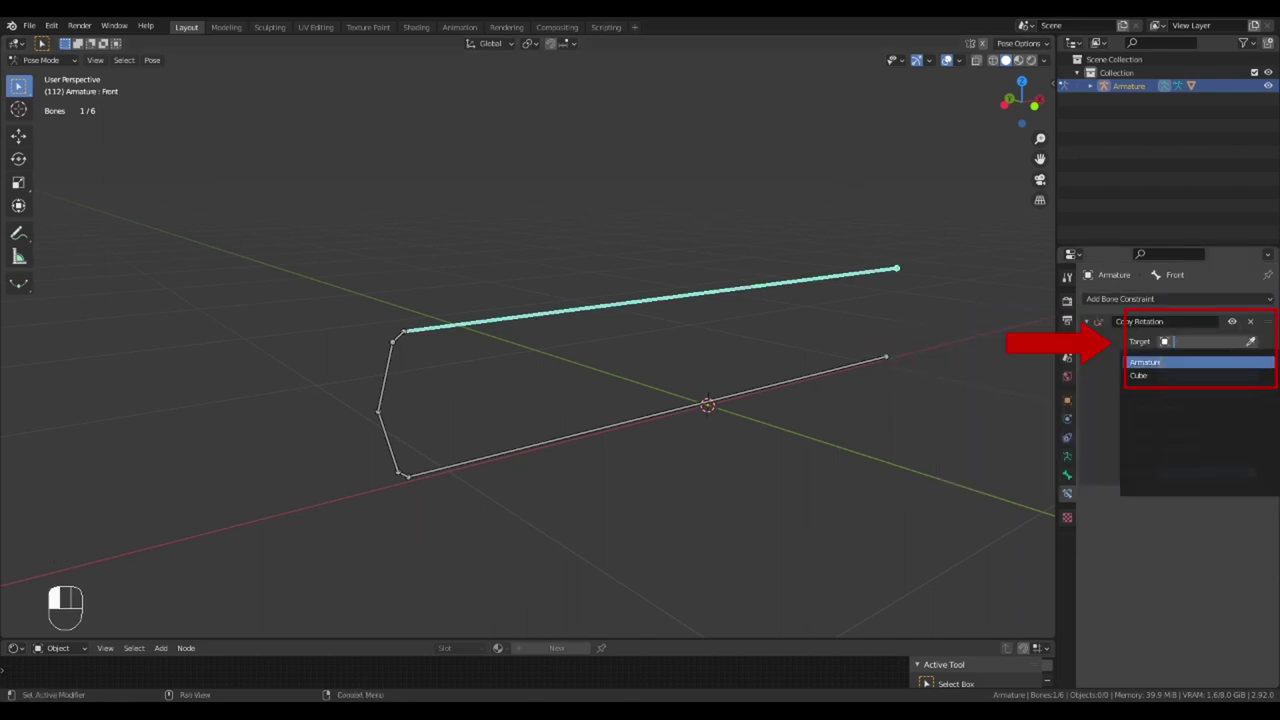
click(1190, 362)
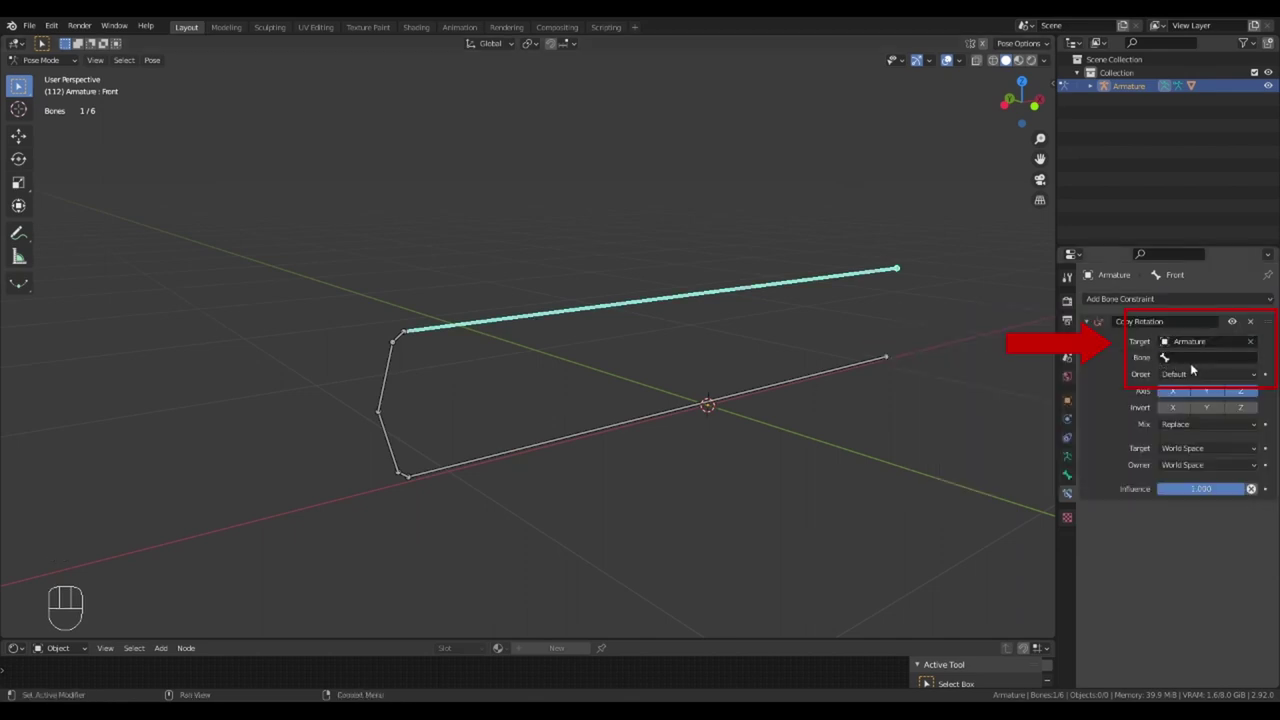
click(1190, 358)
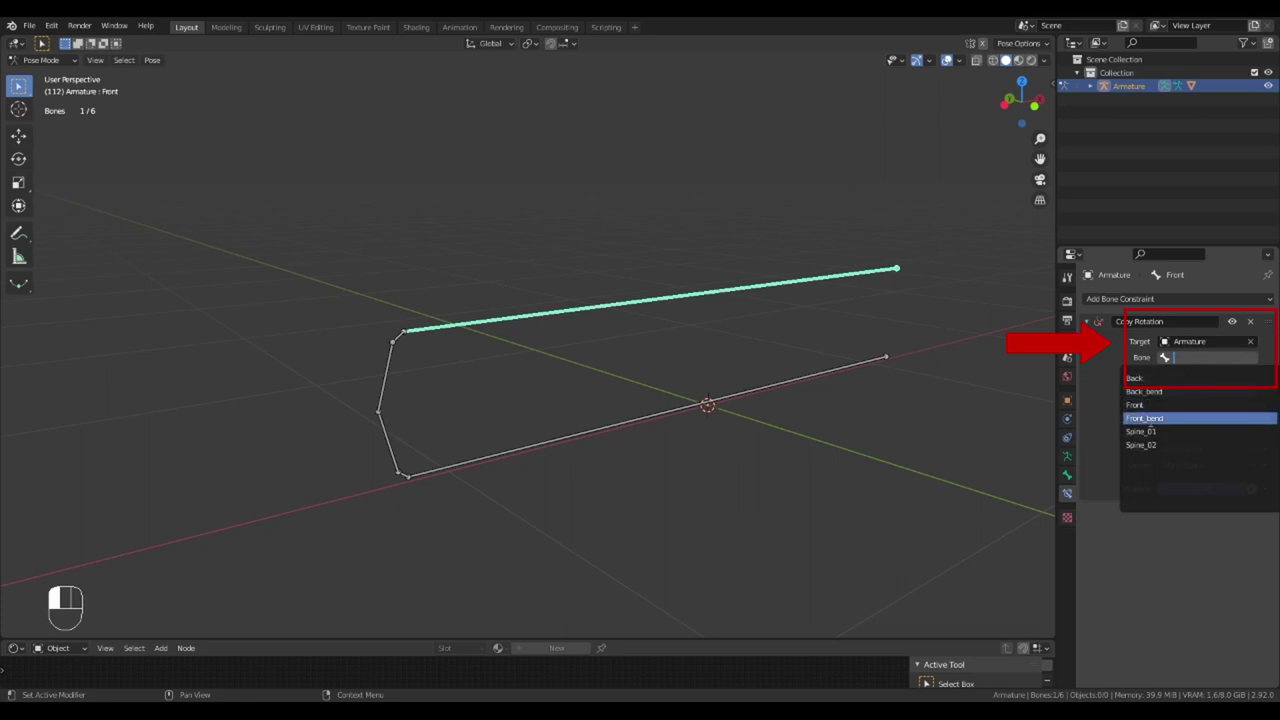
key(Return)
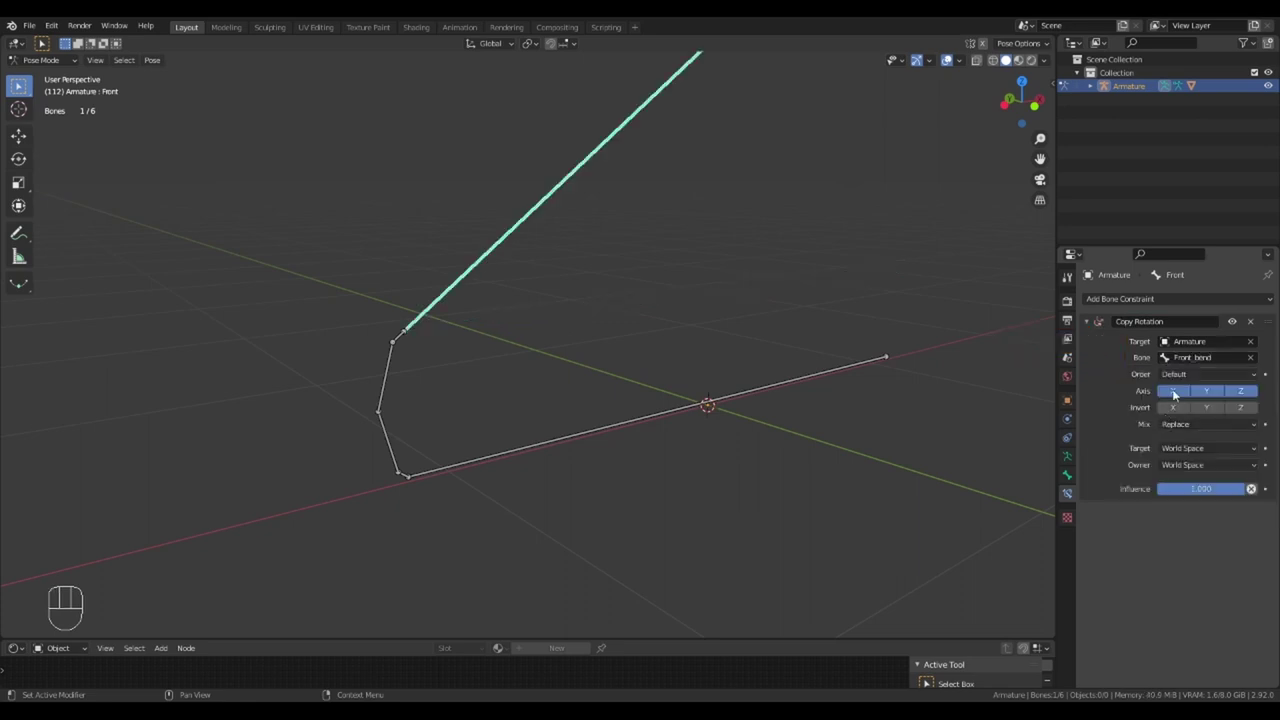
- Set both the target and owner spaces of the Front bone's Copy Rotation constraint to Local Space
middle_drag(796, 368, 880, 380)
click(1200, 448)
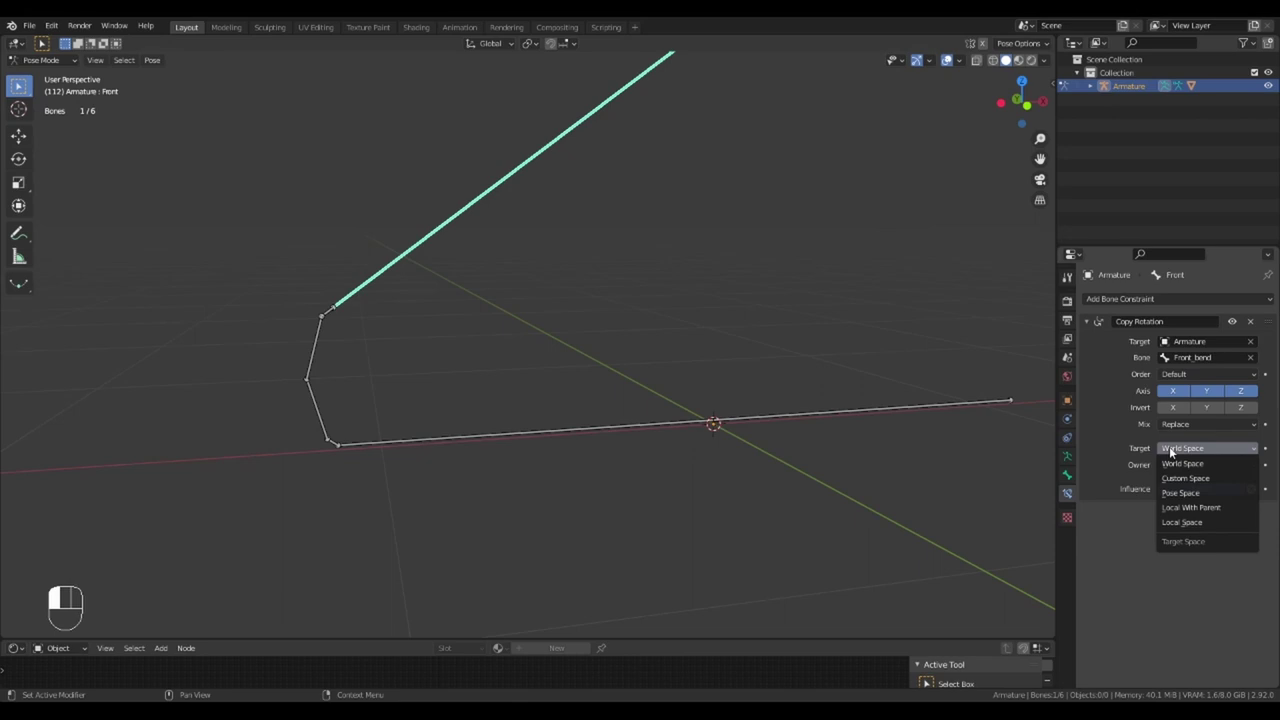
click(1190, 488)
click(1183, 464)
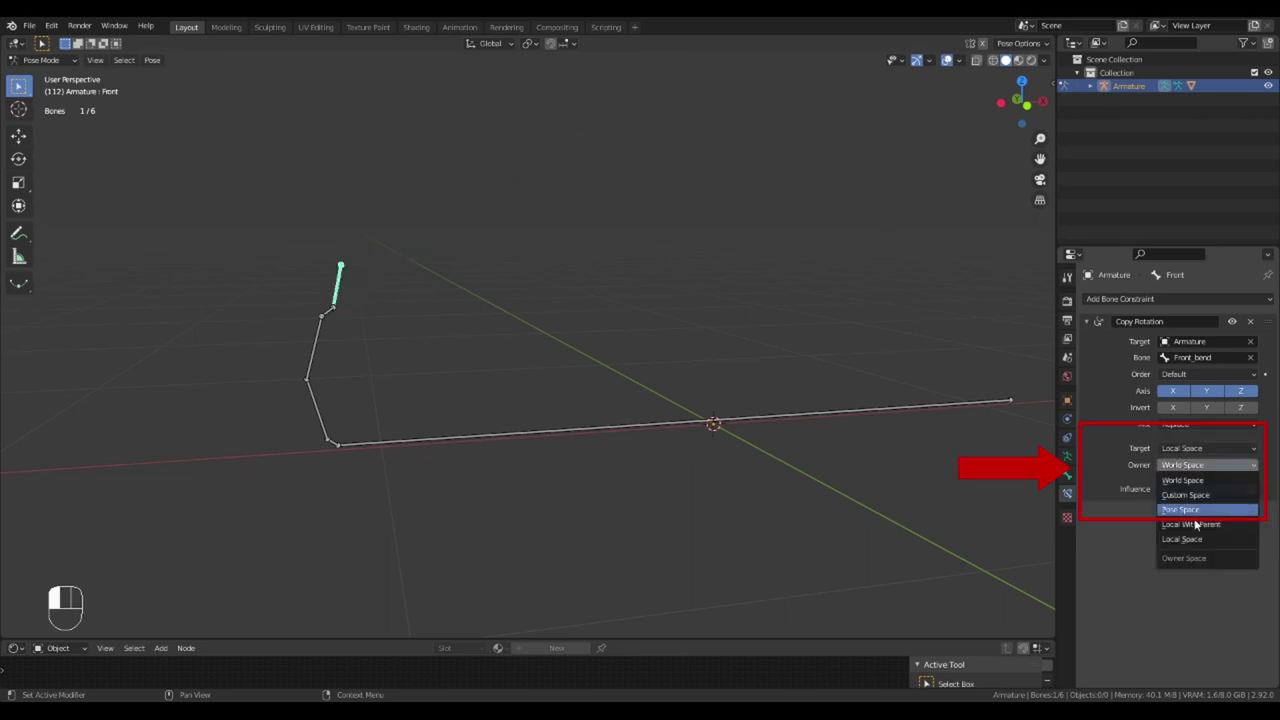
click(1103, 523)
shift+middle_drag(617, 391, 427, 315)
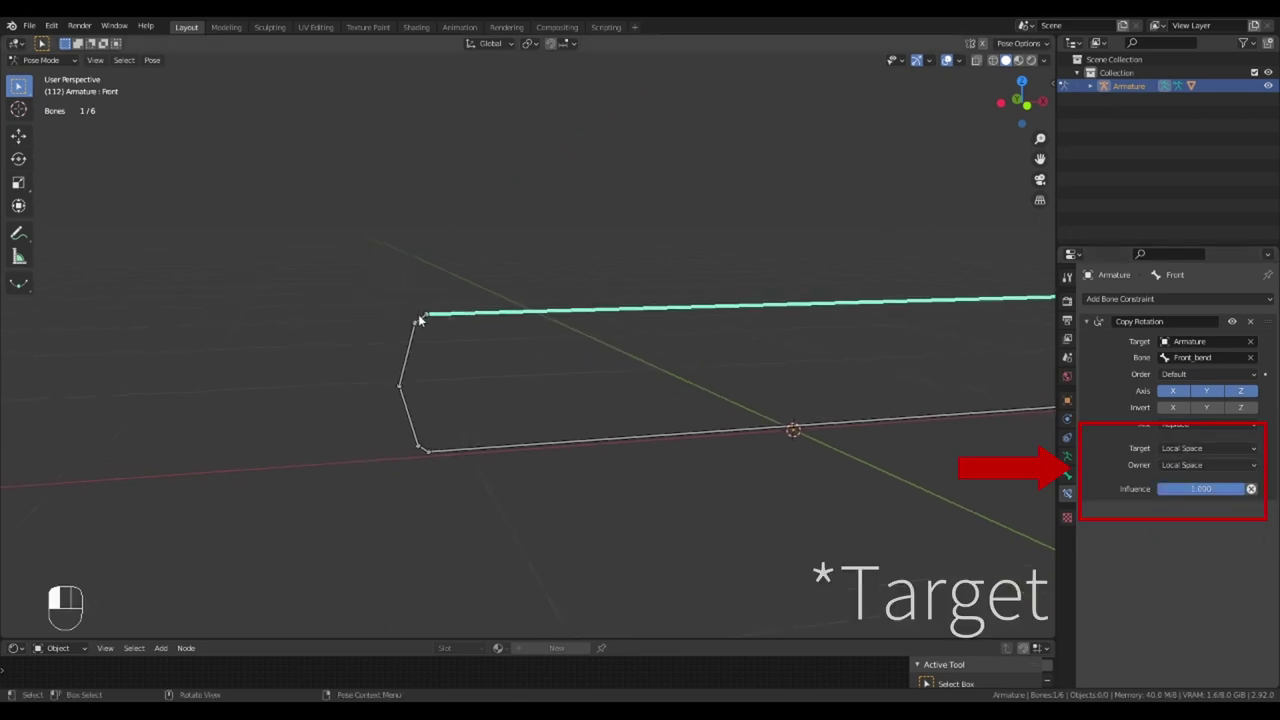
- Try rotating the Front_bend bone about Y to test the constraint on the upper cover
click(420, 319)
key(r)
key(y)
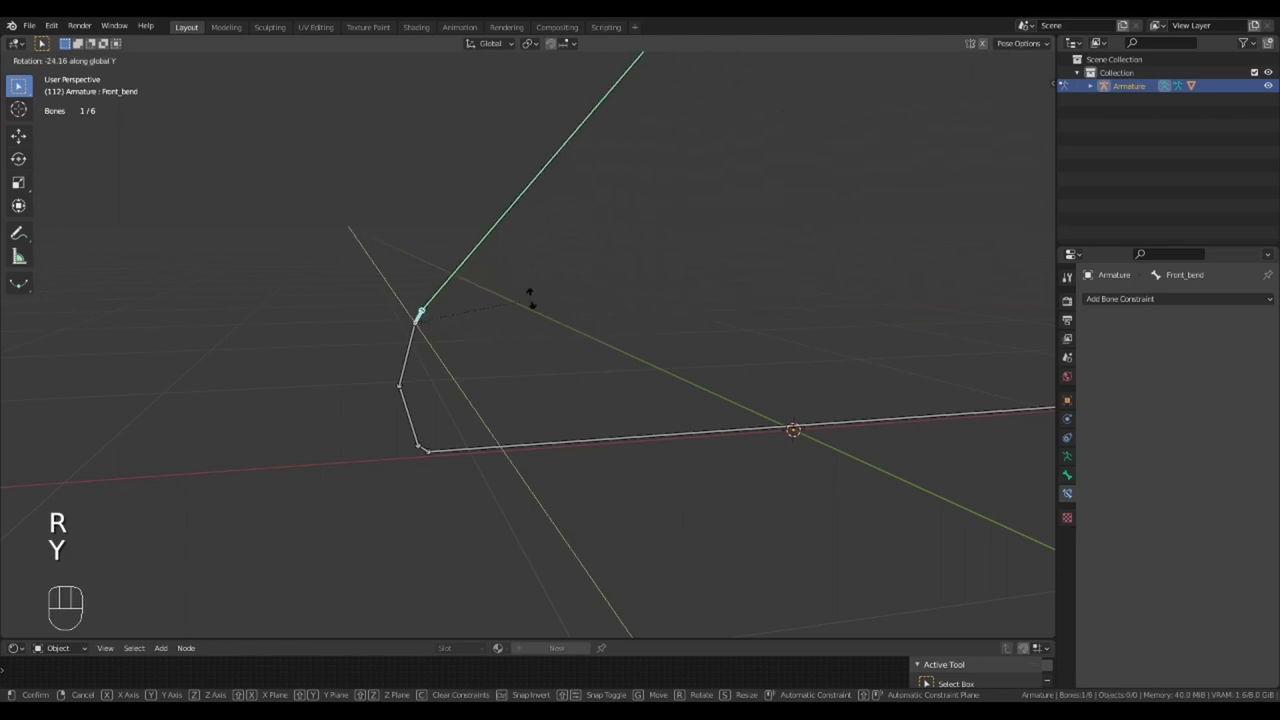
click(566, 358)
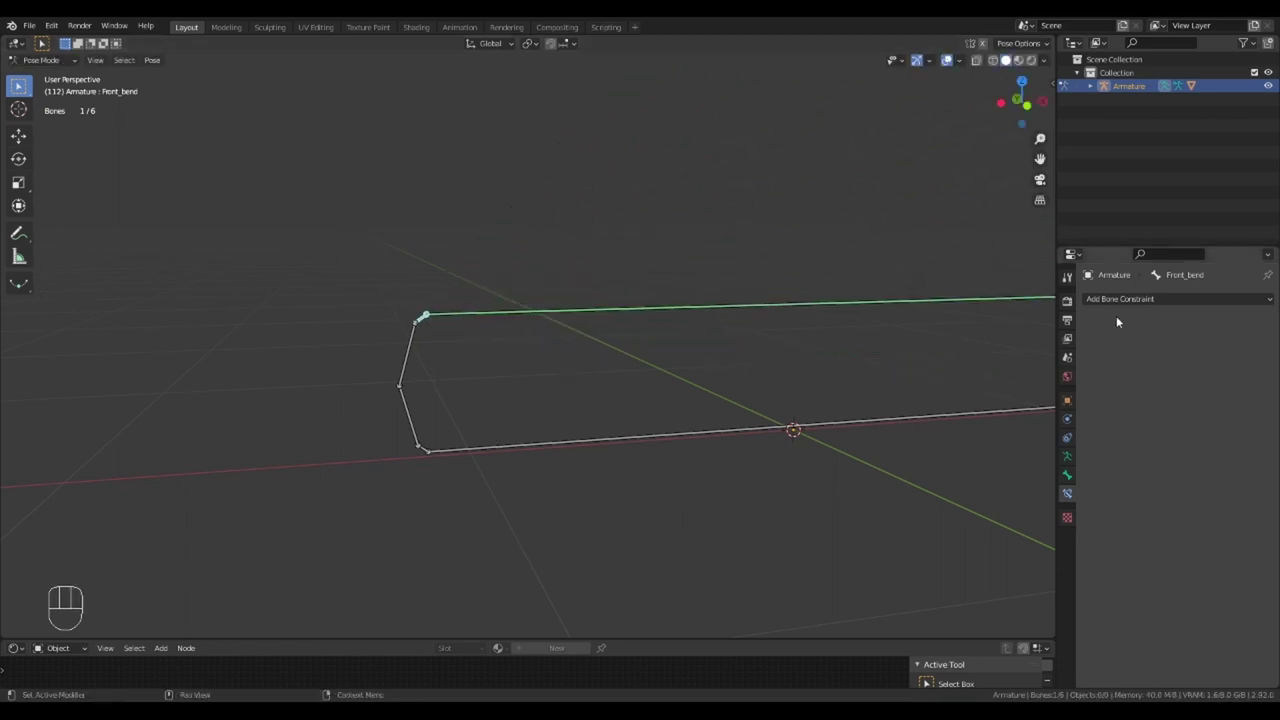
- Add a Copy Rotation constraint to the Front_bend bone with Armature as its target
click(1116, 300)
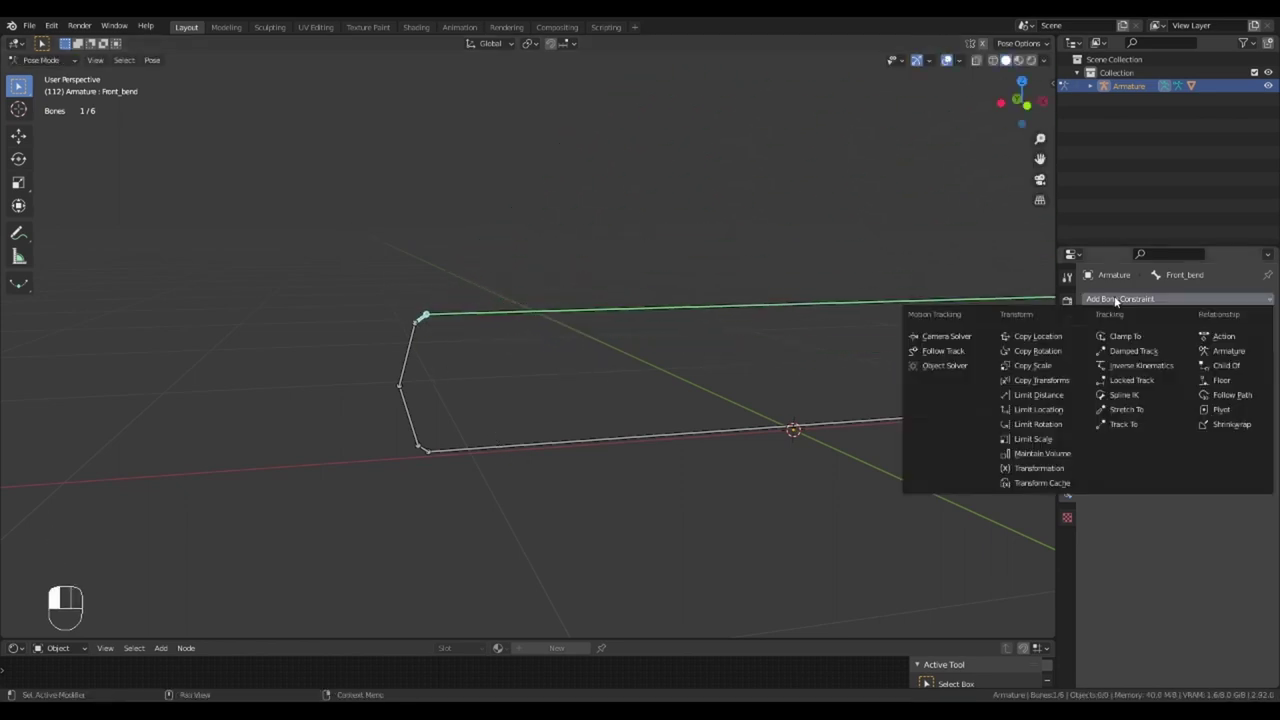
click(1043, 351)
click(1212, 341)
click(1145, 362)
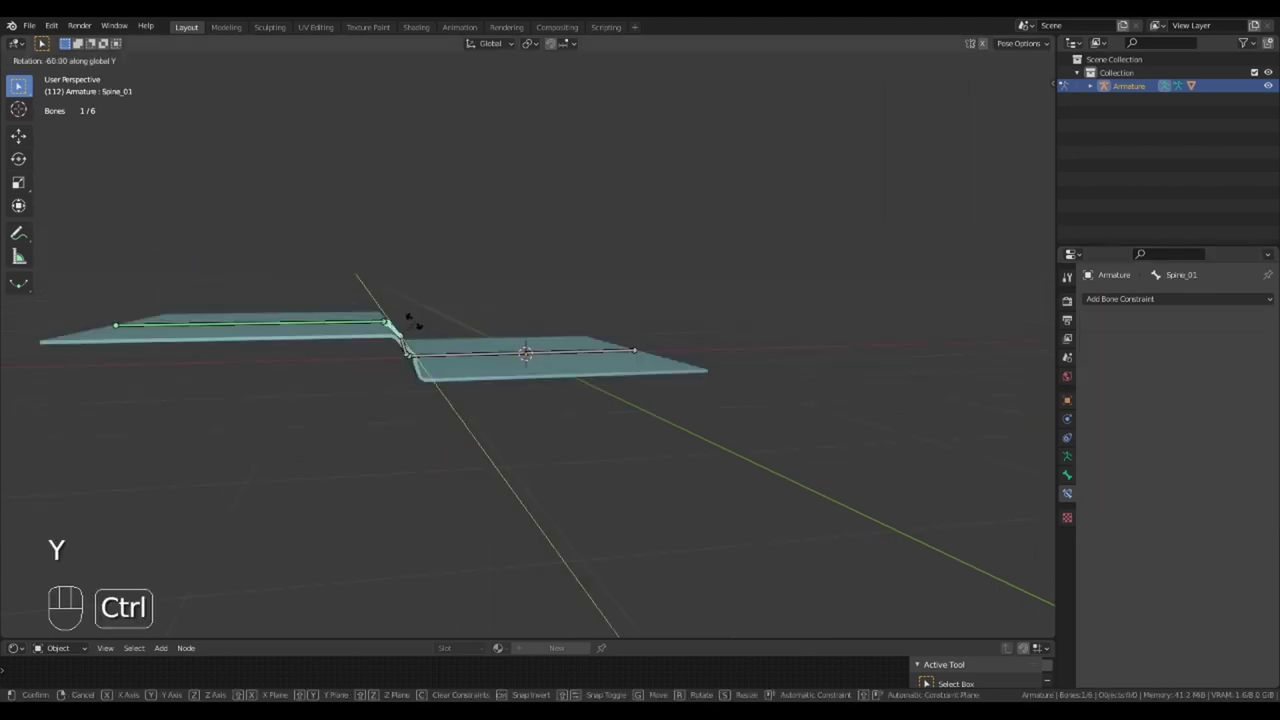
- Rotate the Spine_01 bone -60° about Y to test opening the book
click(466, 332)
middle_drag(466, 332, 789, 367)
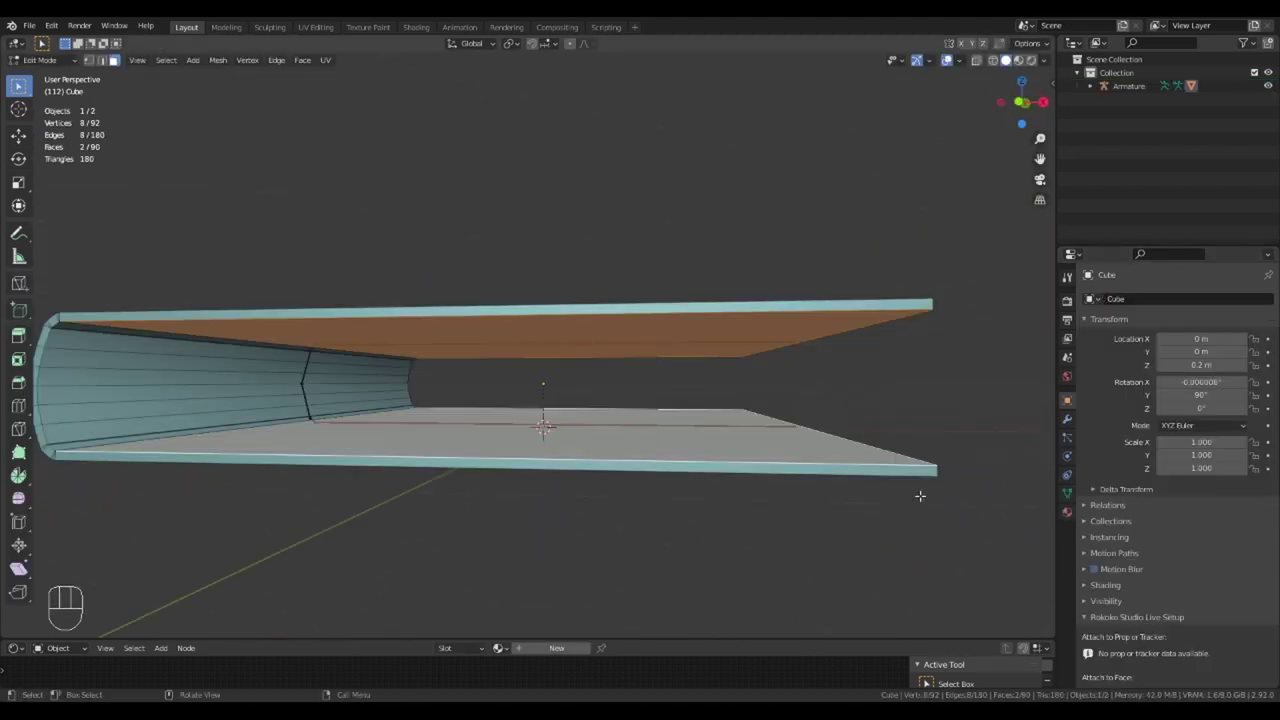
- Inset the inner faces of both covers by about 0.17 m and extrude them slightly inward
key(i)
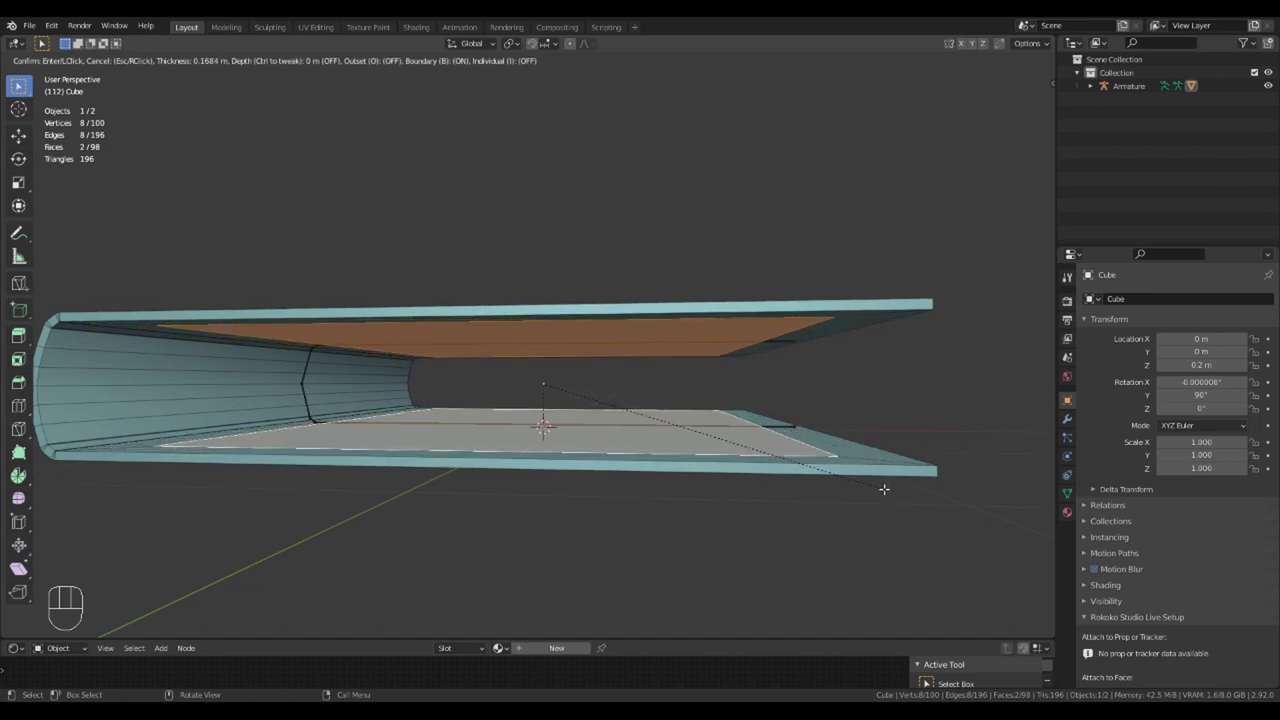
click(881, 489)
key(KP_1)
key(e)
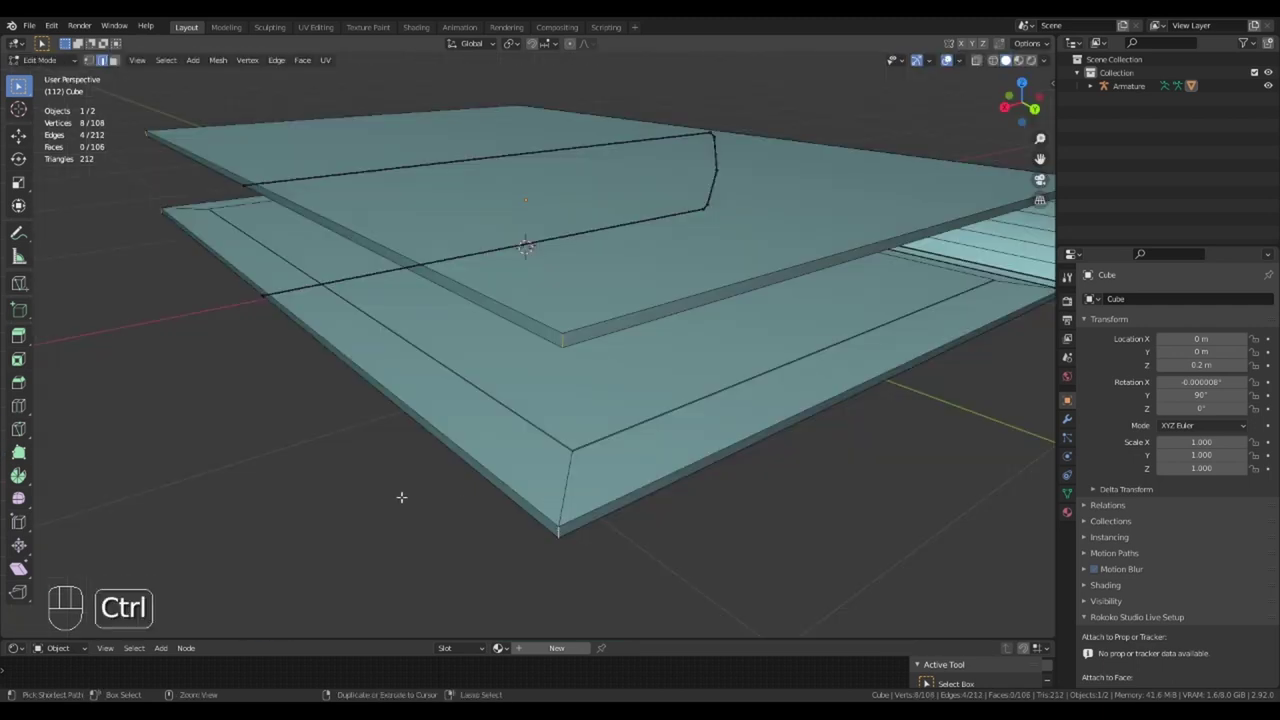
- Bevel the four outer corner edges of the two covers
key(ctrl+b)
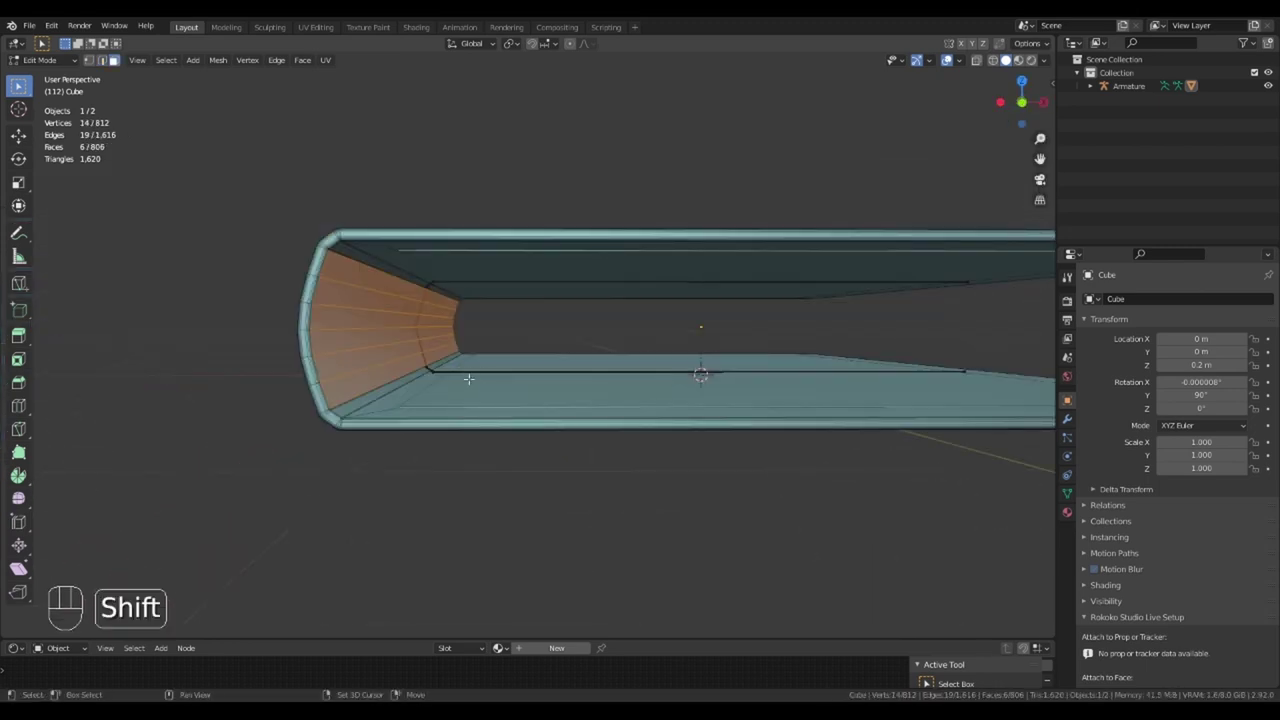
- Duplicate the spine's inner faces in place and separate them into their own object
key(shift+d)
right_click(491, 380)
key(p)
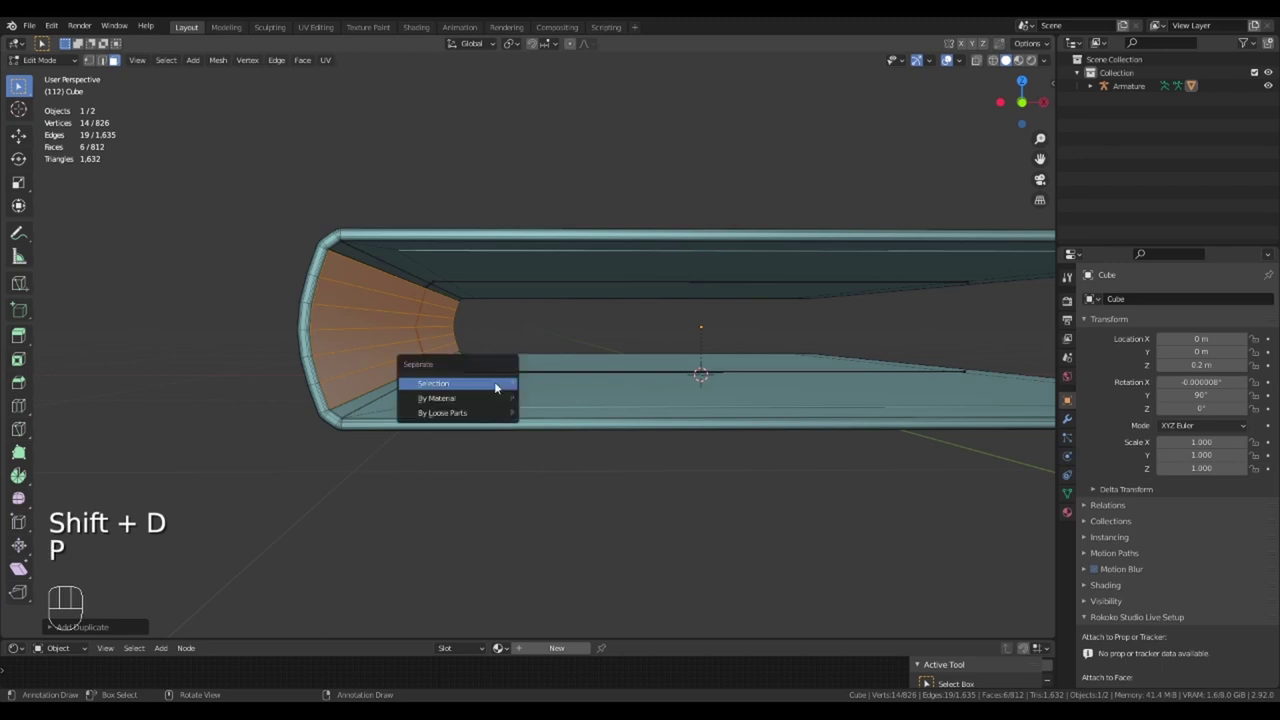
click(494, 381)
- Extrude all faces of the separated spine piece slightly inward to form a thin lining
key(Tab)
click(352, 312)
key(Tab)
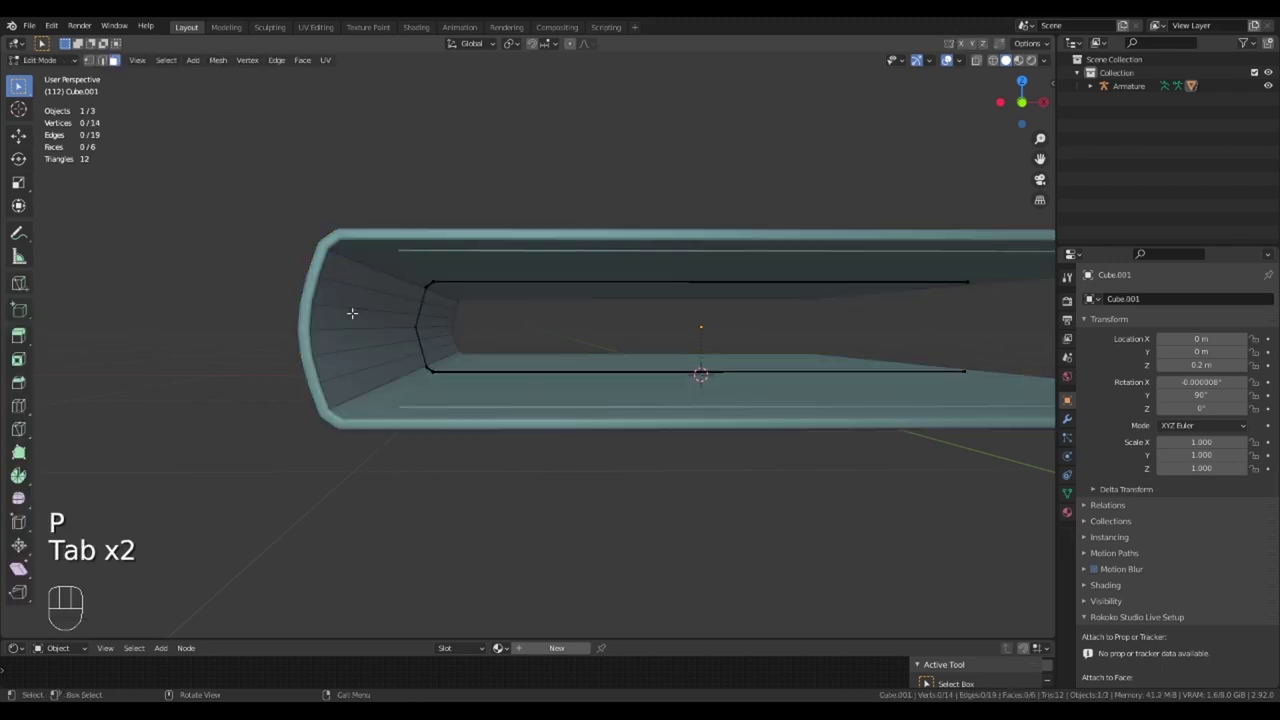
shift+middle_drag(352, 312, 391, 323)
key(a)
key(KP_1)
shift+middle_drag(508, 326, 485, 338)
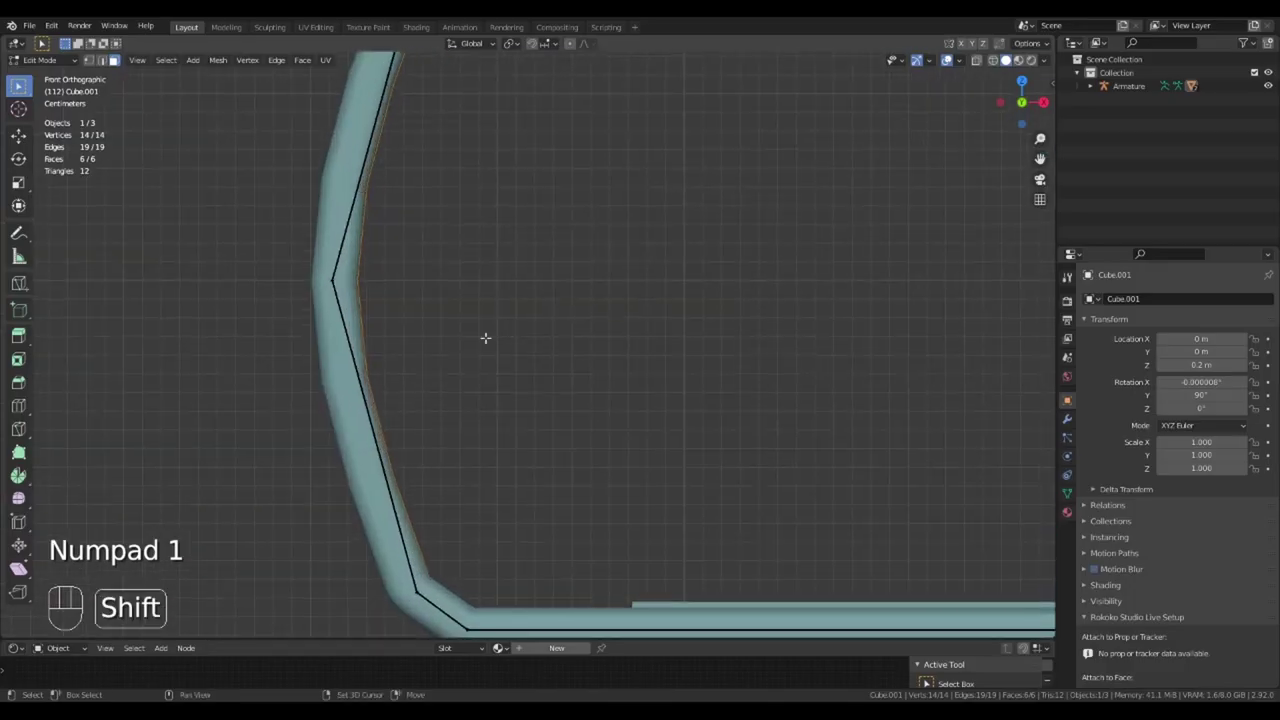
key(e)
scroll(491, 343, down, 4)
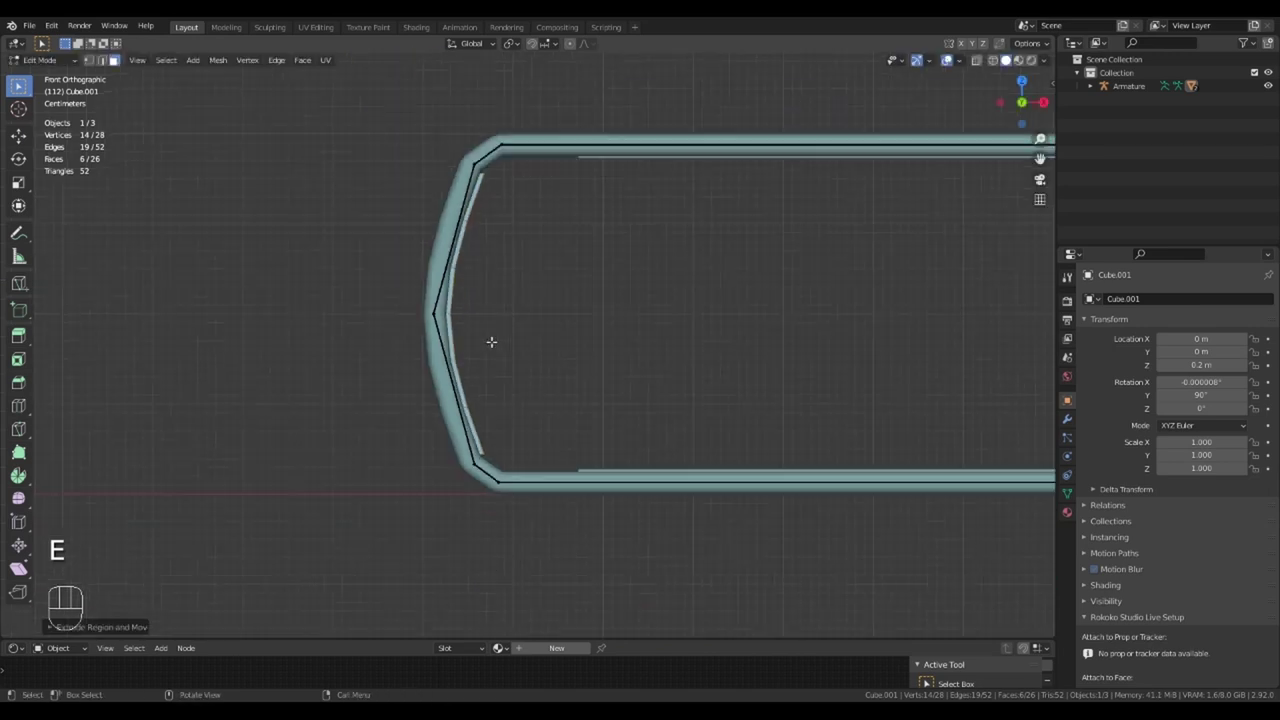
- Bevel the edges of the extruded spine lining
scroll(608, 400, up, 2)
middle_drag(557, 377, 520, 471)
key(ctrl+b)
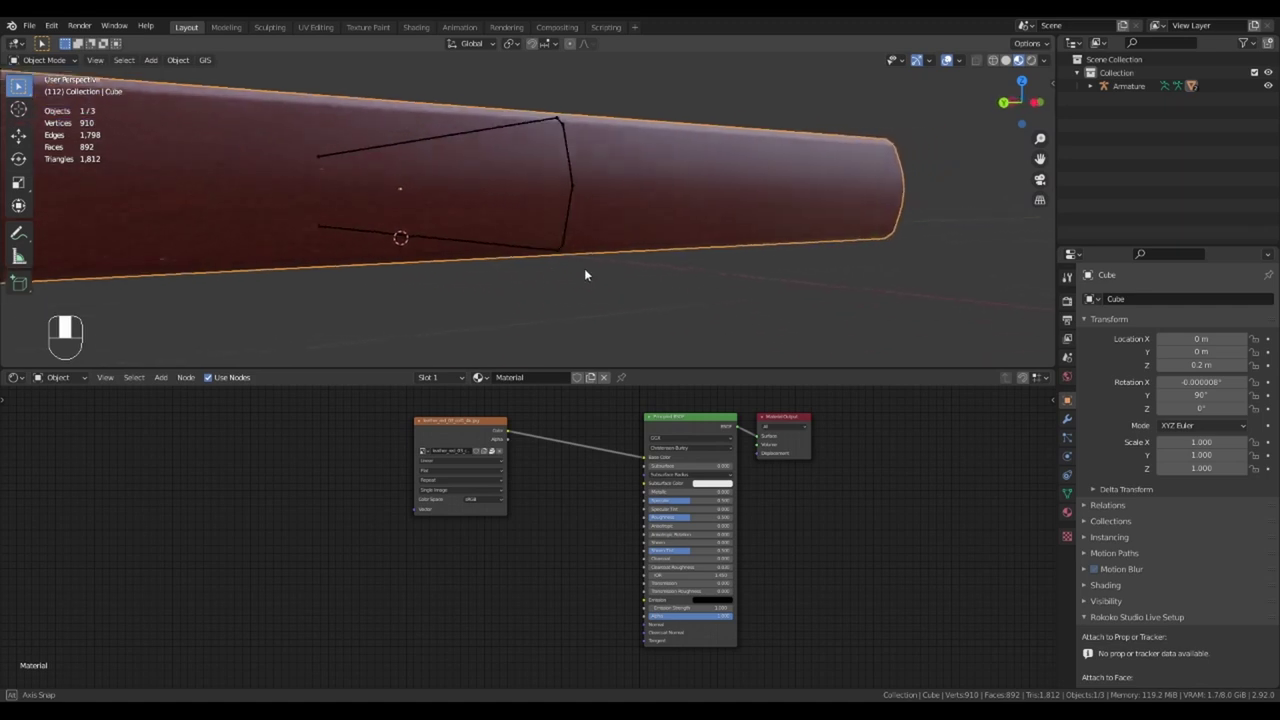
- Map the UVs of all faces of the book cover with Cube Projection
key(Tab)
key(a)
key(u)
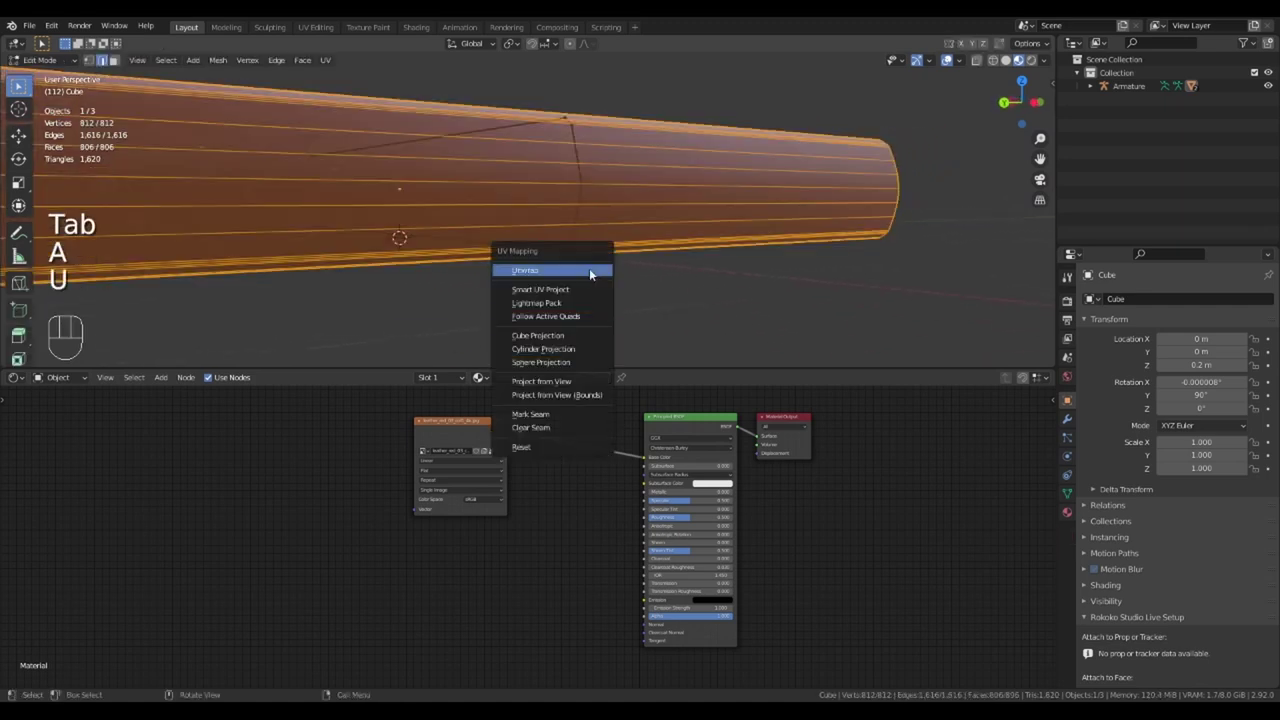
click(553, 341)
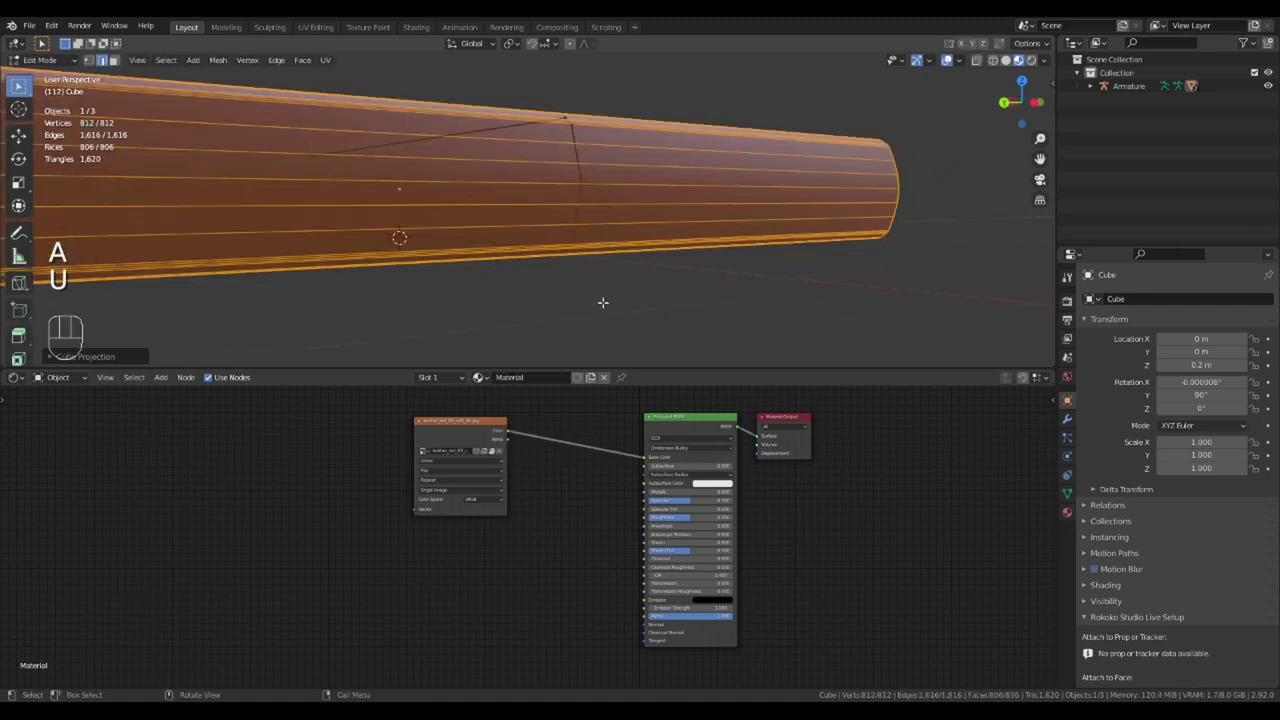
key(Tab)
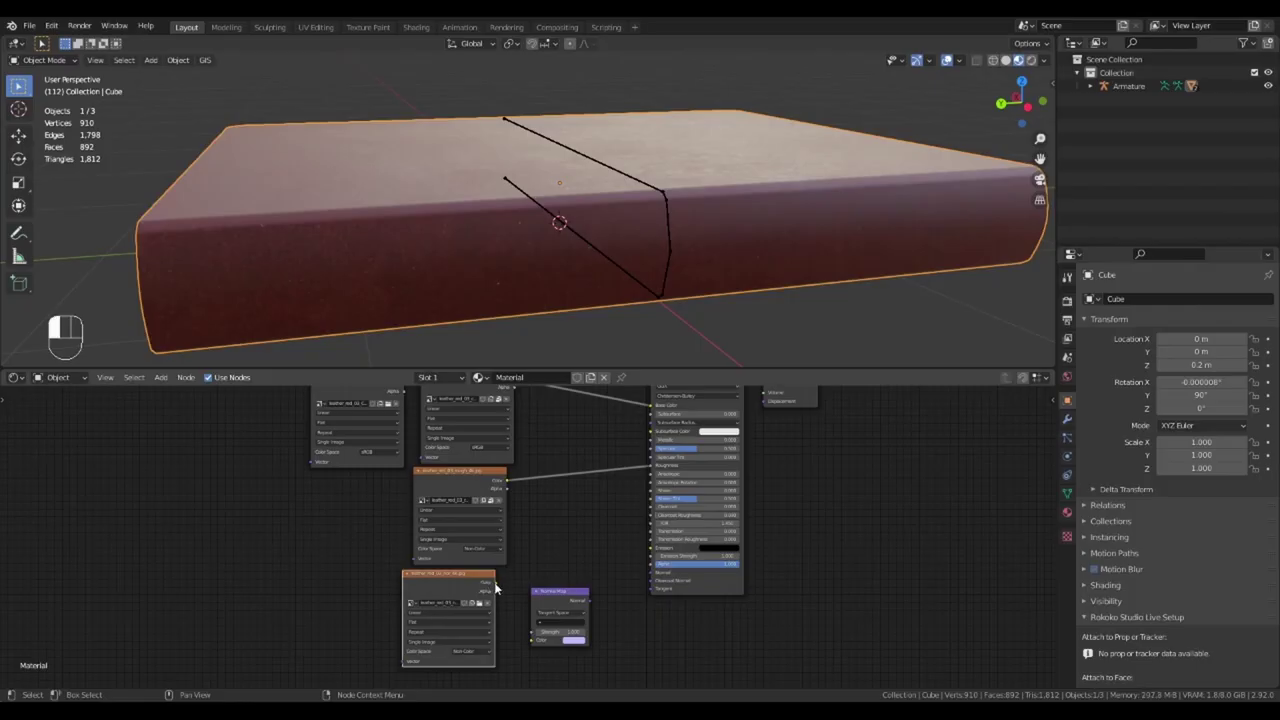
- Connect the normal texture's color to the Normal Map node and its output to the Principled shader's Normal input
drag(494, 582, 532, 640)
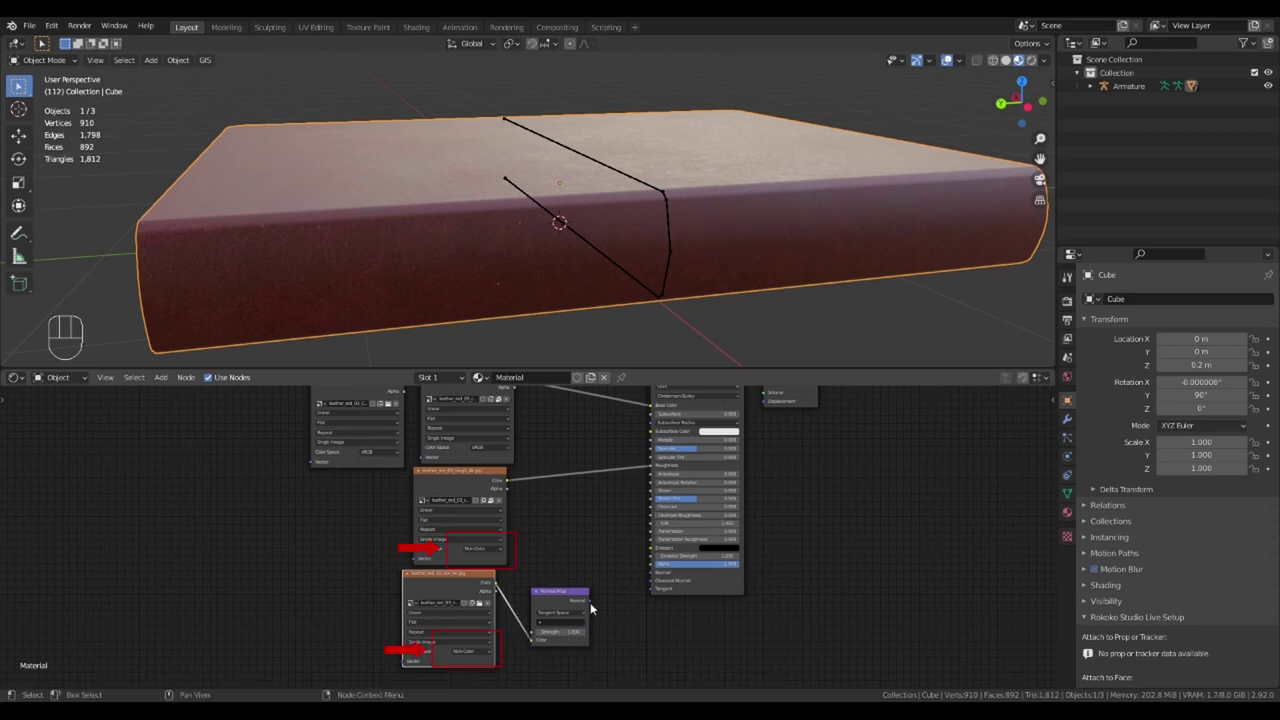
drag(645, 578, 650, 580)
drag(560, 592, 576, 577)
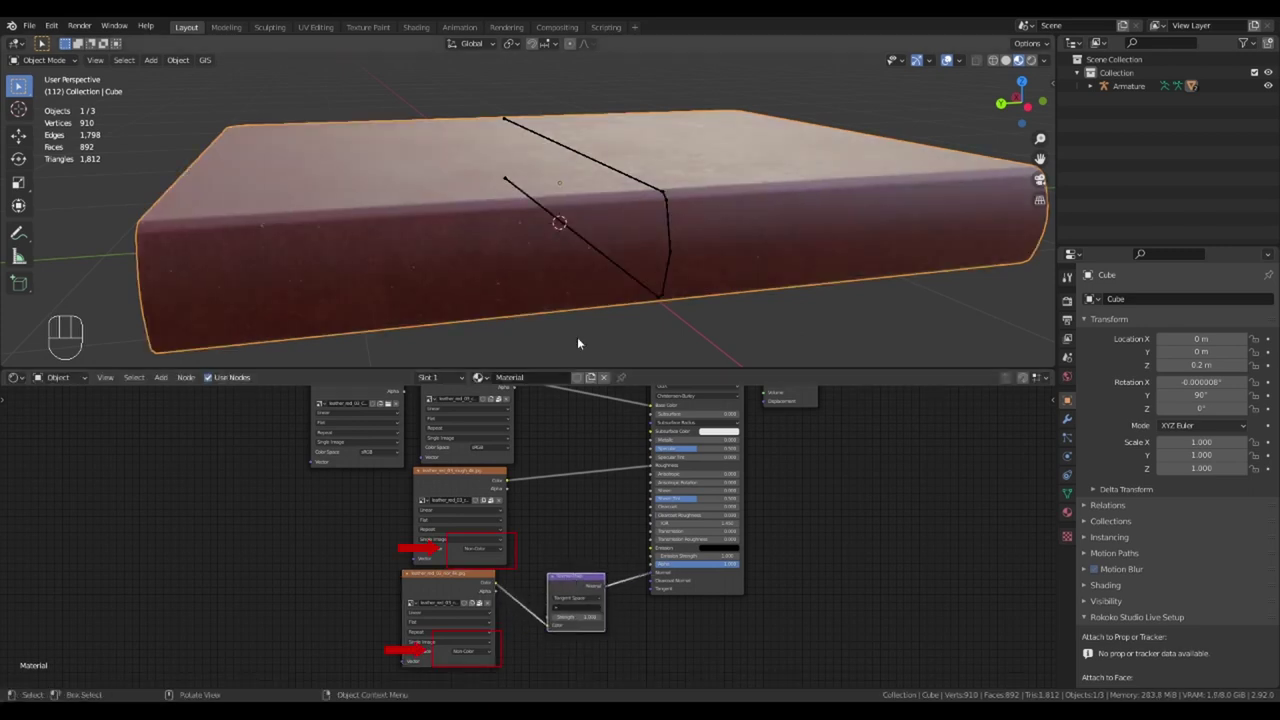
scroll(586, 293, up, 2)
scroll(586, 293, down, 4)
shift+middle_drag(700, 274, 734, 246)
scroll(617, 286, up, 5)
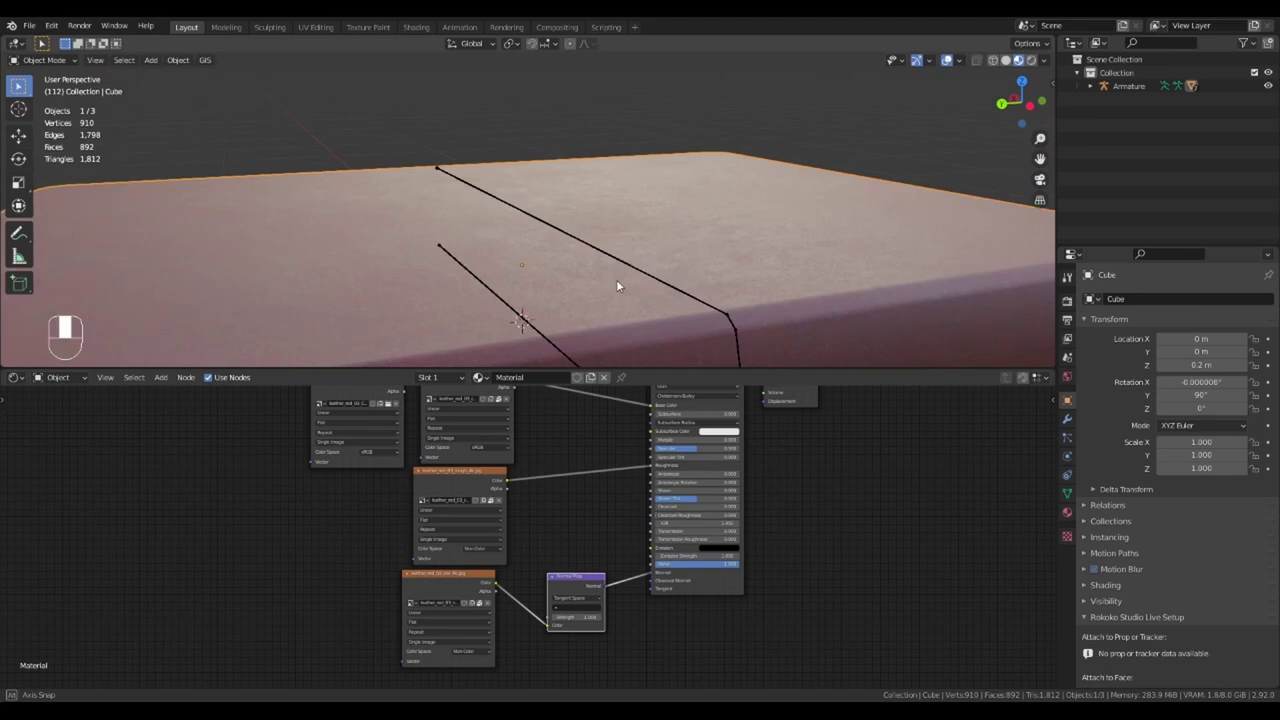
- Feed the leather color texture into a Bump node's Height and route the Bump output to the shader's Normal input
mouse_move(604, 281)
middle_down()
mouse_move(711, 294)
mouse_move(600, 300)
middle_up()
scroll(479, 461, down, 2)
key(g)
key(g)
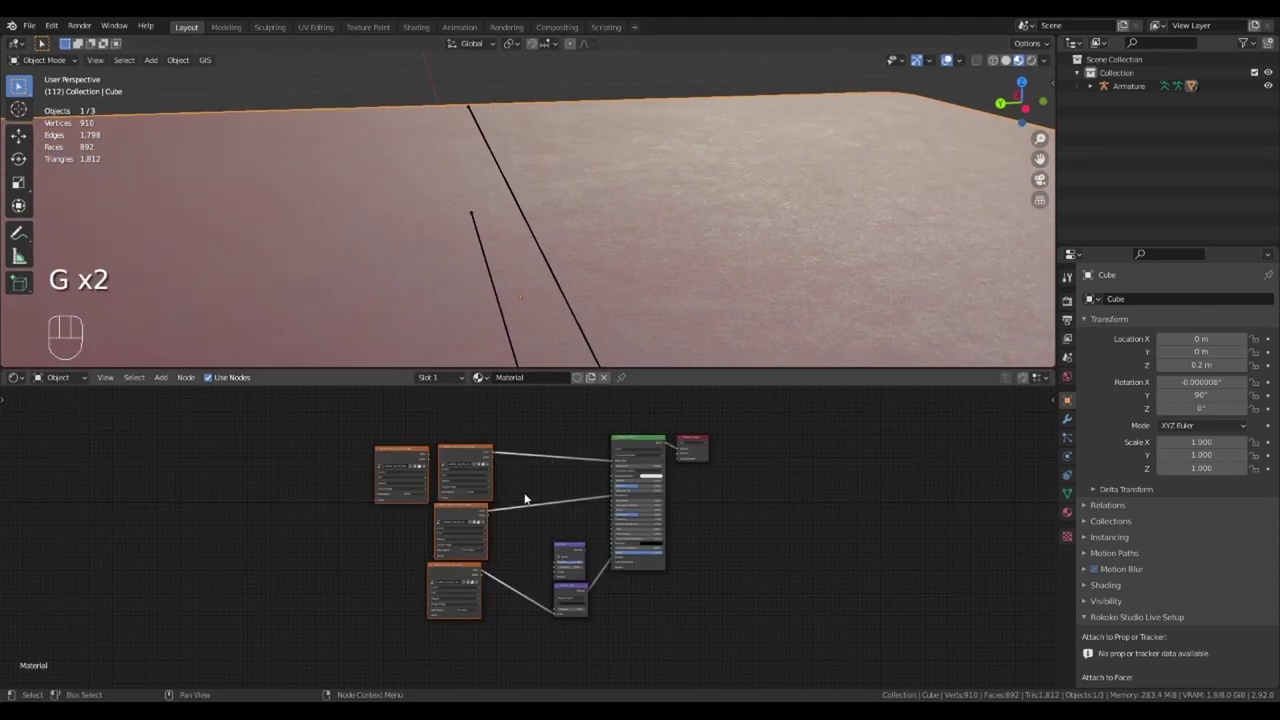
drag(493, 451, 503, 460)
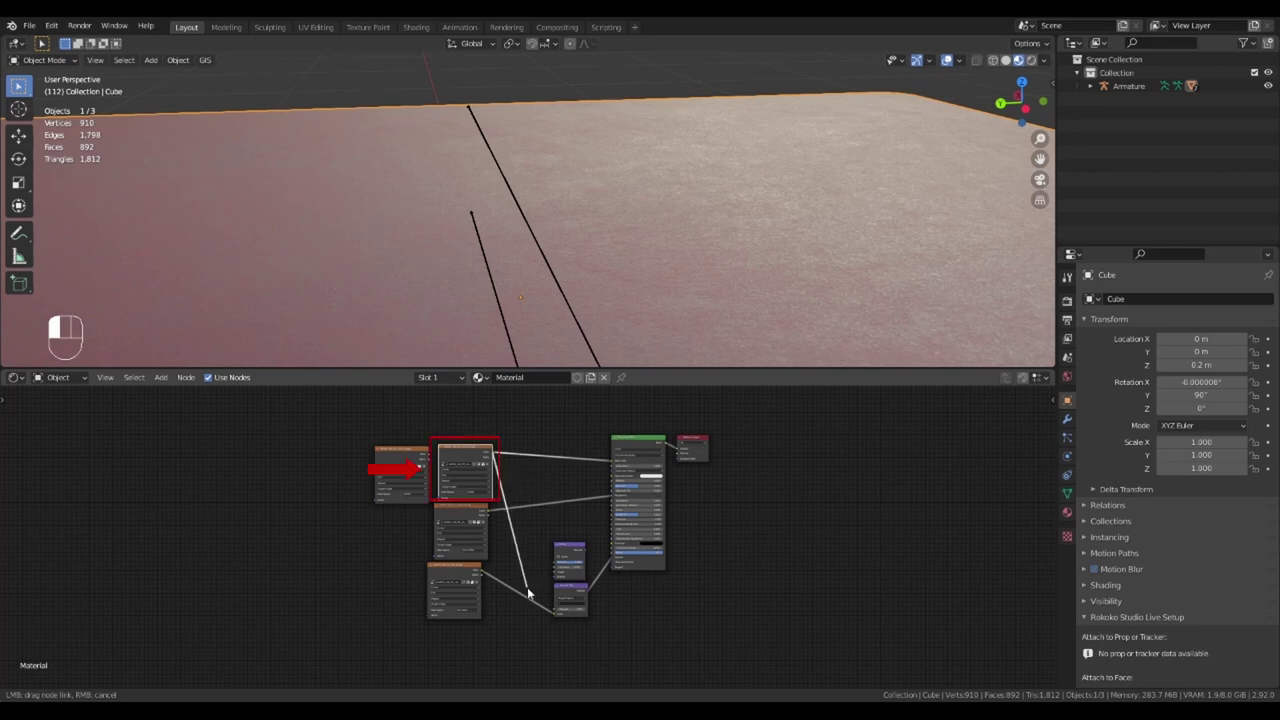
drag(557, 576, 557, 576)
scroll(647, 627, up, 2)
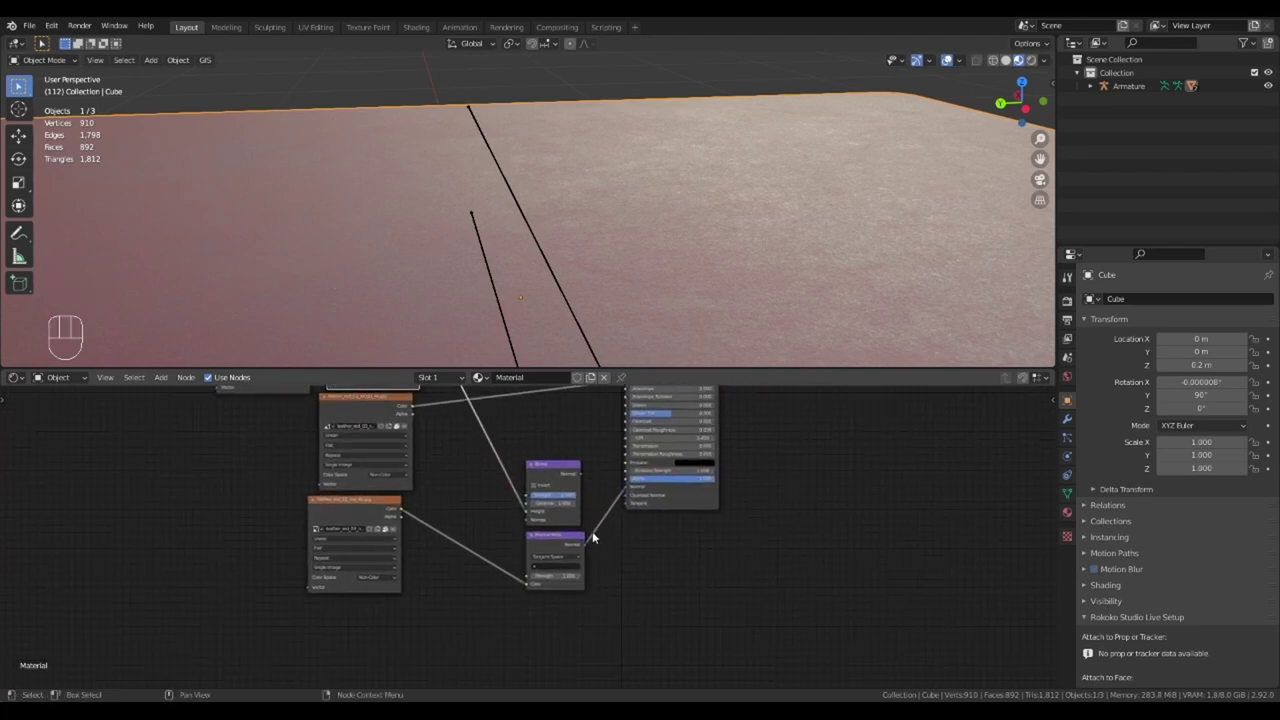
scroll(592, 537, up, 3)
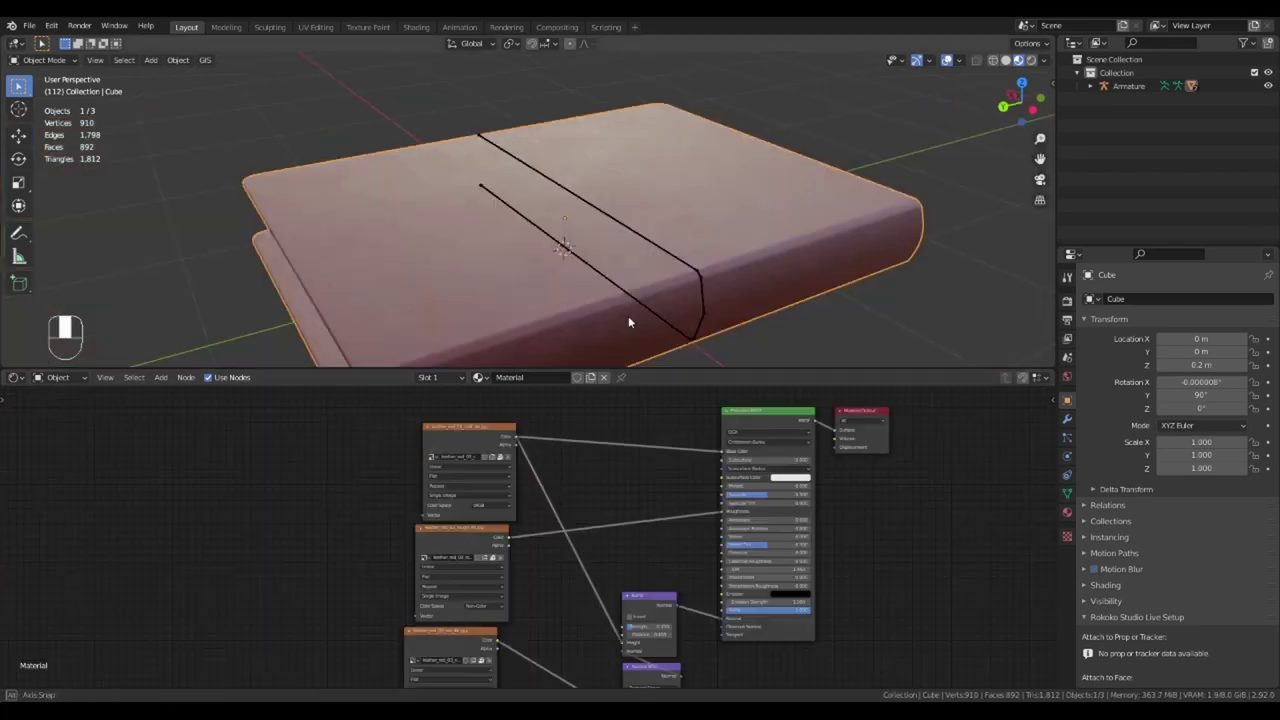
- Connect the overlay image texture's color to the Principled shader's Specular input
mouse_move(628, 315)
middle_down()
mouse_move(578, 322)
mouse_move(568, 285)
mouse_move(624, 298)
mouse_move(700, 289)
mouse_move(763, 320)
mouse_move(623, 311)
middle_up()
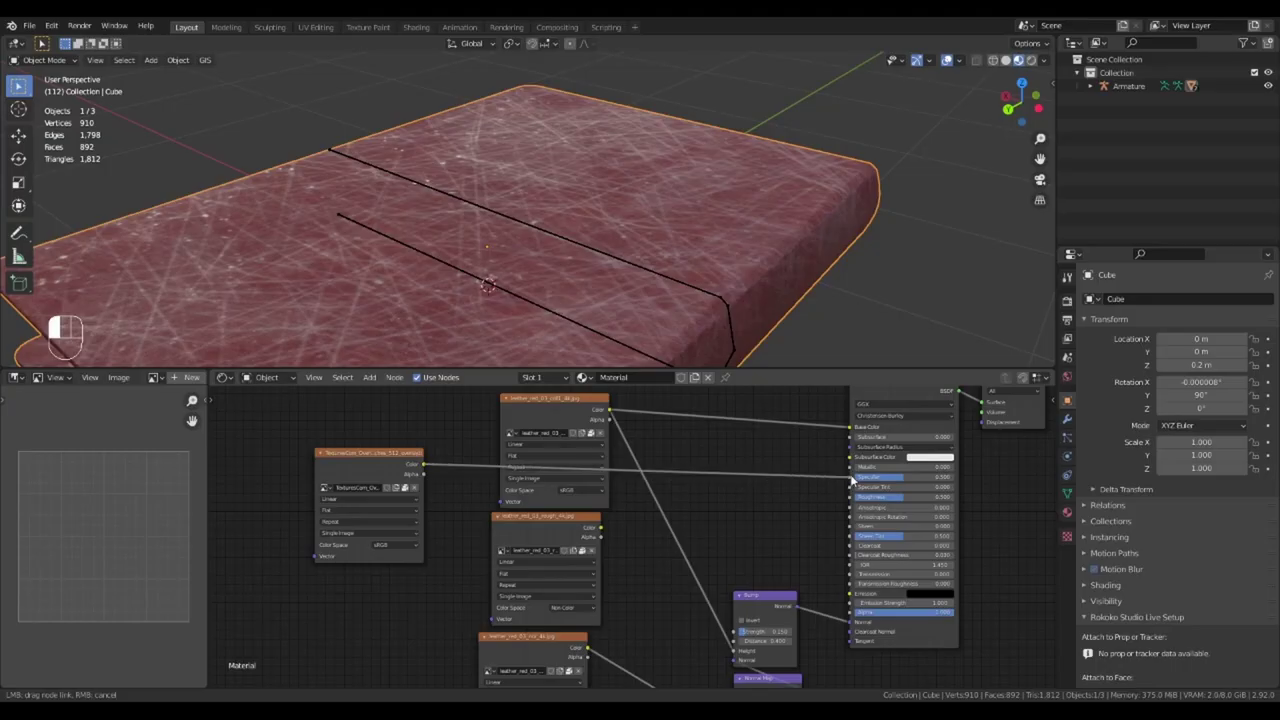
middle_drag(620, 290, 630, 320)
scroll(597, 270, up, 4)
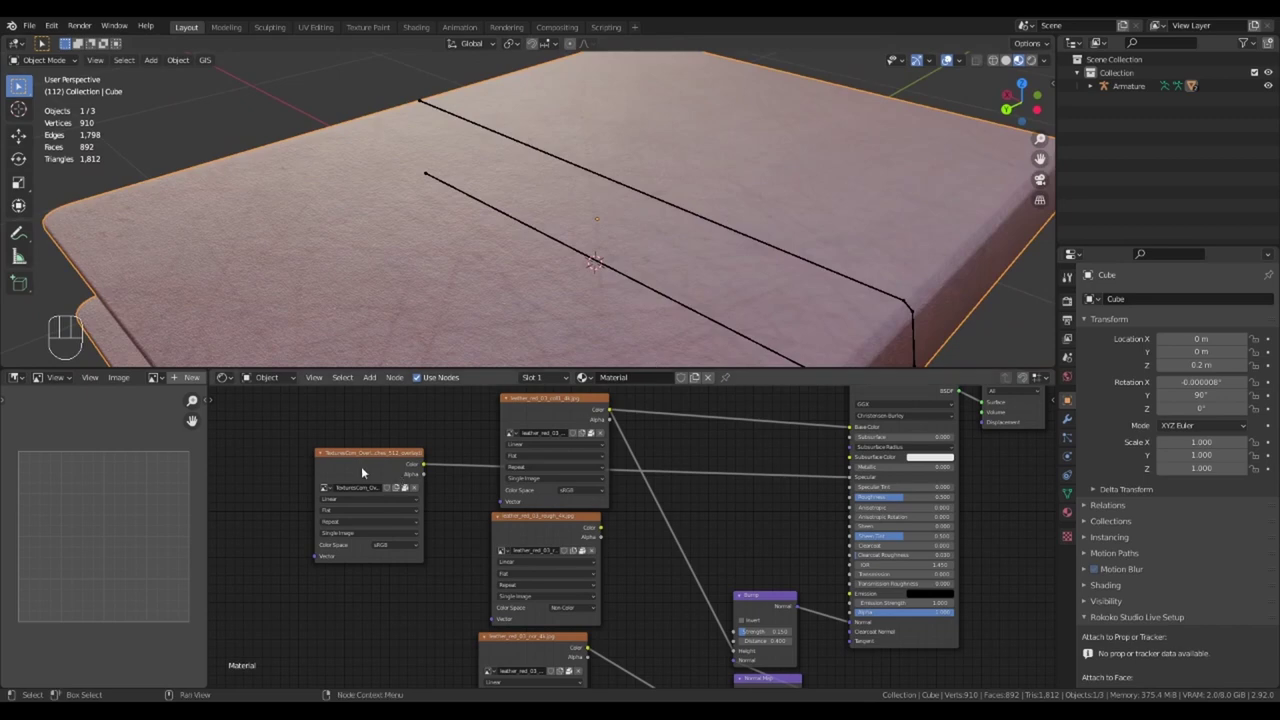
- Undo the last two changes and add loop cuts across the spine: one central, one near each end, two per half
key(ctrl+z)
key(ctrl+z)
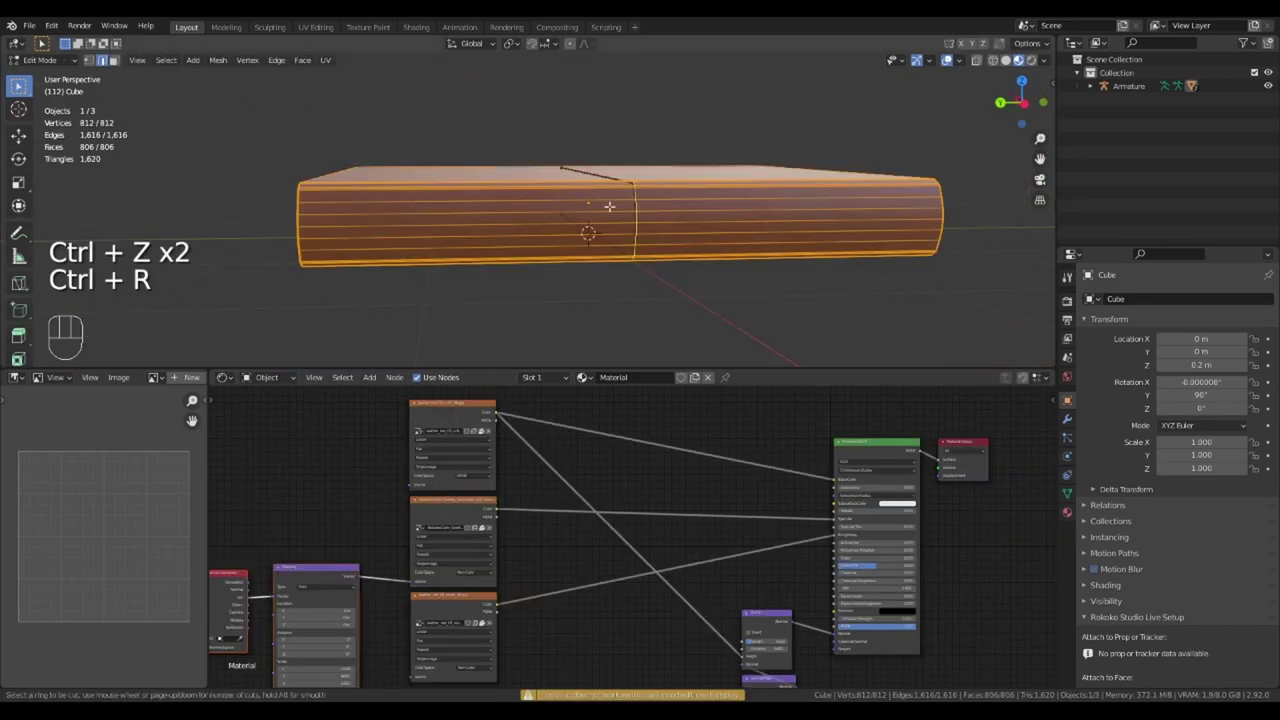
click(609, 206)
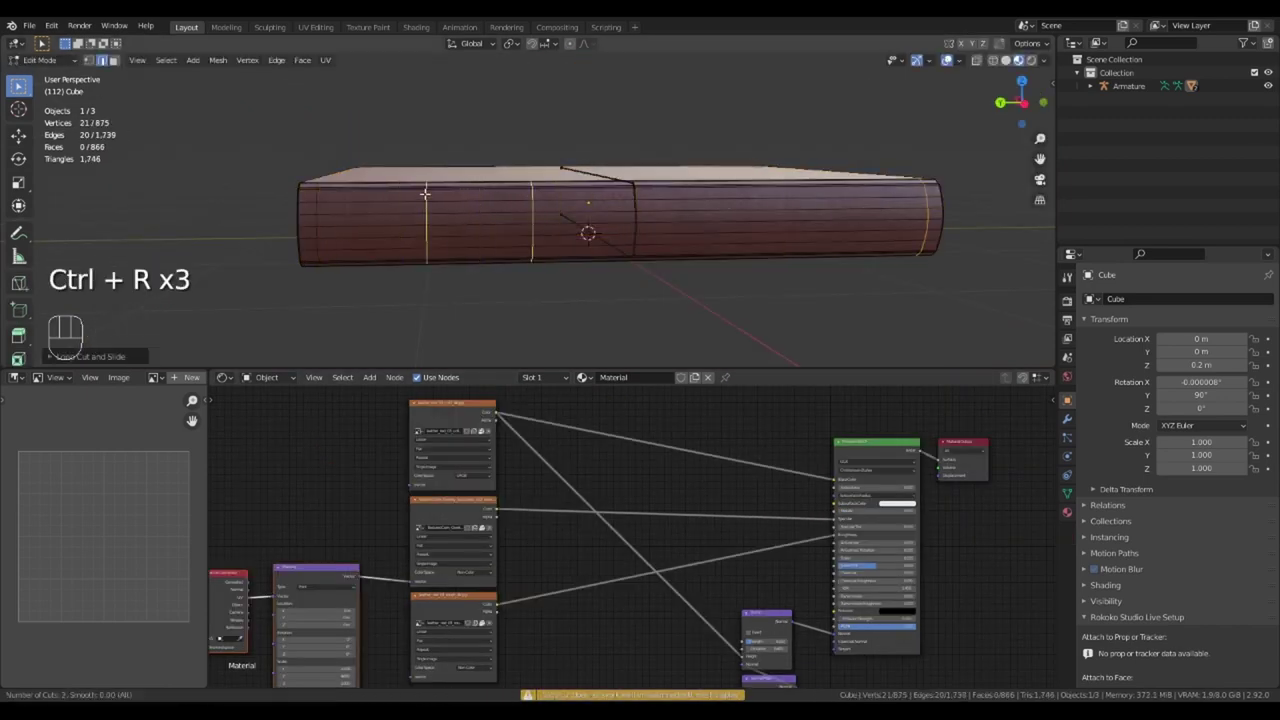
key(ctrl+r)
click(782, 212)
right_click(782, 212)
- Bevel the five inner edge loops across the spine into narrow bands
scroll(487, 224, up, 2)
scroll(487, 224, down, 1)
alt+shift+click(567, 240)
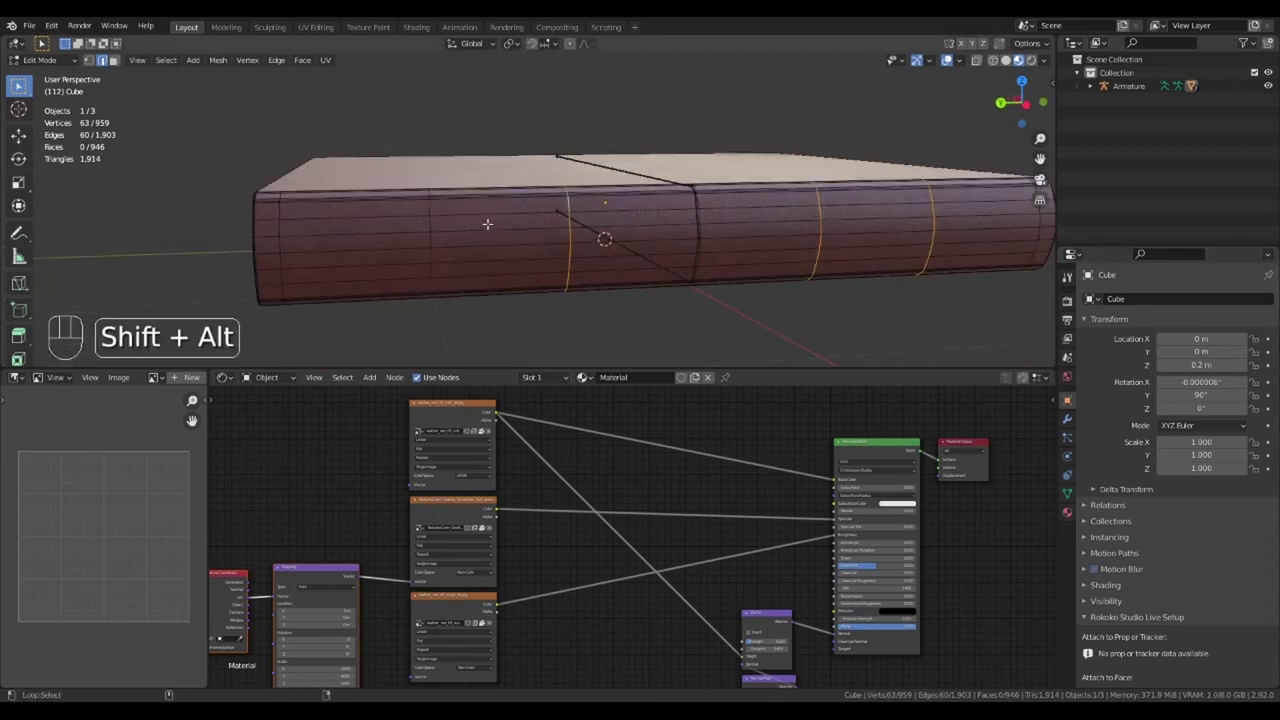
click(790, 62)
- Select the panel faces between the spine bands and extrude them about 0.009 m along their normals
scroll(600, 220, up, 4)
key(3)
click(470, 275)
shift+middle_drag(840, 255, 597, 214)
shift+click(370, 235)
shift+click(530, 240)
key(e)
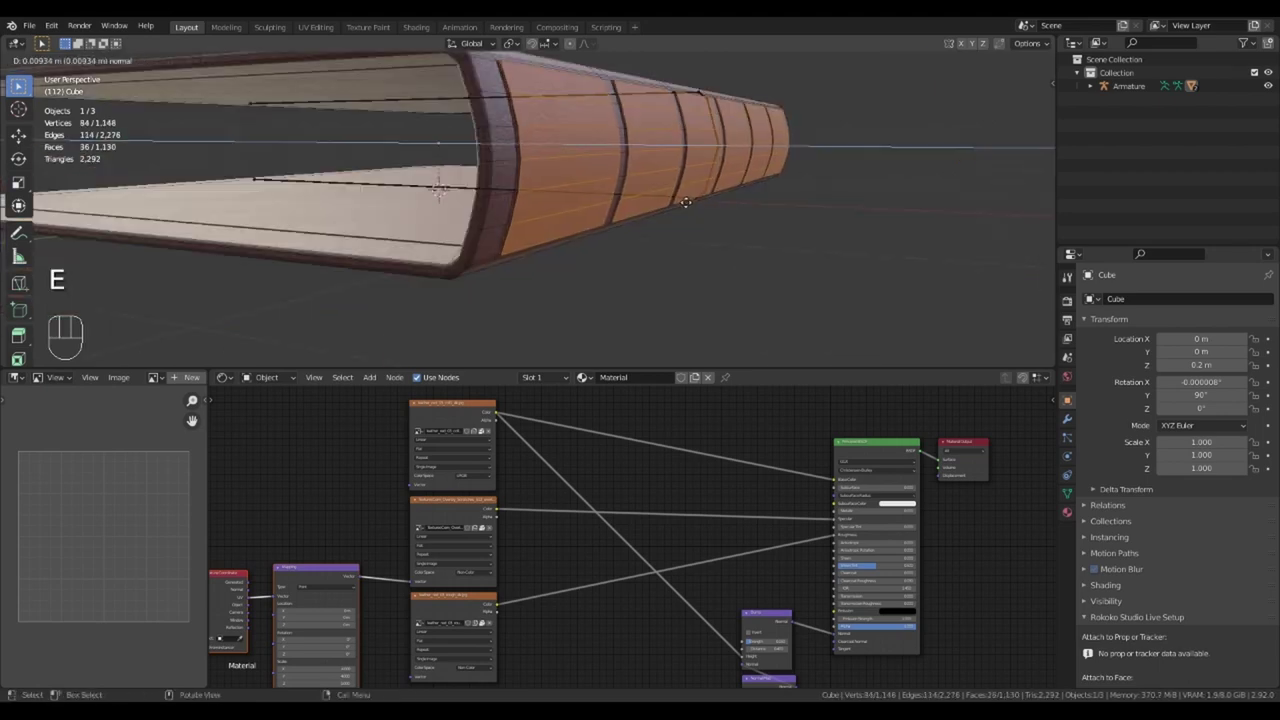
click(691, 207)
- Bevel the border edge loops of the six extruded spine panels with 4 segments
middle_drag(691, 207, 600, 180)
scroll(600, 180, up, 2)
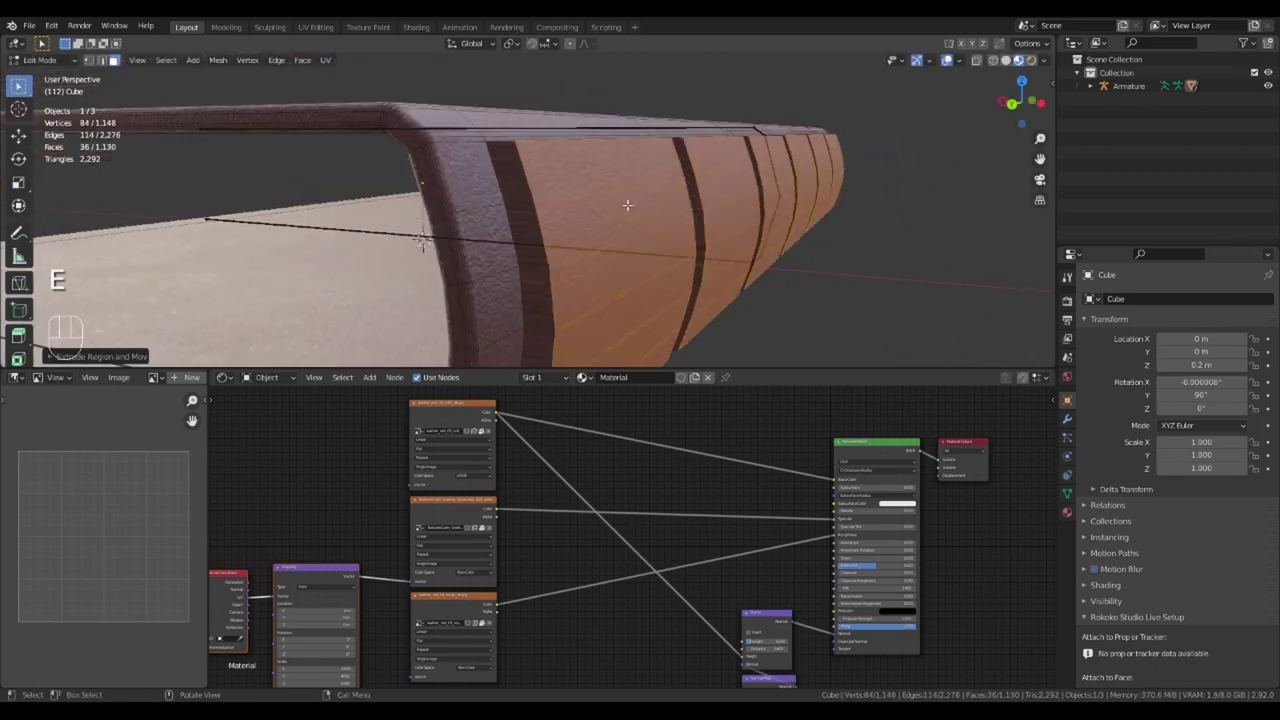
alt+shift+click(523, 160)
middle_drag(797, 145, 640, 230)
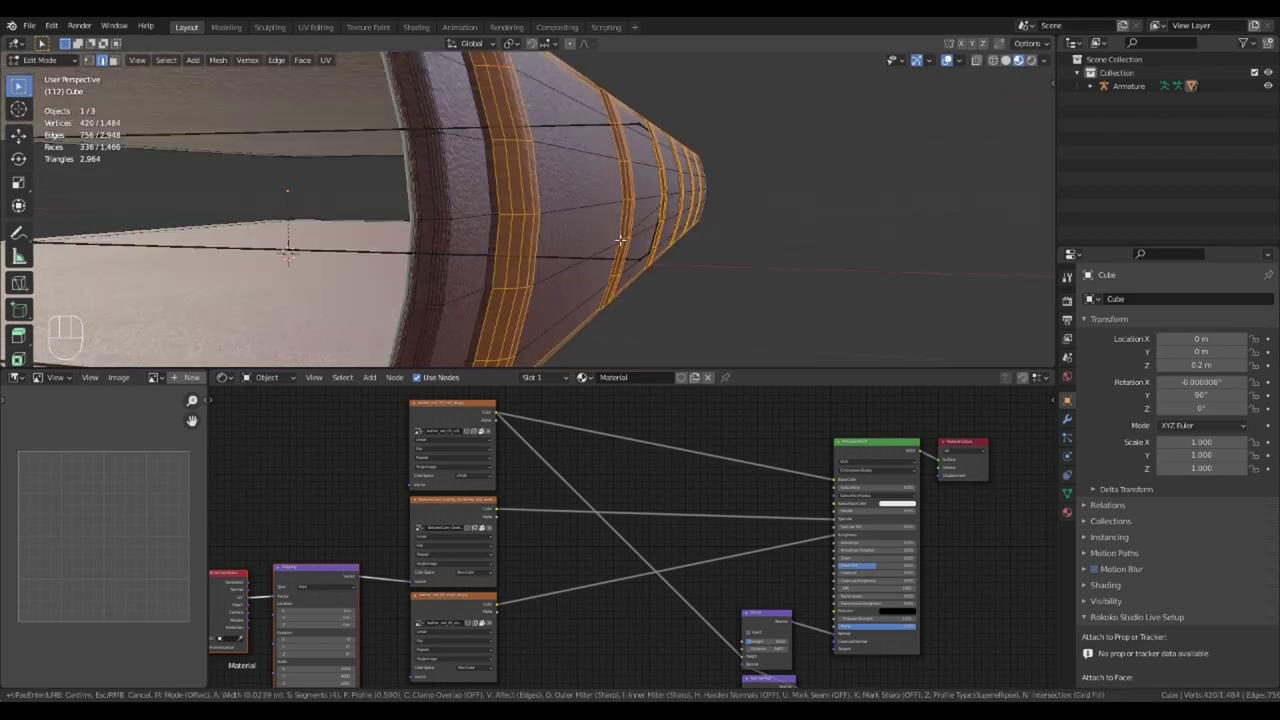
key(ctrl+b)
click(625, 238)
- Shift the beveled panel borders about 0.011 m along the X axis
key(g)
key(x)
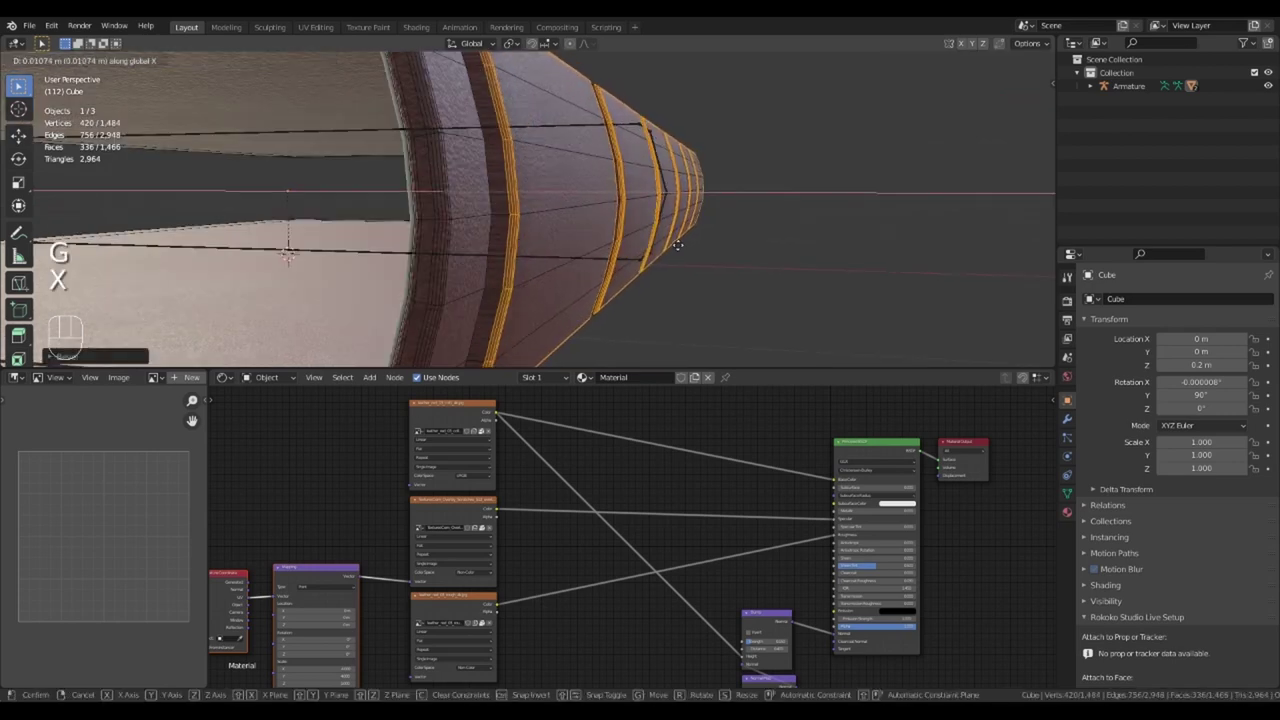
click(680, 246)
key(Tab)
middle_drag(649, 245, 688, 280)
- Regenerate the UV mapping for all faces of the reshaped book cover
key(Tab)
key(a)
key(u)
click(642, 234)
key(Tab)
scroll(596, 212, down, 5)
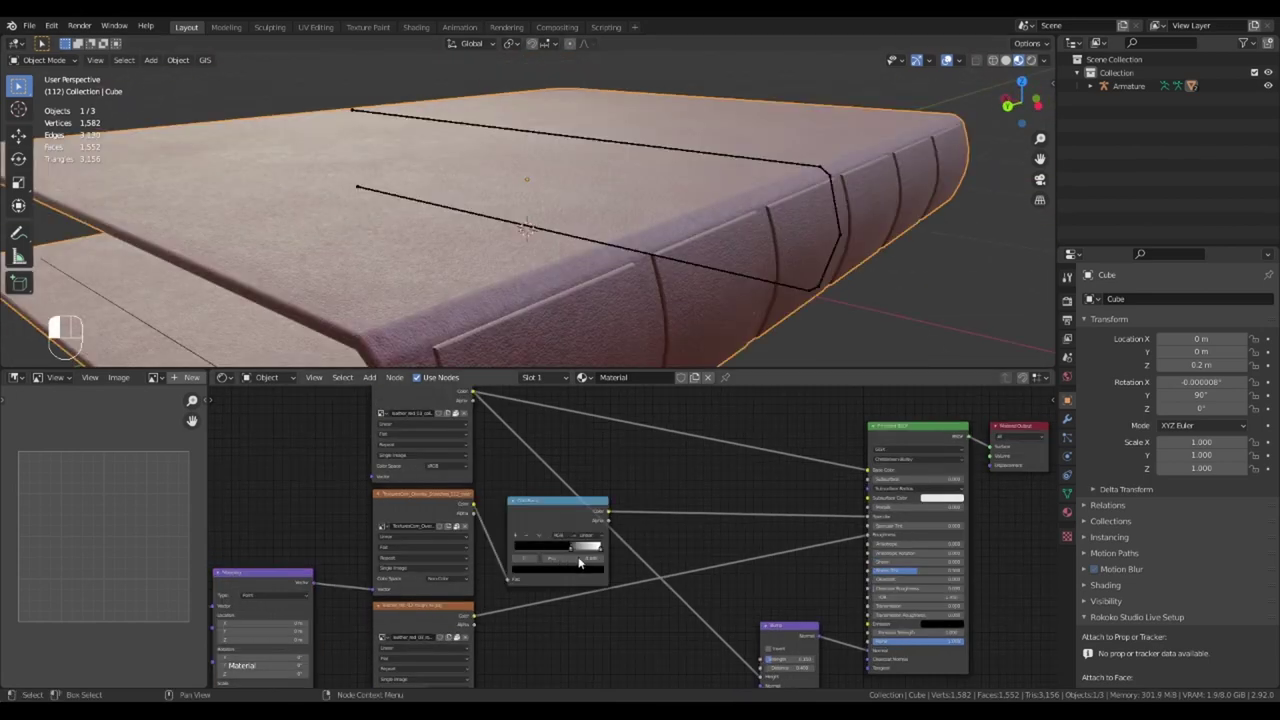
- Adjust the color stop of the ColorRamp that feeds the shader's Specular input
drag(579, 563, 554, 548)
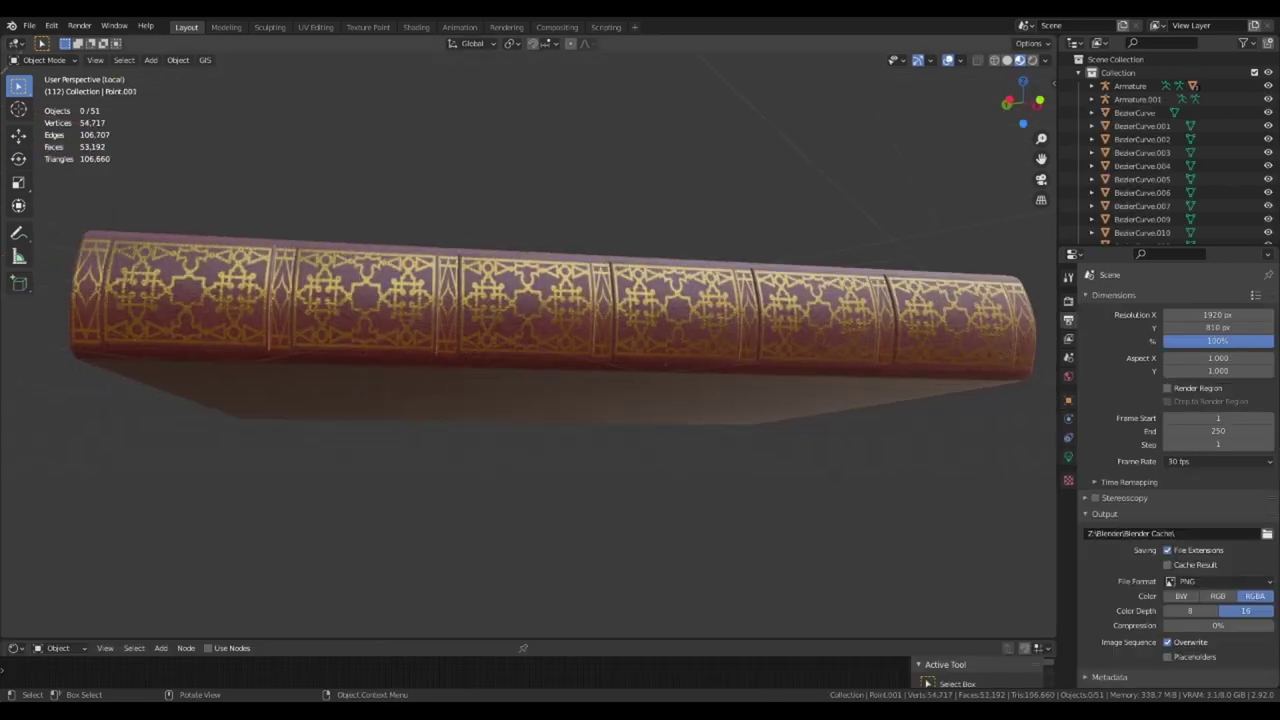
middle_drag(700, 390, 623, 420)
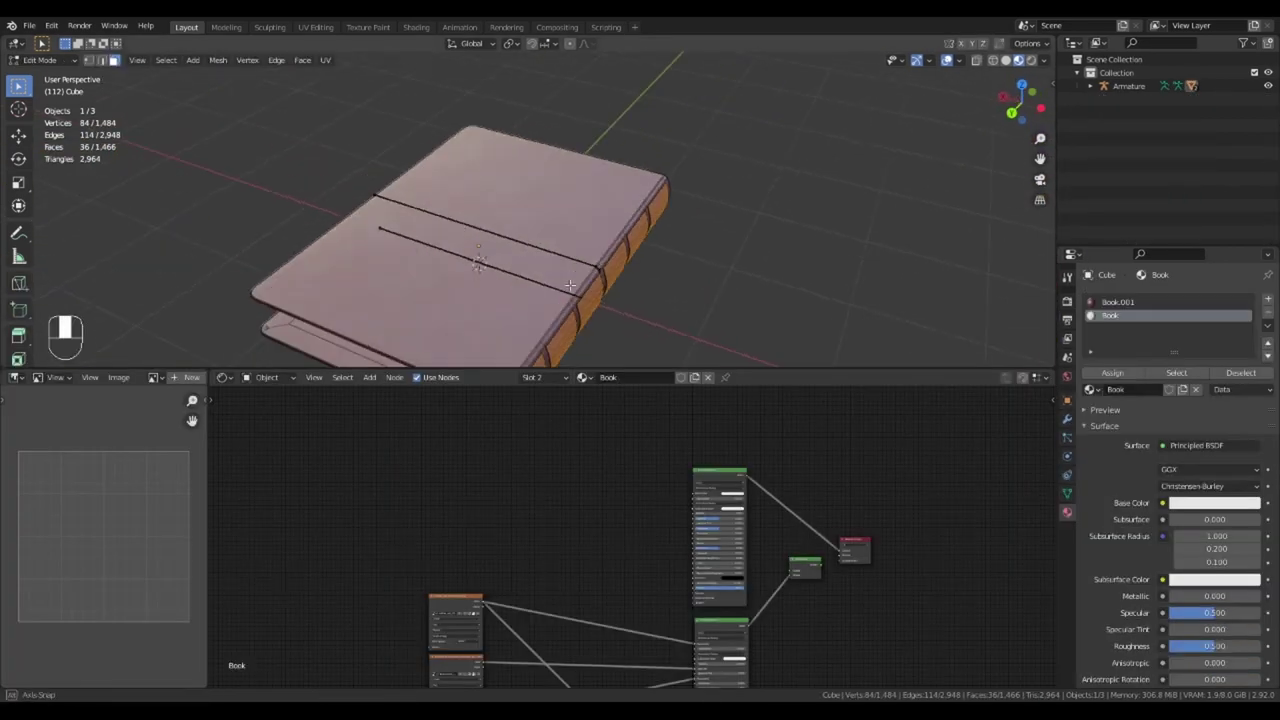
- Assign the existing leather material to the cover's second material slot
middle_drag(570, 286, 482, 230)
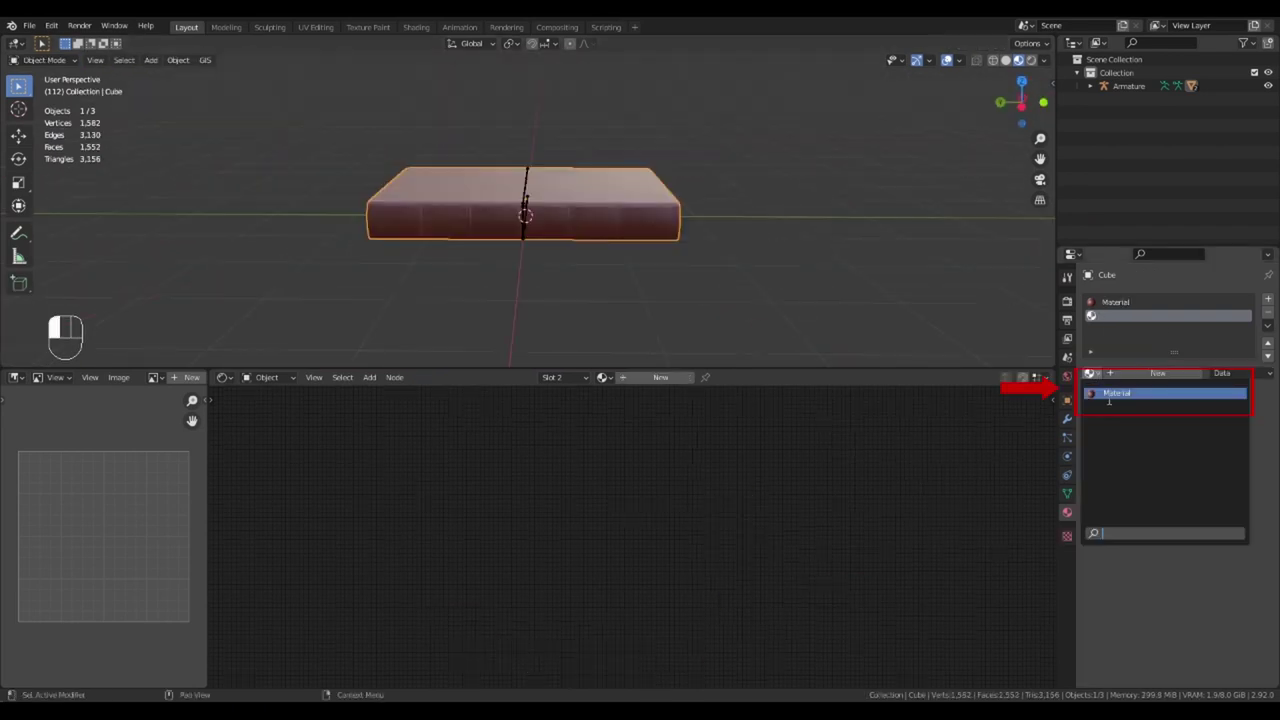
click(1117, 393)
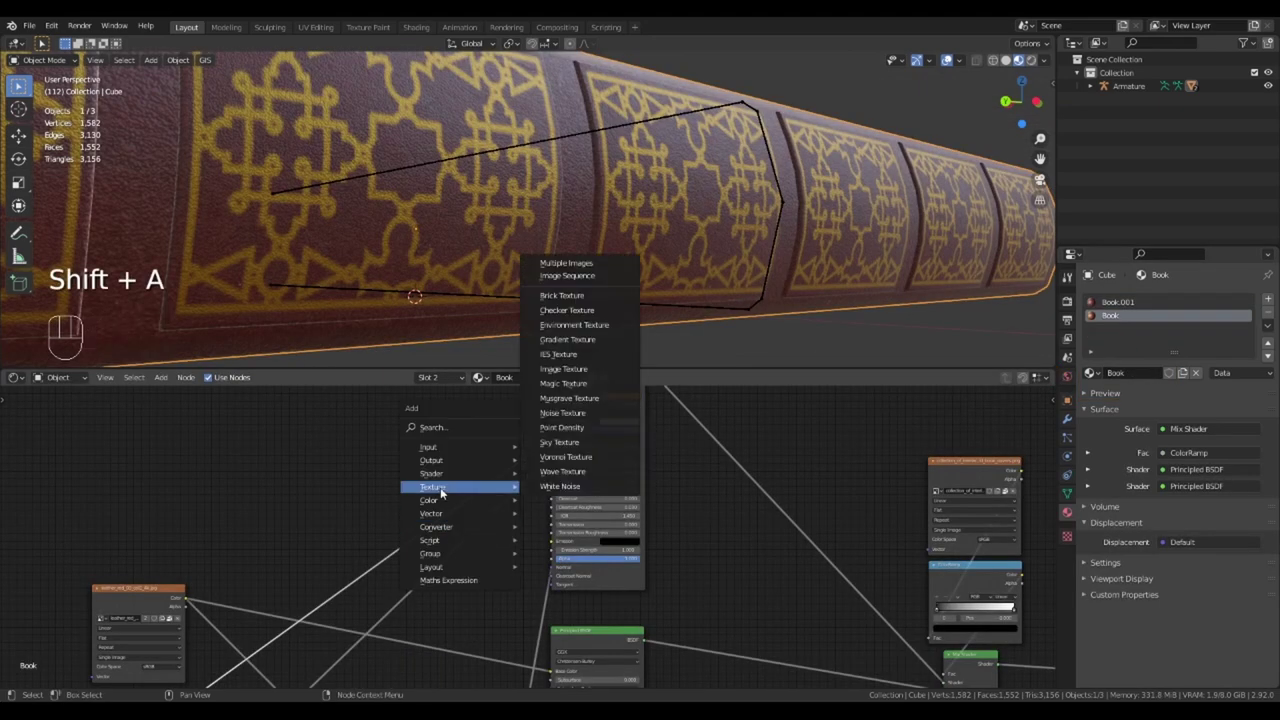
- Insert a ColorRamp node into the link feeding the gold shader's Roughness input
click(571, 300)
click(376, 477)
key(ctrl+z)
key(ctrl+z)
key(ctrl+z)
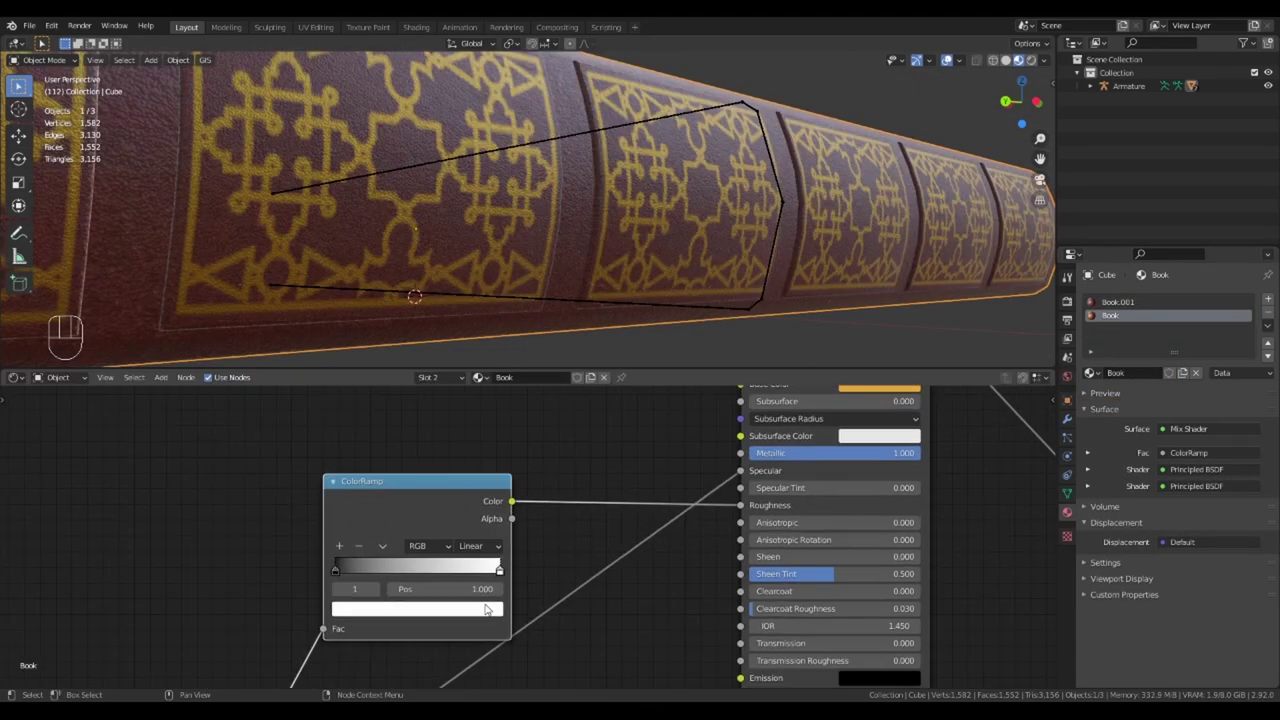
middle_drag(560, 300, 639, 216)
scroll(639, 216, up, 5)
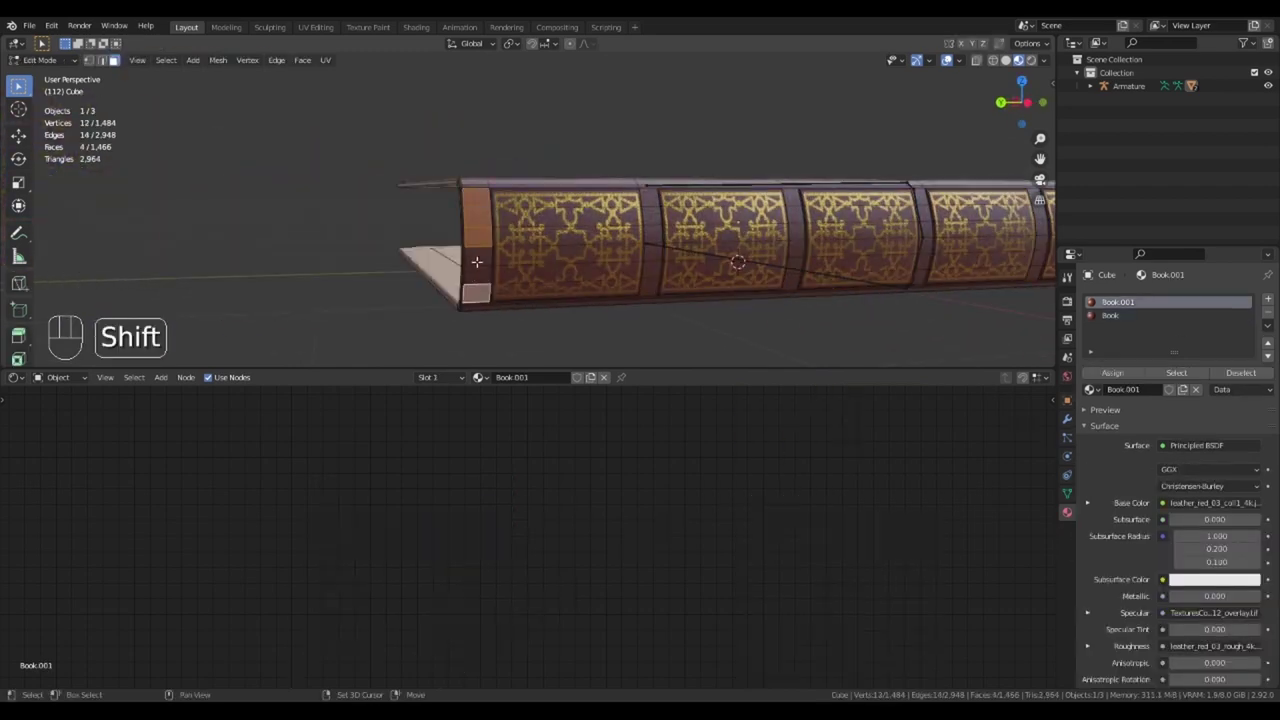
- Select the band faces along the spine and move their UVs away from the pattern image
shift+middle_drag(476, 262, 420, 330)
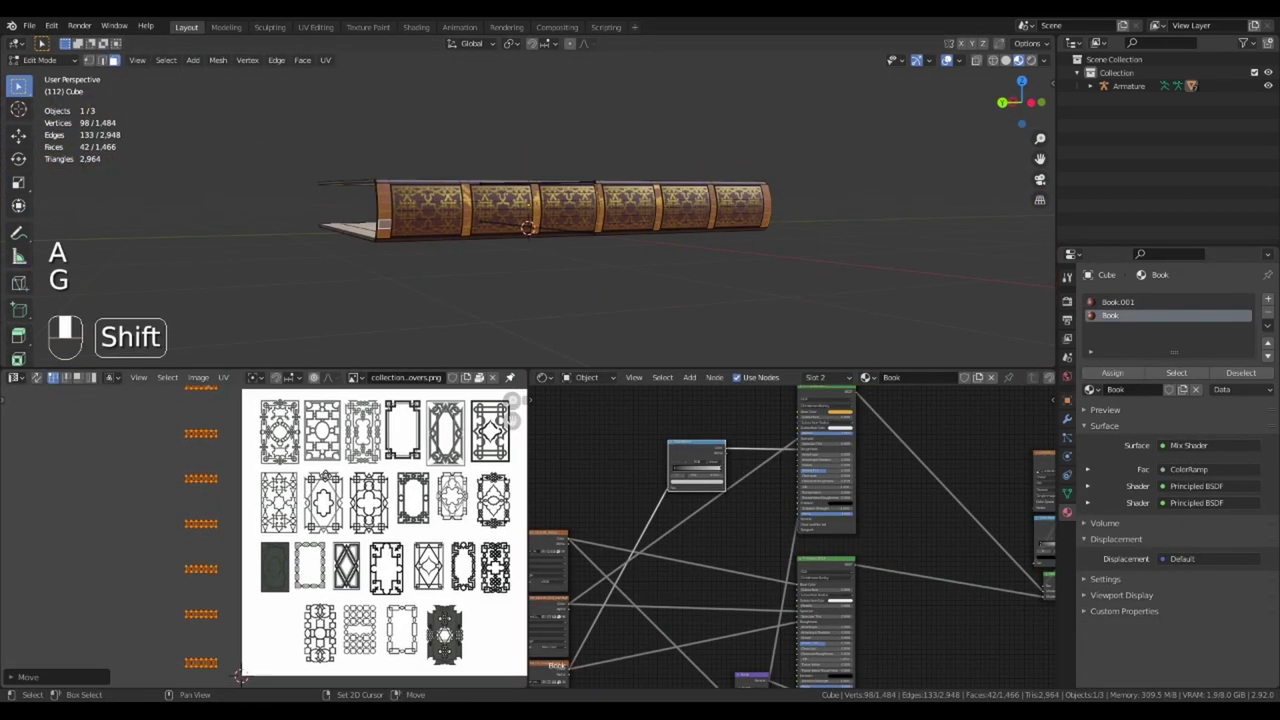
scroll(120, 540, down, 2)
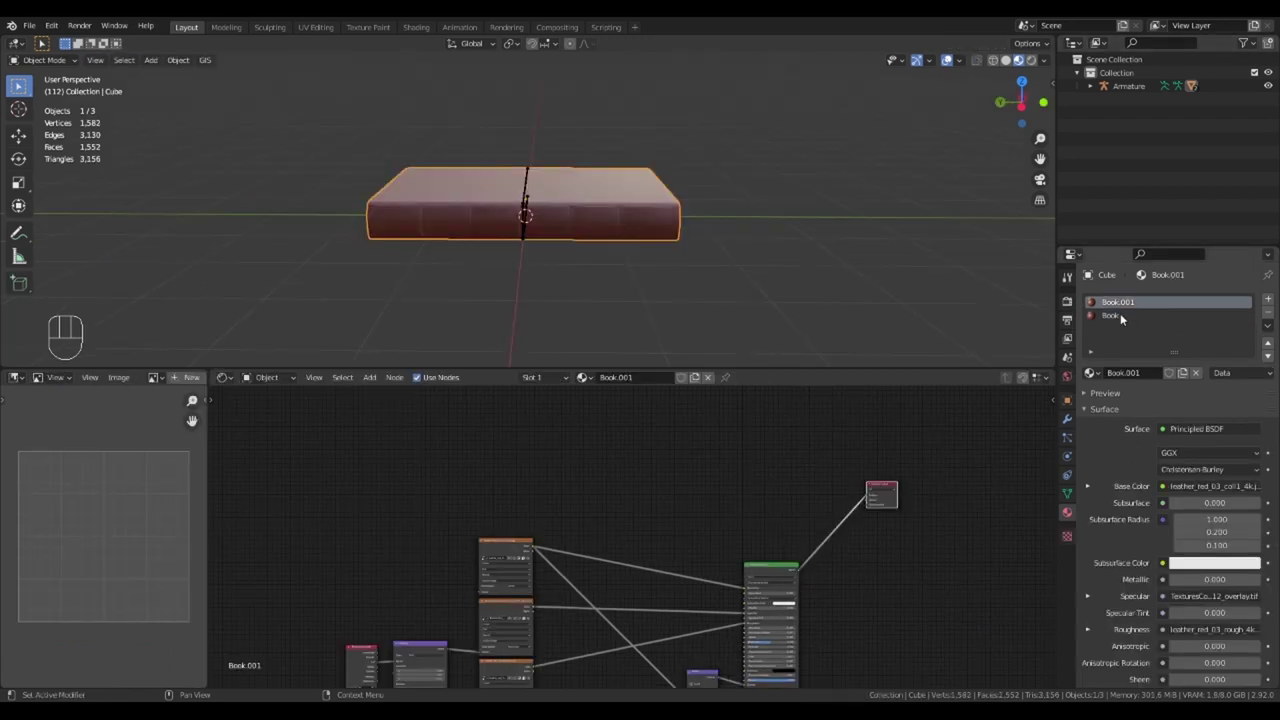
- Add a second Principled shader to the Book material and connect the cover-pattern image texture to its Base Color
click(1118, 313)
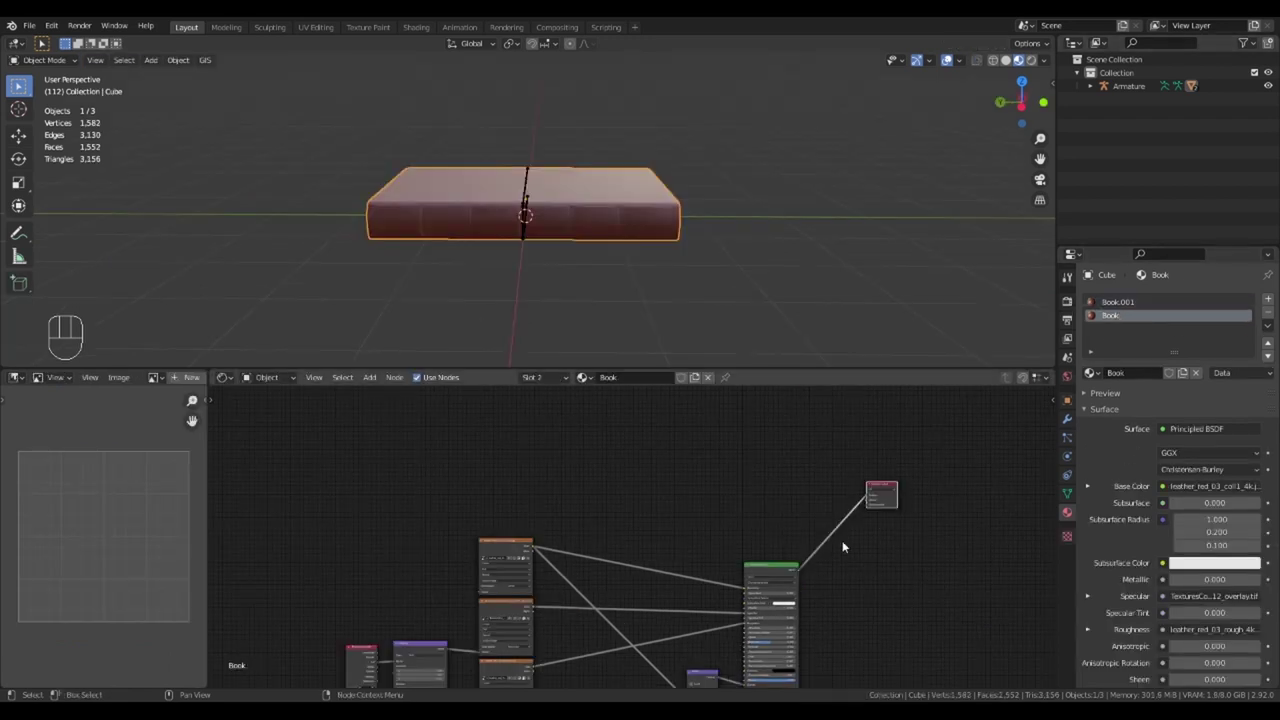
key(shift+d)
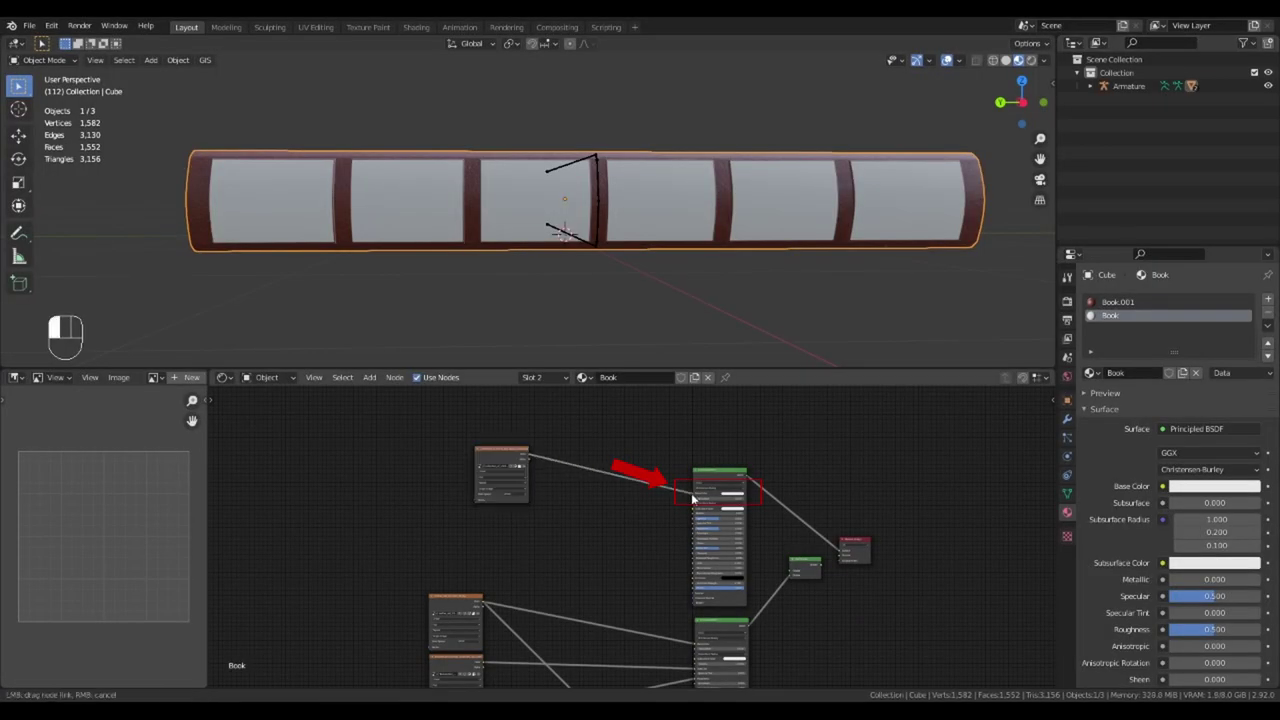
scroll(512, 275, up, 3)
scroll(512, 275, down, 3)
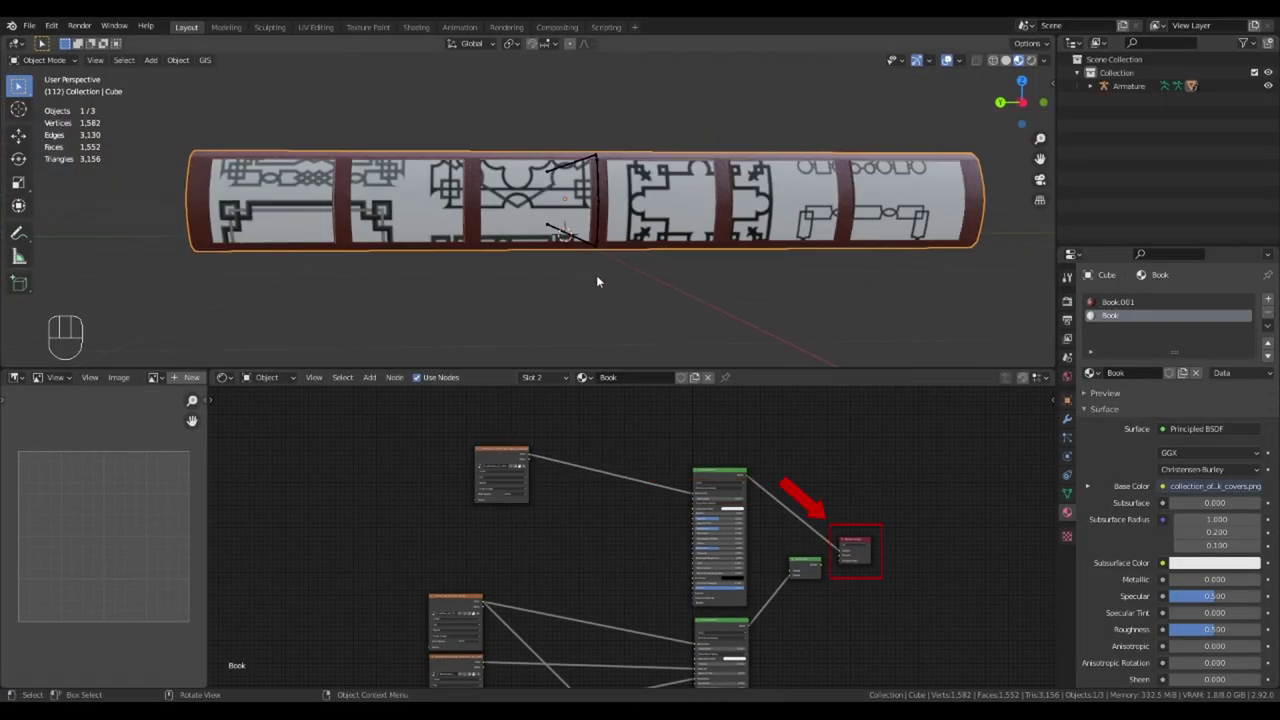
- Widen the image editor area and unwrap the selected spine panel faces
middle_drag(597, 277, 646, 276)
key(Tab)
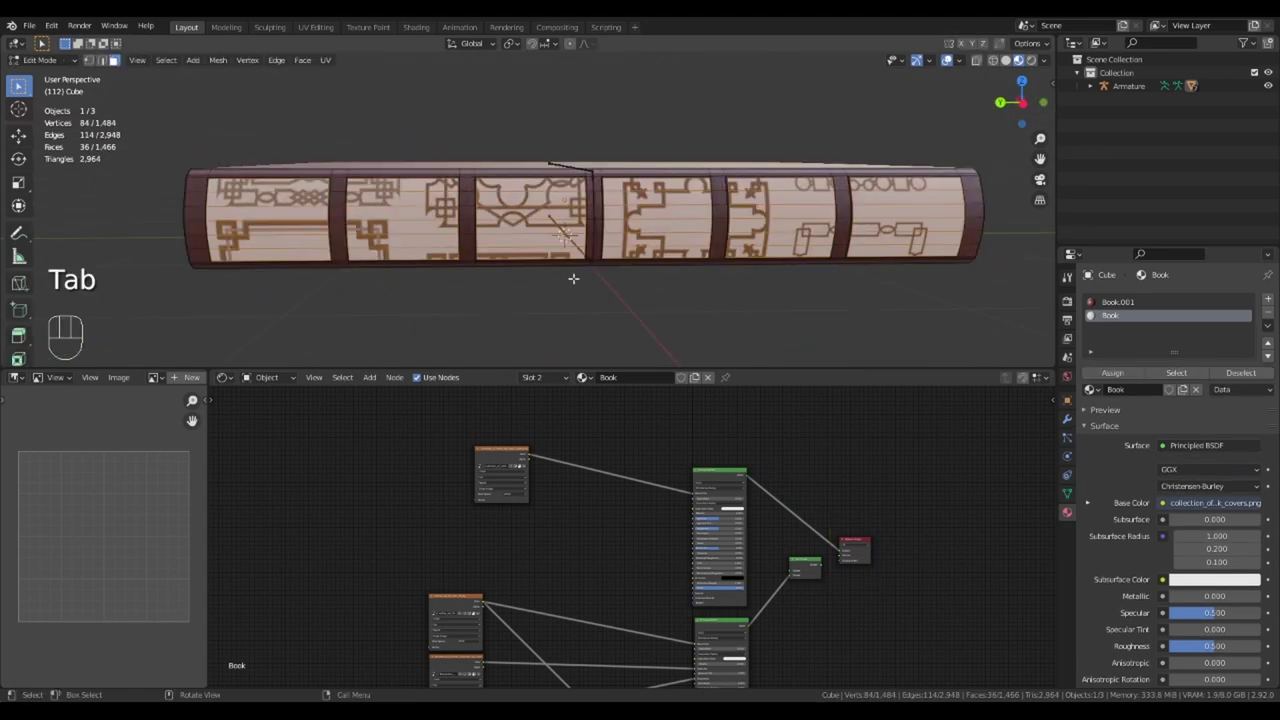
drag(206, 440, 516, 436)
key(u)
click(458, 220)
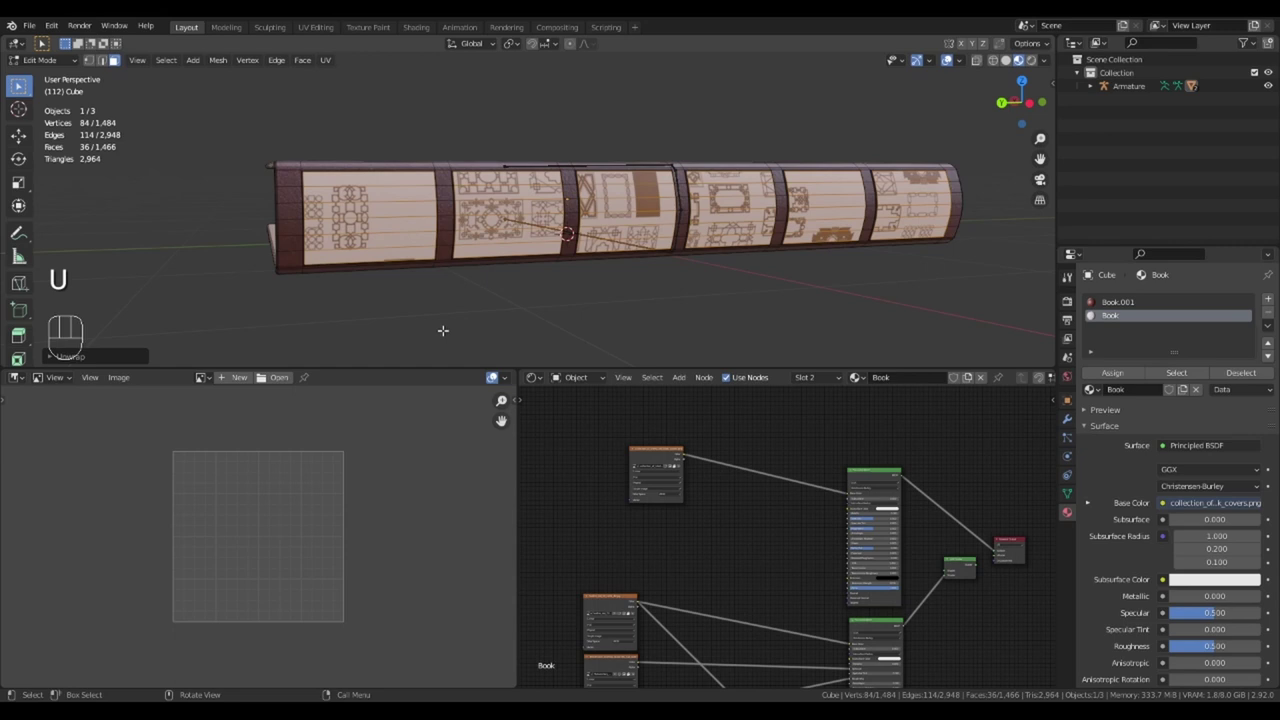
- Show the unwrapped spine panels in the UV Editor and stack the upright UV islands over each other
click(14, 377)
click(60, 440)
key(g)
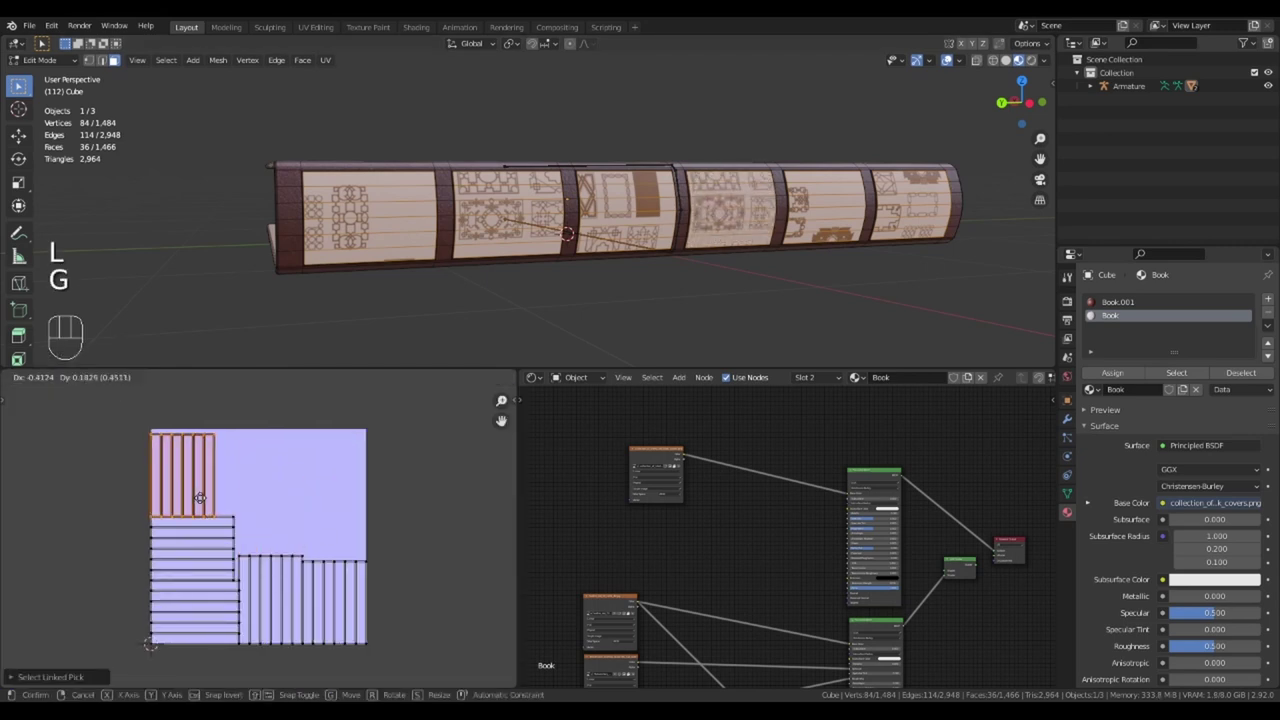
key(l)
key(g)
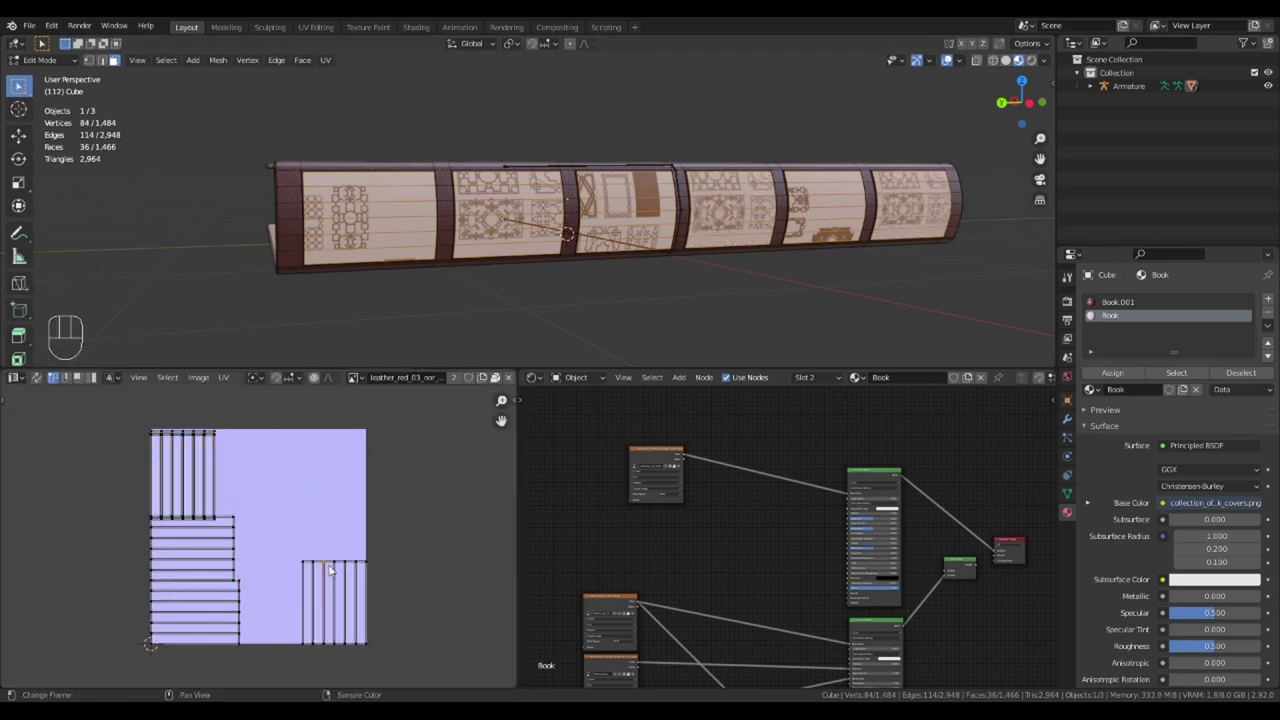
- Rotate the differently oriented panel UV islands by 90 degrees and stack them on the other islands
key(l)
key(g)
key(KP_9)
key(KP_0)
key(KP_Enter)
key(g)
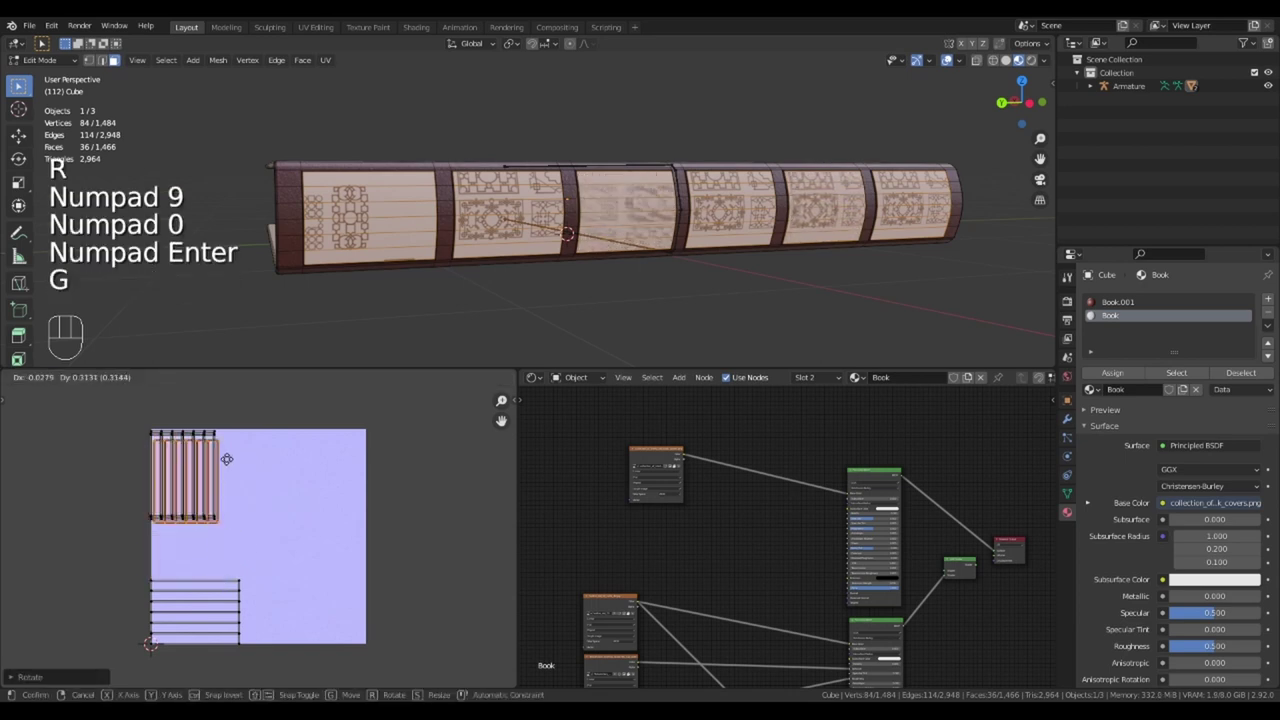
- Straighten the end rows of the stacked panel UVs by scaling their vertices to 0 along Y
middle_drag(282, 494, 380, 510)
scroll(311, 572, up, 4)
drag(385, 515, 386, 516)
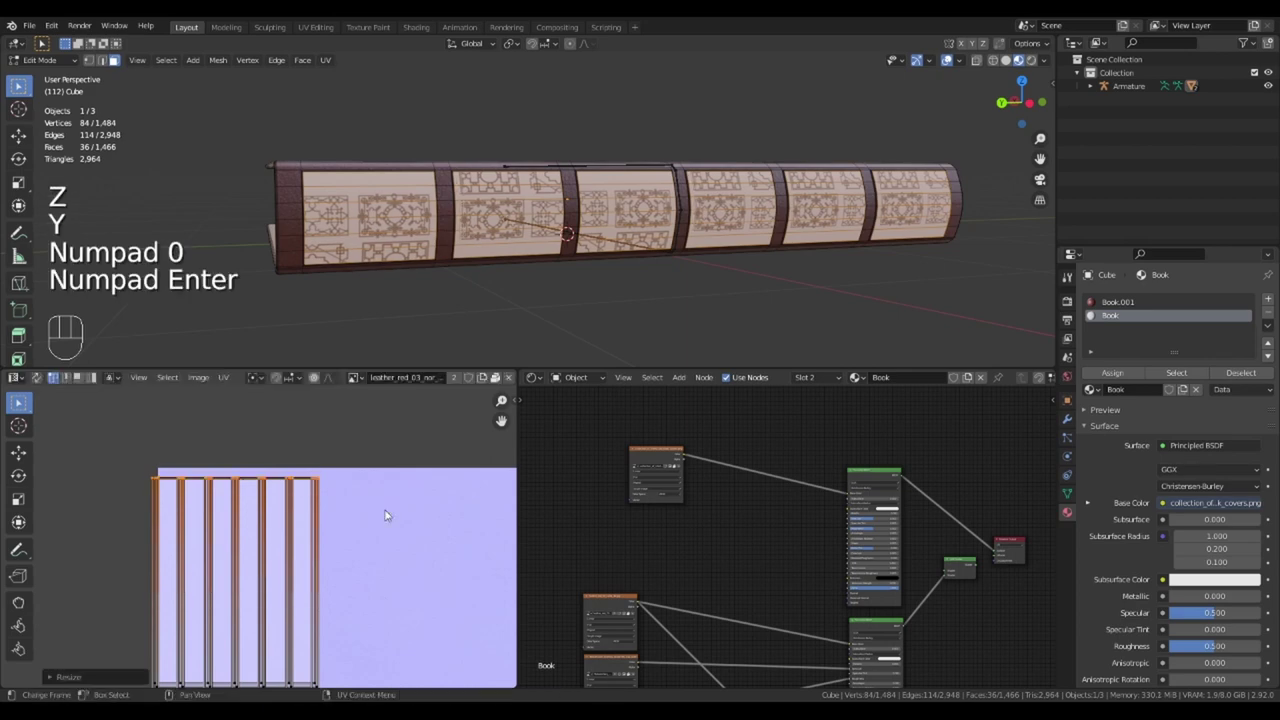
shift+scroll(314, 549, down, 2)
drag(135, 628, 310, 645)
key(s)
key(y)
key(KP_0)
key(KP_Enter)
- Align the vertical edge columns of the stacked panel UVs by scaling each column to 0 along X
drag(292, 415, 380, 663)
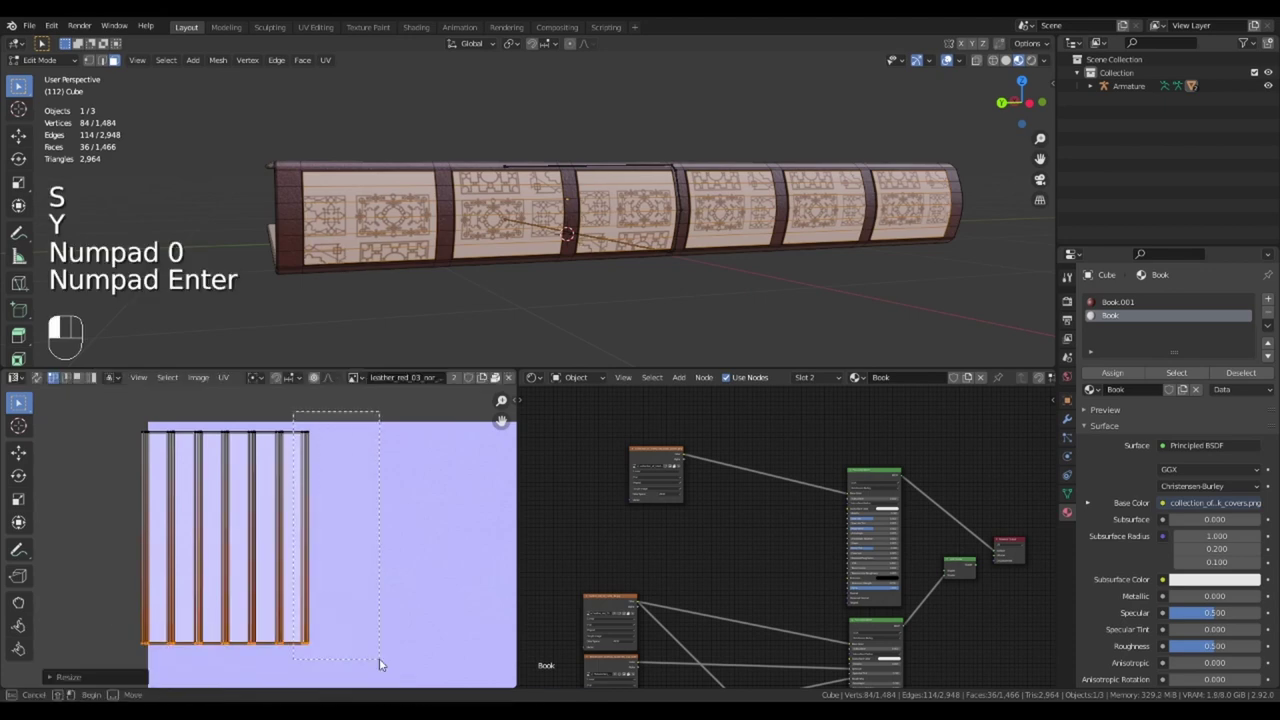
key(s)
key(x)
key(KP_0)
key(KP_Enter)
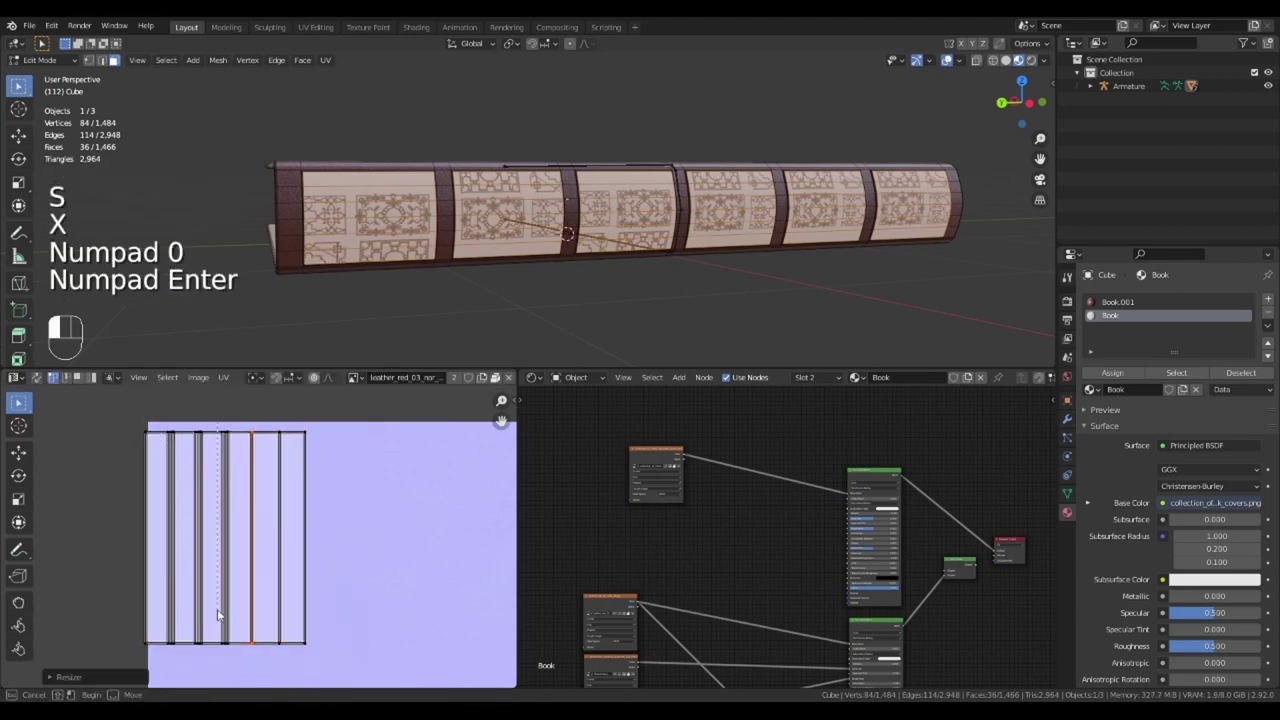
key(s)
- Display the cover-pattern image behind the UVs and move all stacked panel UVs over its ornaments
click(655, 470)
scroll(766, 503, up, 3)
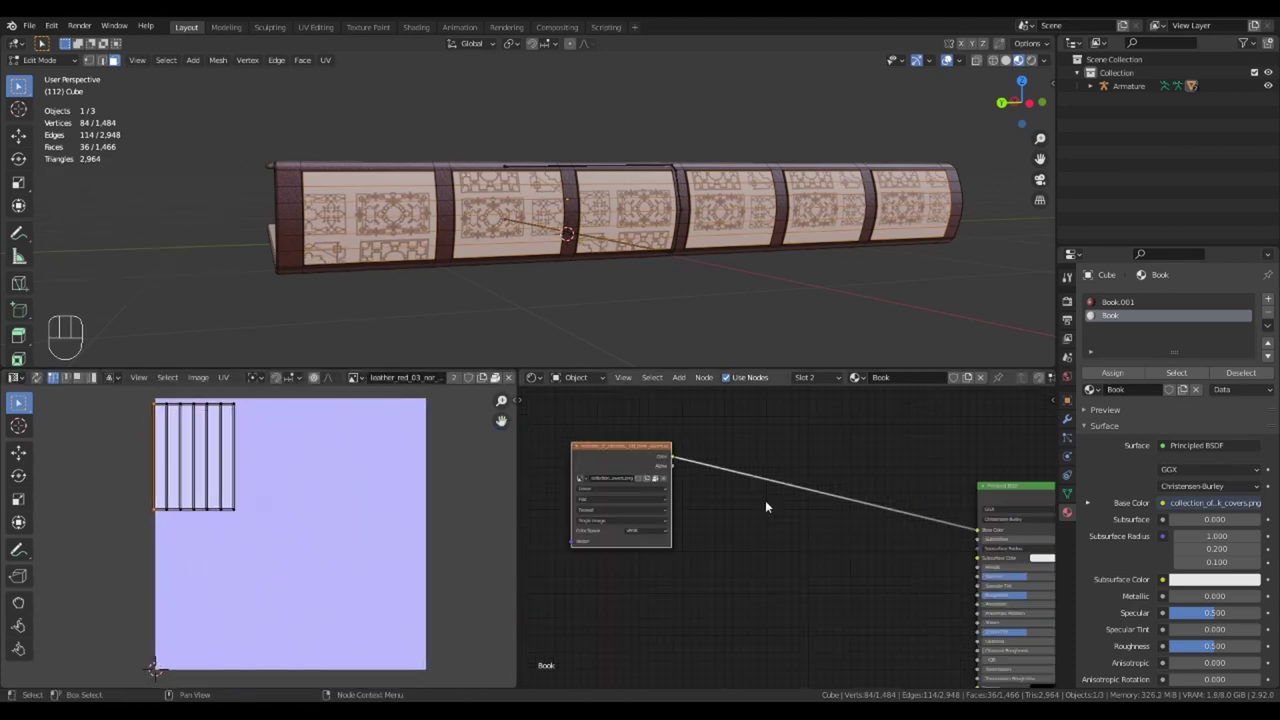
key(a)
drag(333, 496, 213, 496)
middle_drag(213, 497, 356, 500)
key(g)
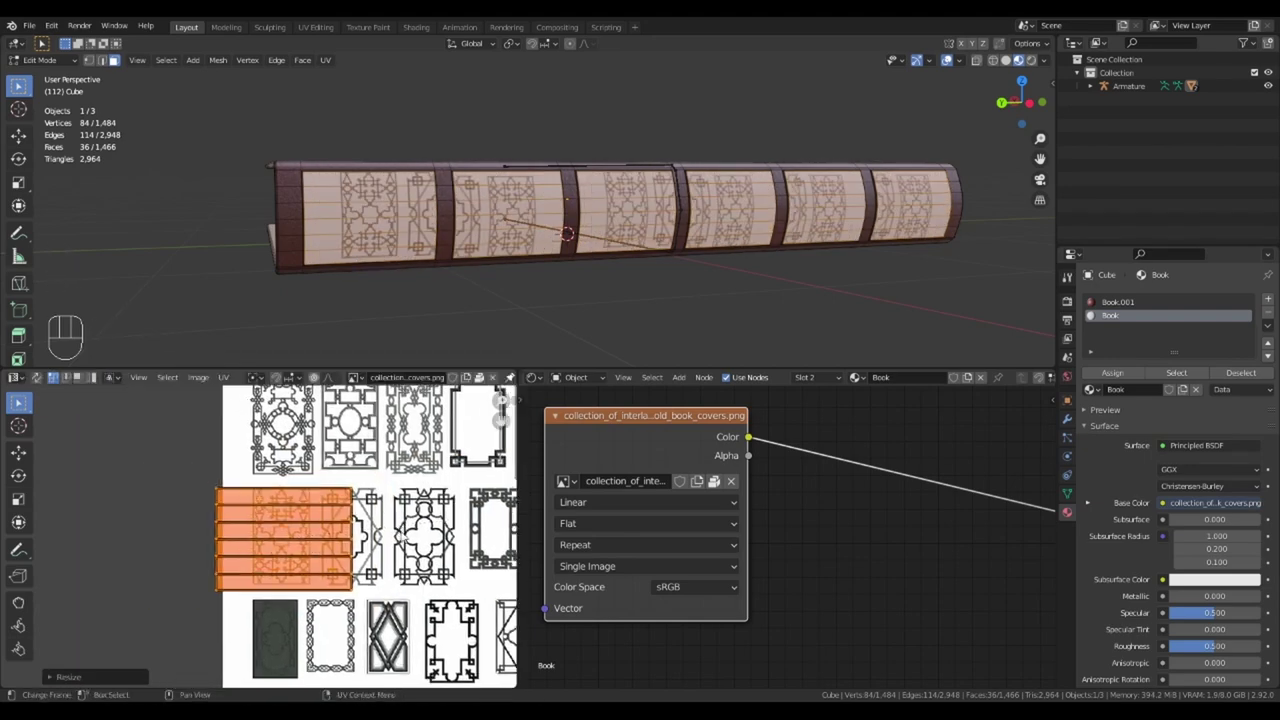
- Position the panel UVs over one ornamental frame and scale them along X to fit its outline
key(x)
key(g)
key(KP_Enter)
scroll(292, 544, up, 4)
key(s)
key(x)
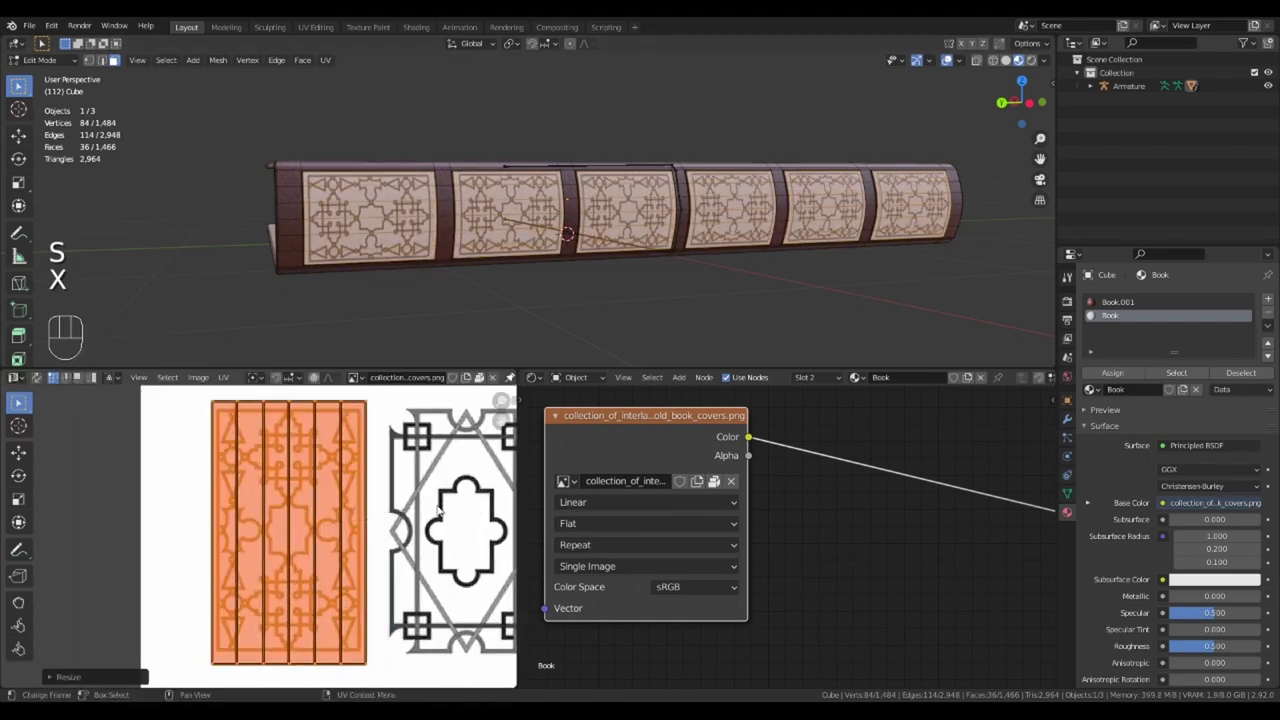
key(KP_Enter)
key(s)
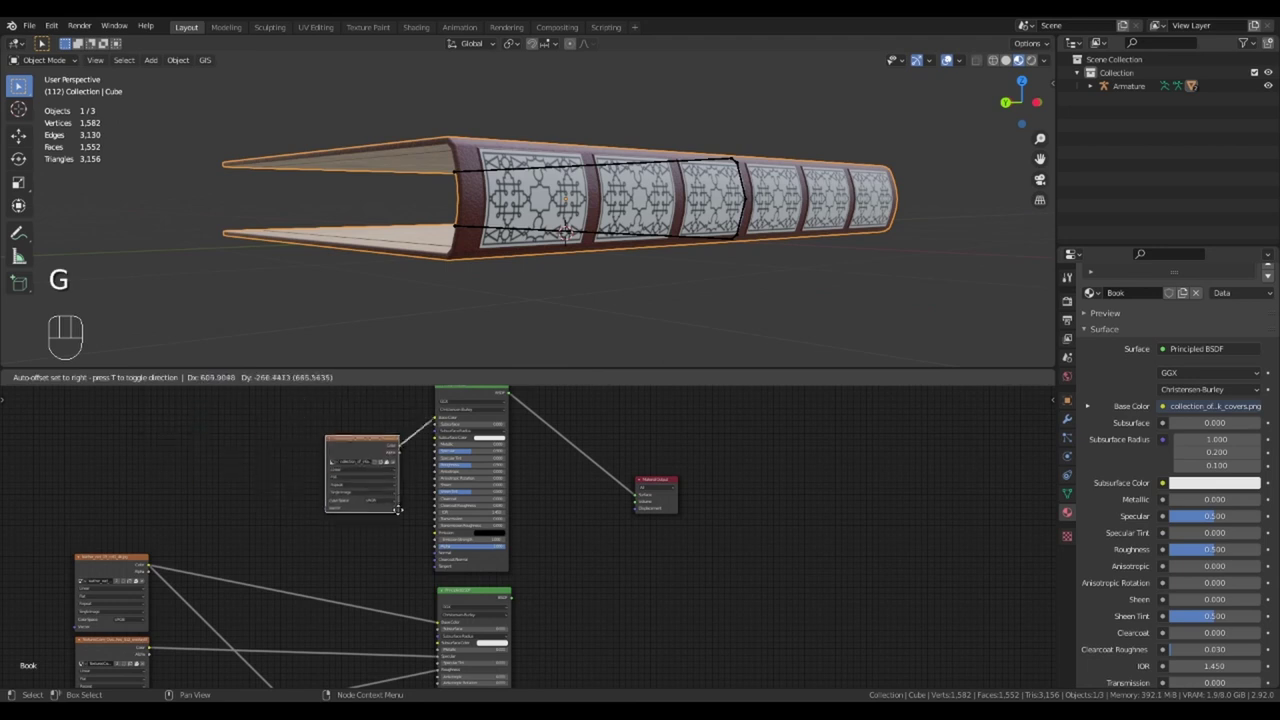
- Disconnect the cover-pattern image texture from the Principled shader's Base Color and place the node beyond the shader
scroll(536, 540, up, 2)
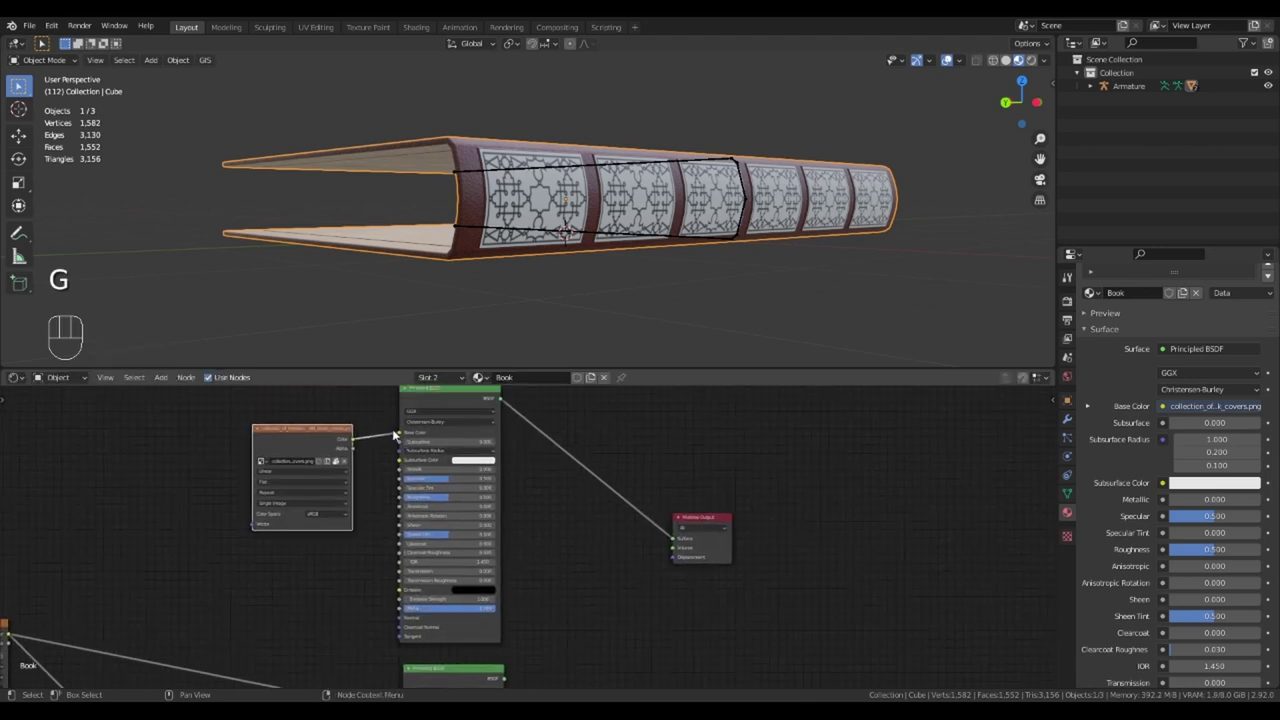
drag(400, 437, 372, 454)
drag(300, 428, 627, 357)
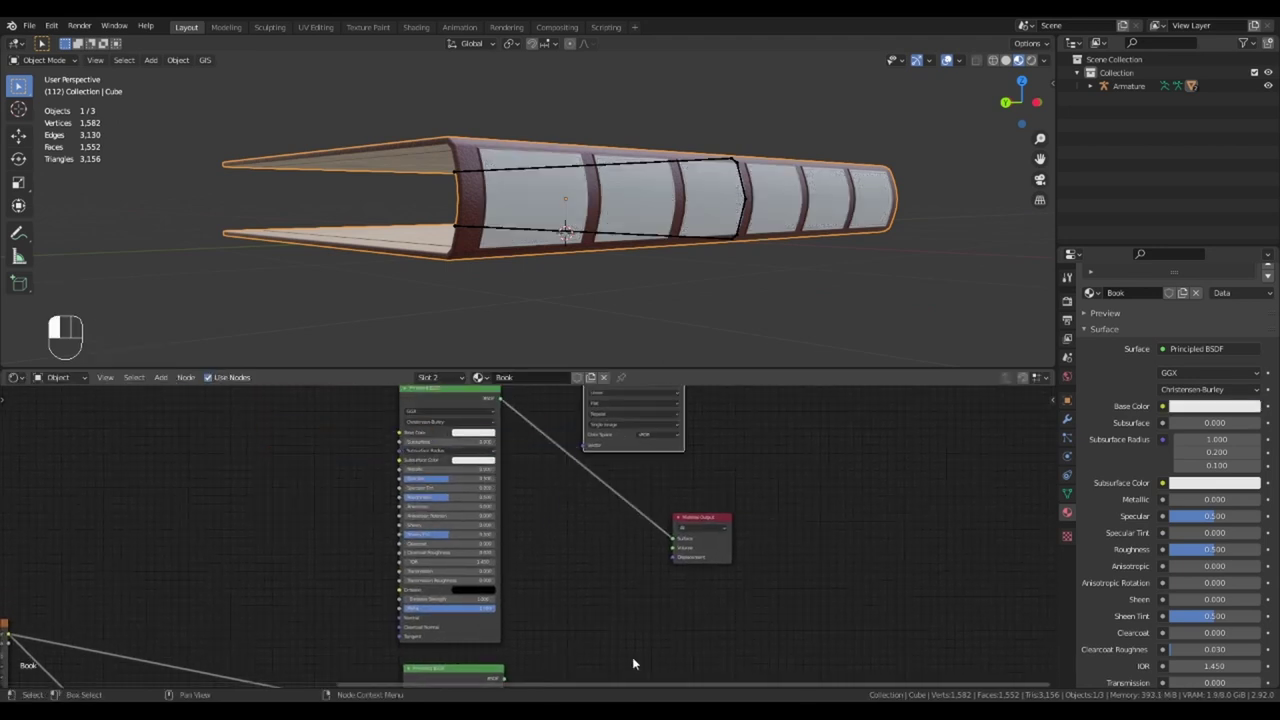
- Insert a Mix Shader before the Material Output and connect the leather Principled shader to its second shader input
scroll(534, 526, down, 2)
scroll(534, 526, up, 1)
key(shift+a)
click(623, 420)
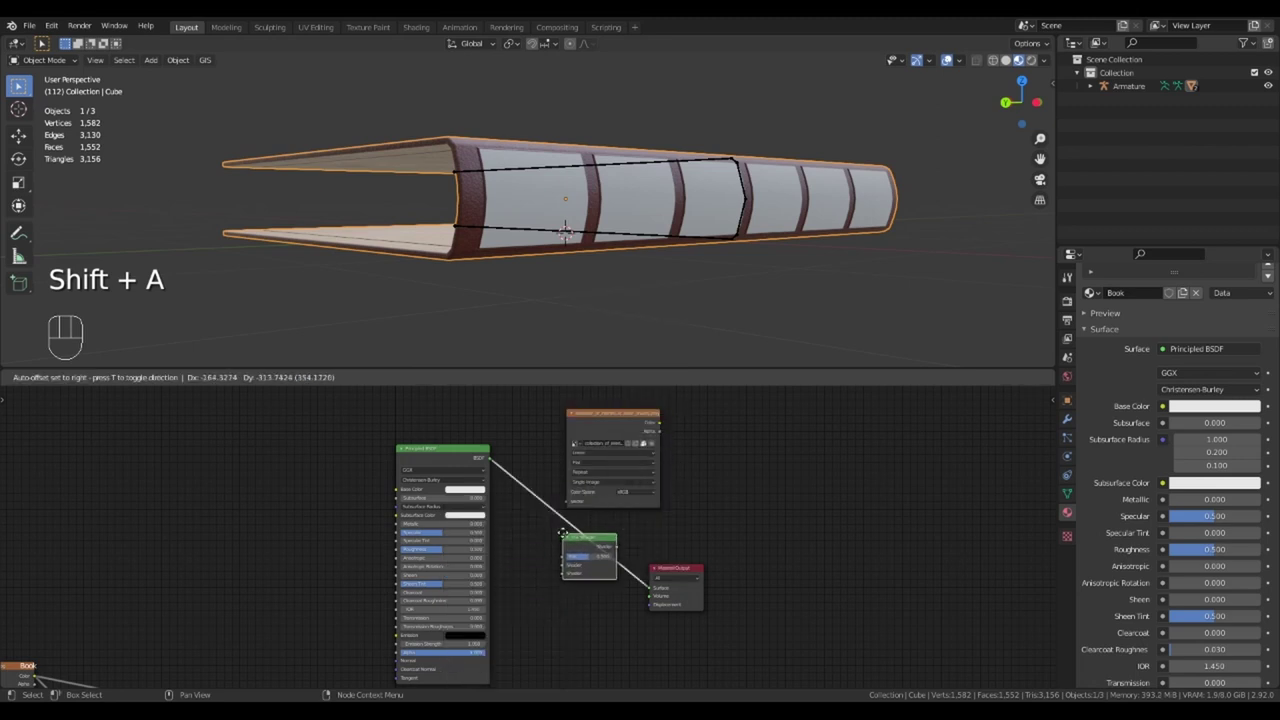
click(563, 533)
scroll(542, 585, down, 2)
drag(509, 636, 562, 531)
- Give the new Principled shader a golden-yellow Base Color and set Metallic to 1.000
scroll(478, 405, up, 2)
click(500, 519)
click(500, 428)
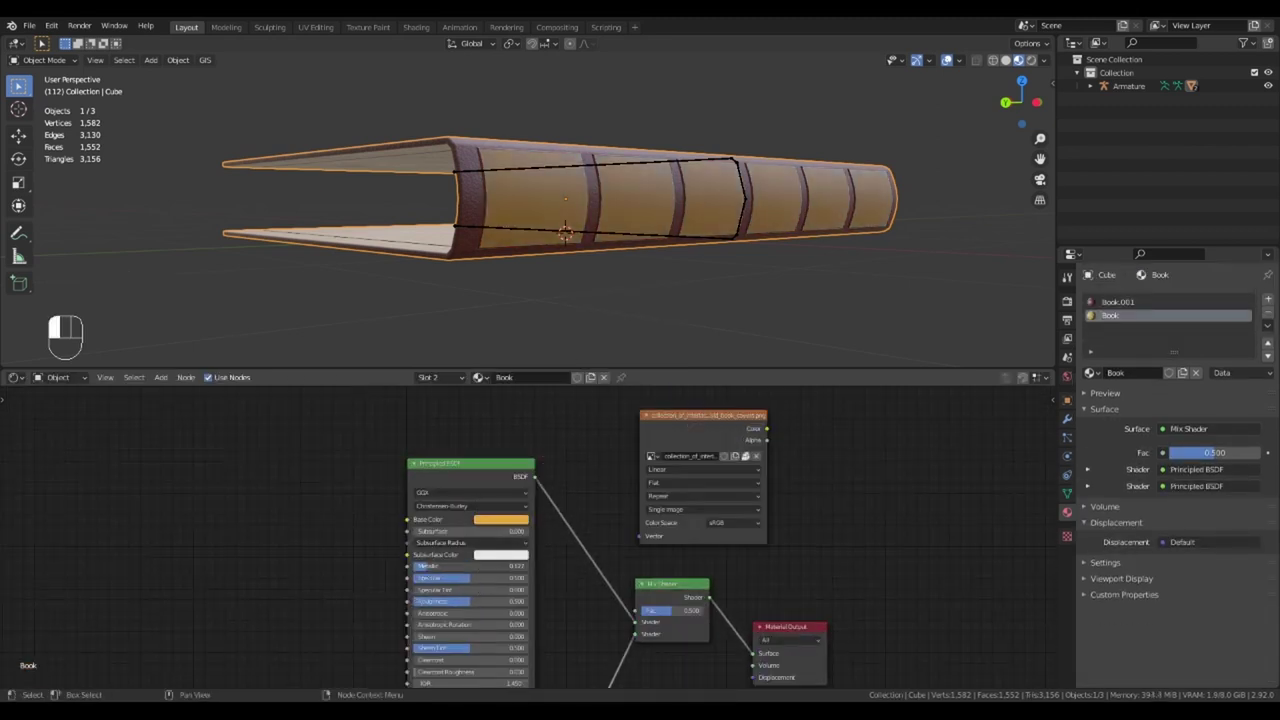
drag(440, 566, 528, 566)
- Drive the Mix Shader's Fac with the cover-pattern image and insert a ColorRamp node between them
middle_drag(707, 283, 572, 612)
scroll(563, 487, down, 2)
drag(595, 482, 596, 484)
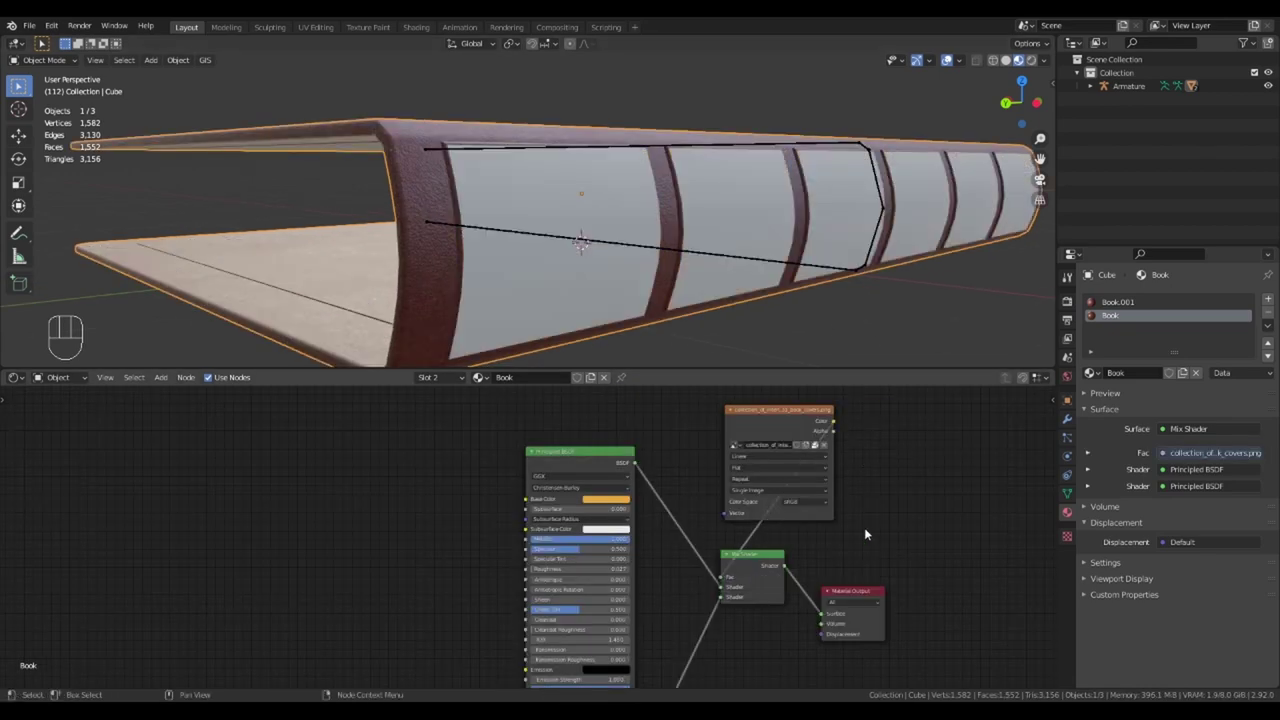
scroll(864, 534, down, 1)
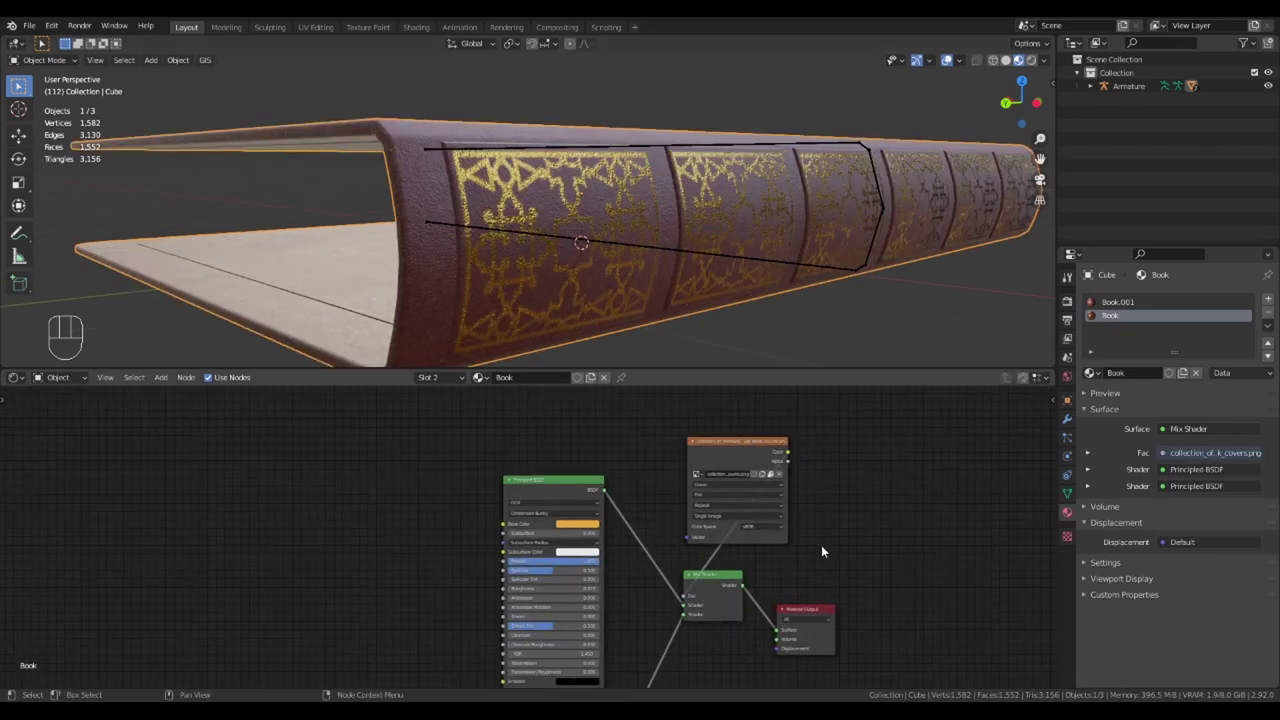
scroll(758, 265, down, 5)
middle_drag(758, 265, 760, 320)
key(shift+a)
mouse_move(571, 463)
click(640, 491)
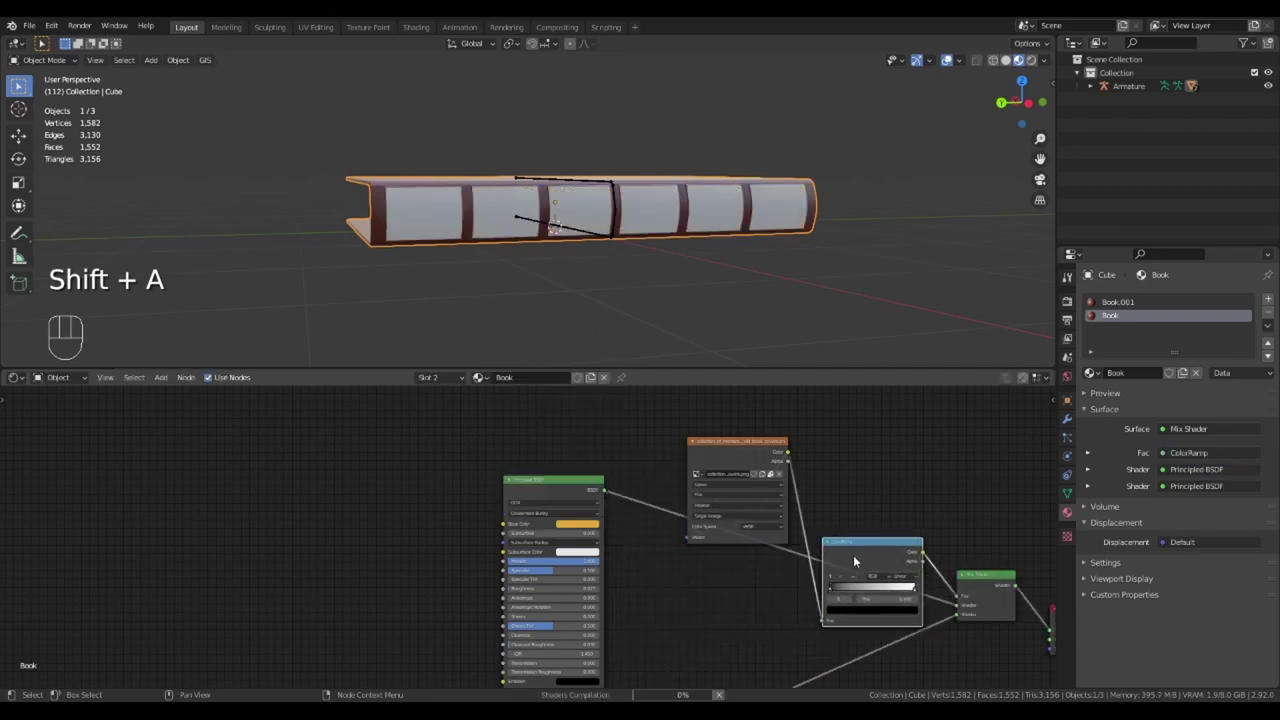
- Straighten the spine band UVs into a regular strip by scaling rows to 0 on Y and columns to 0 on X
key(s)
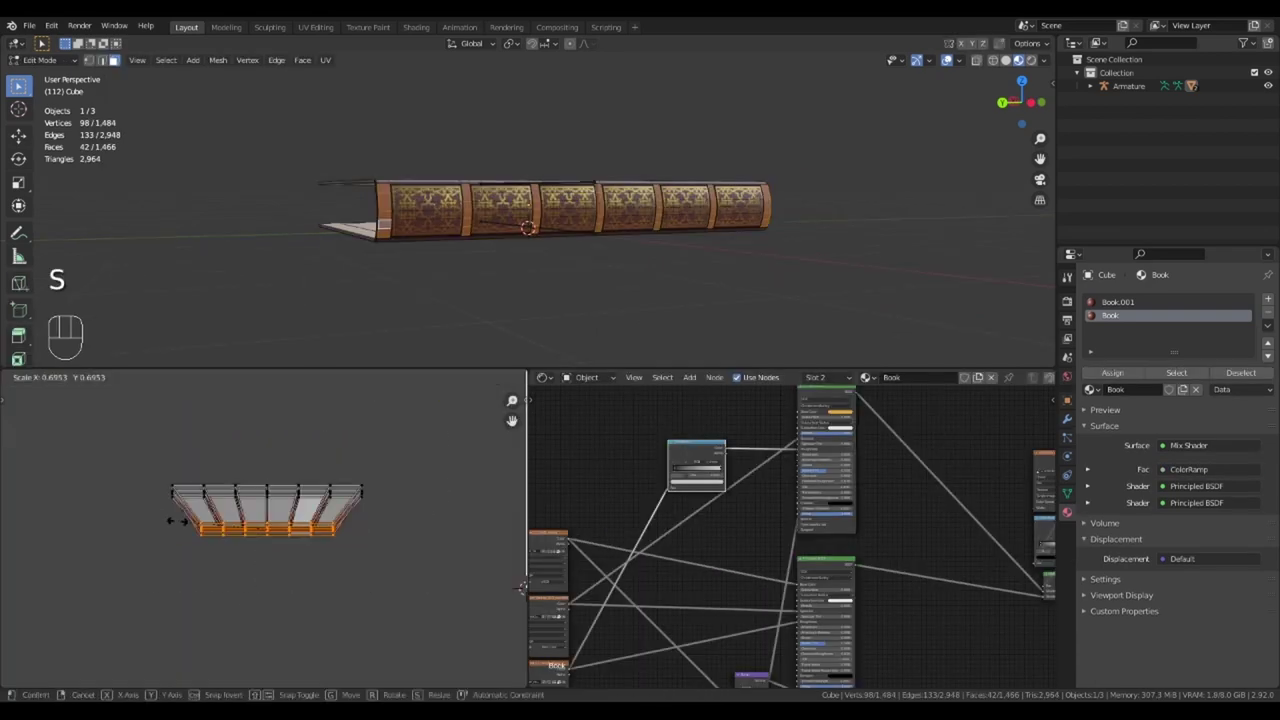
key(y)
key(KP_0)
key(KP_Enter)
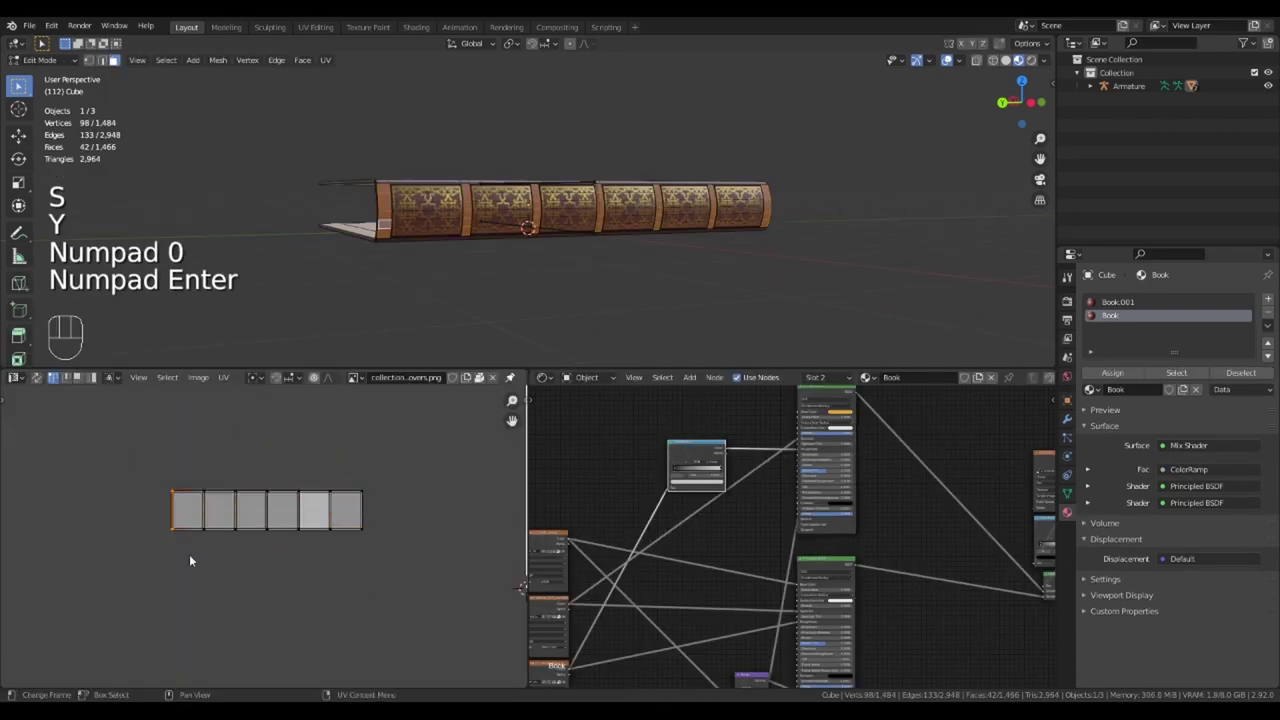
scroll(250, 520, up, 2)
key(s)
key(x)
key(KP_0)
key(KP_Enter)
- Move all spine band UVs onto the cover-pattern image and scale them to fit over an ornament
scroll(388, 607, down, 3)
key(a)
key(g)
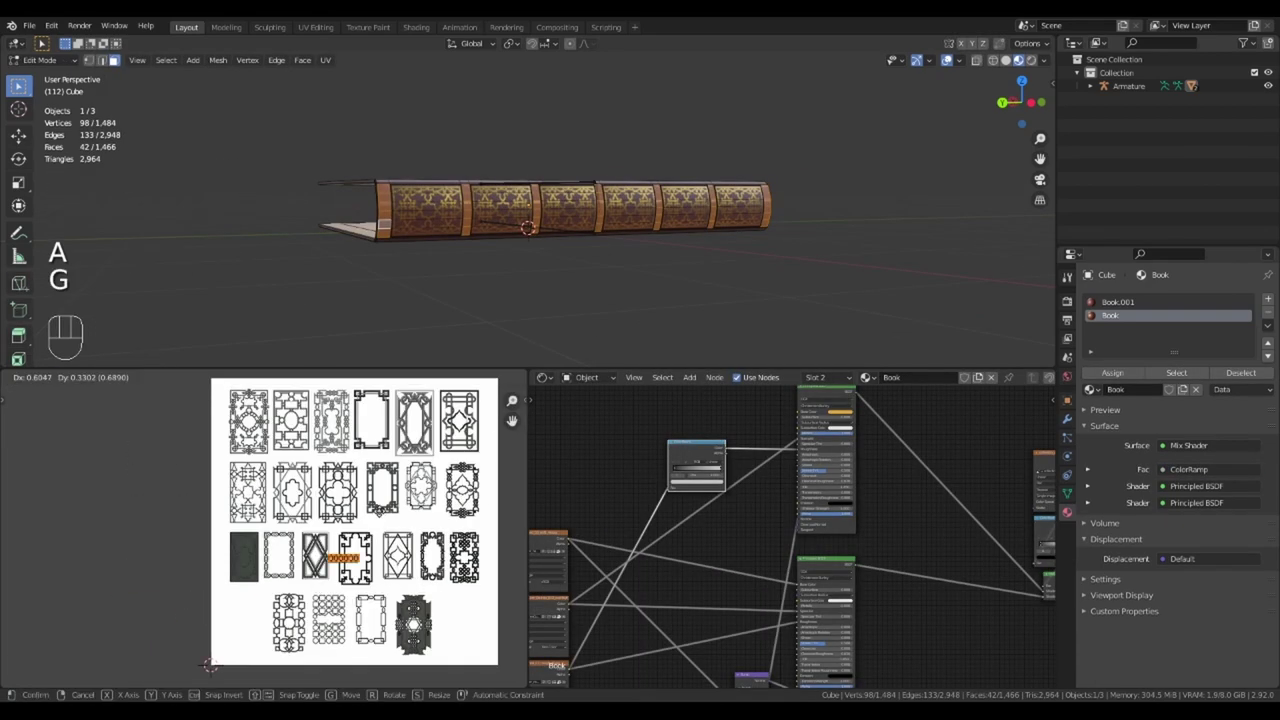
scroll(560, 220, up, 5)
key(s)
key(g)
scroll(402, 509, up, 3)
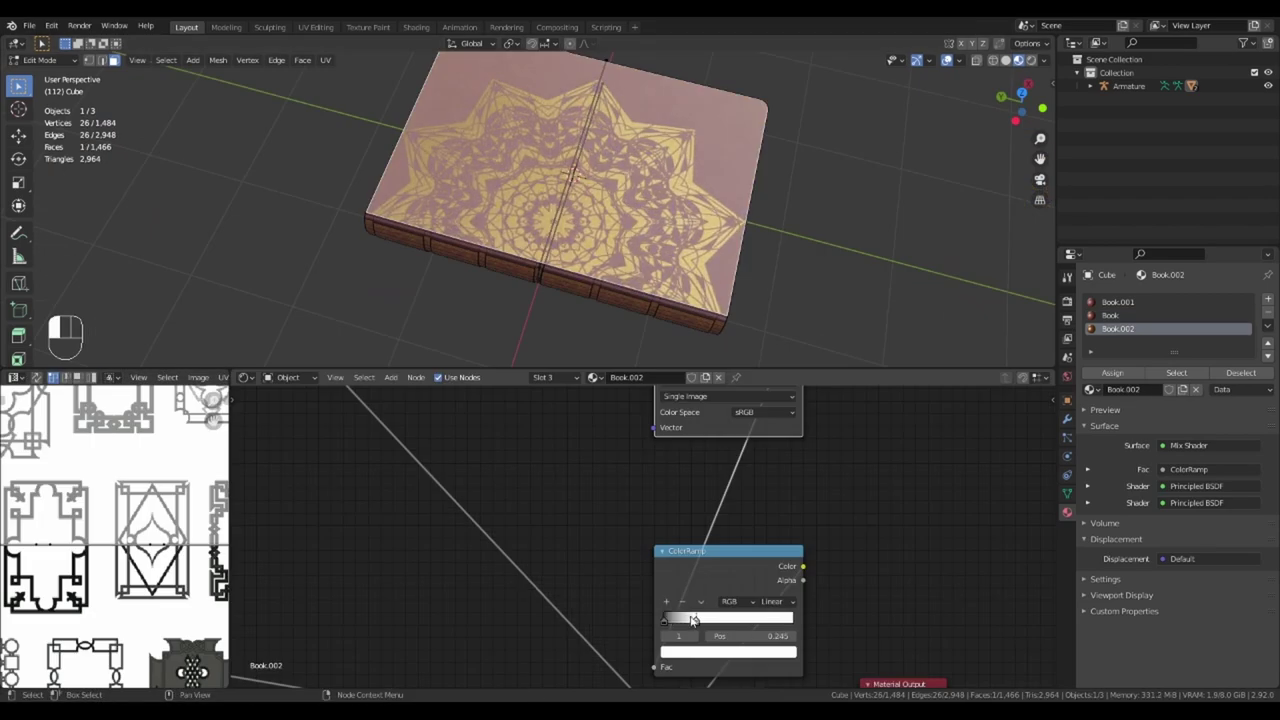
- Rotate the cover face's UVs in top view and scale them to fit the mandala pattern on the cover
key(KP_7)
key(KP_0)
key(KP_Enter)
key(s)
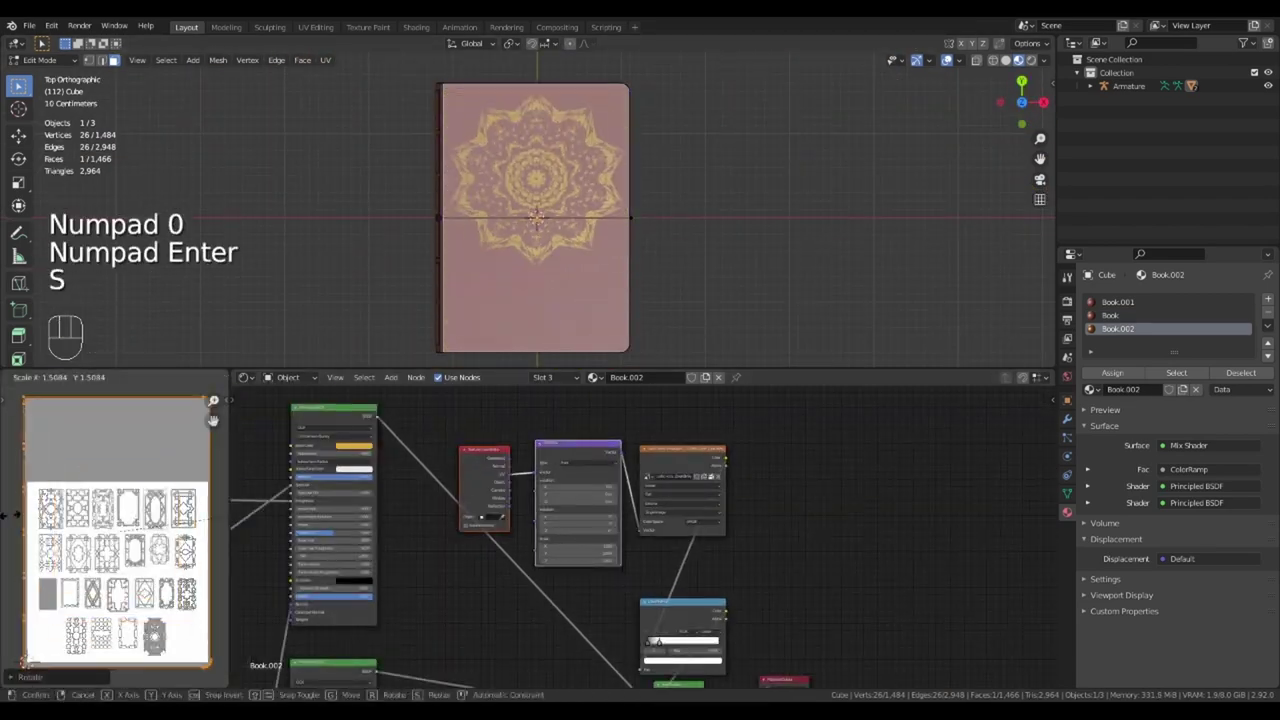
key(y)
- Rotate the Spine_01 bone about the global Y axis in front view to open the cover
key(y)
key(KP_1)
key(r)
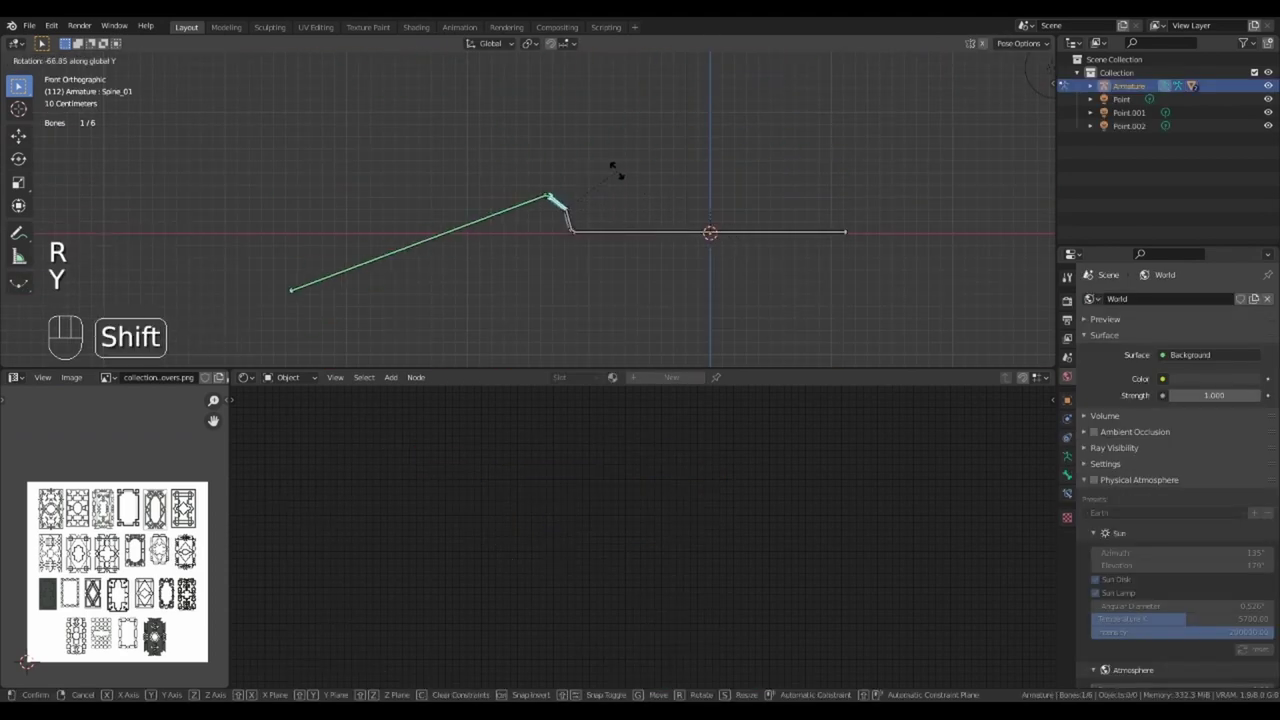
- Select the book's inner lining faces and give them a new Paper_01 material in an added slot
key(Tab)
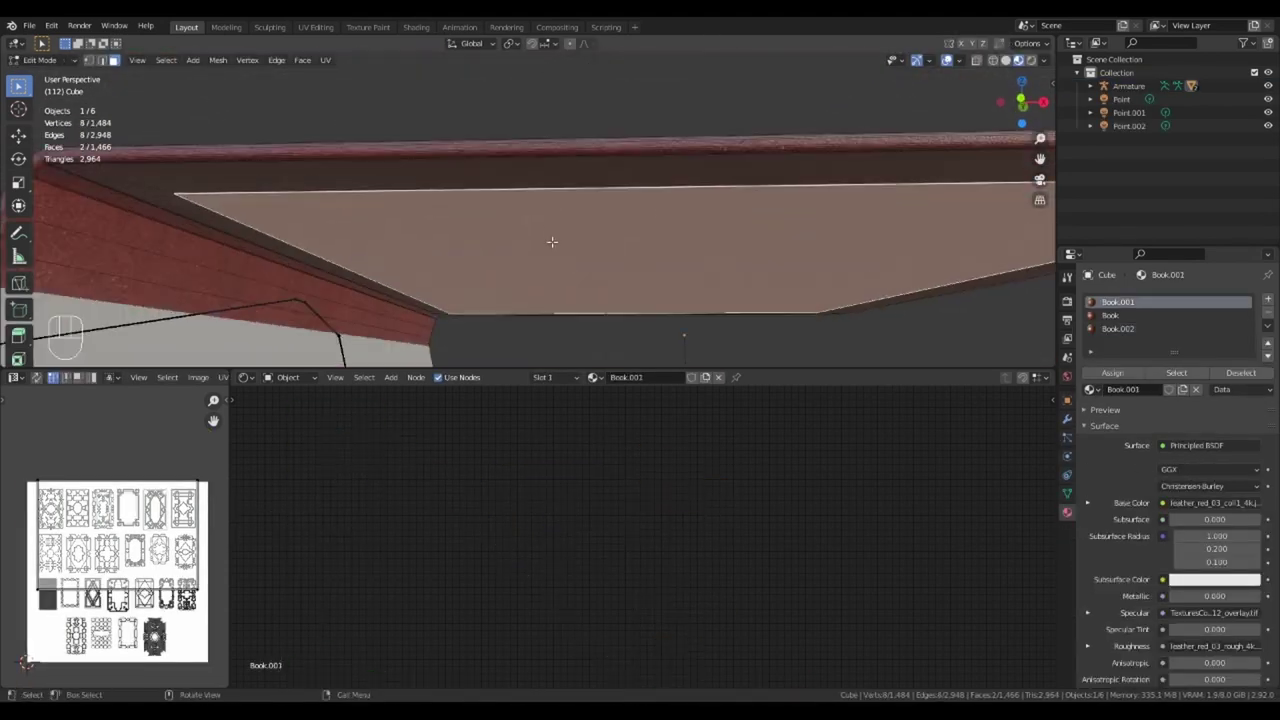
shift+middle_drag(552, 241, 790, 262)
alt+shift+click(800, 218)
scroll(780, 220, down, 3)
click(1268, 298)
click(1110, 390)
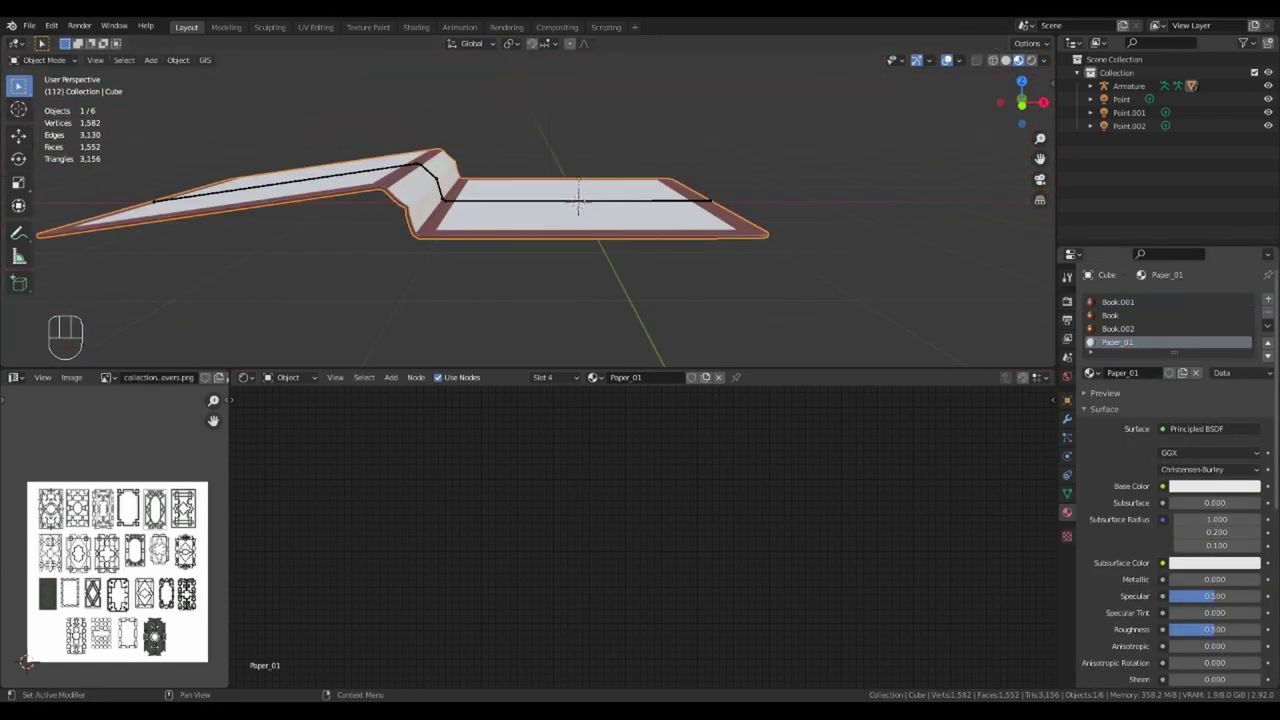
- Connect the old book page image texture to the Paper_01 shader's Base Color
scroll(491, 511, up, 3)
drag(545, 524, 657, 522)
drag(657, 522, 687, 520)
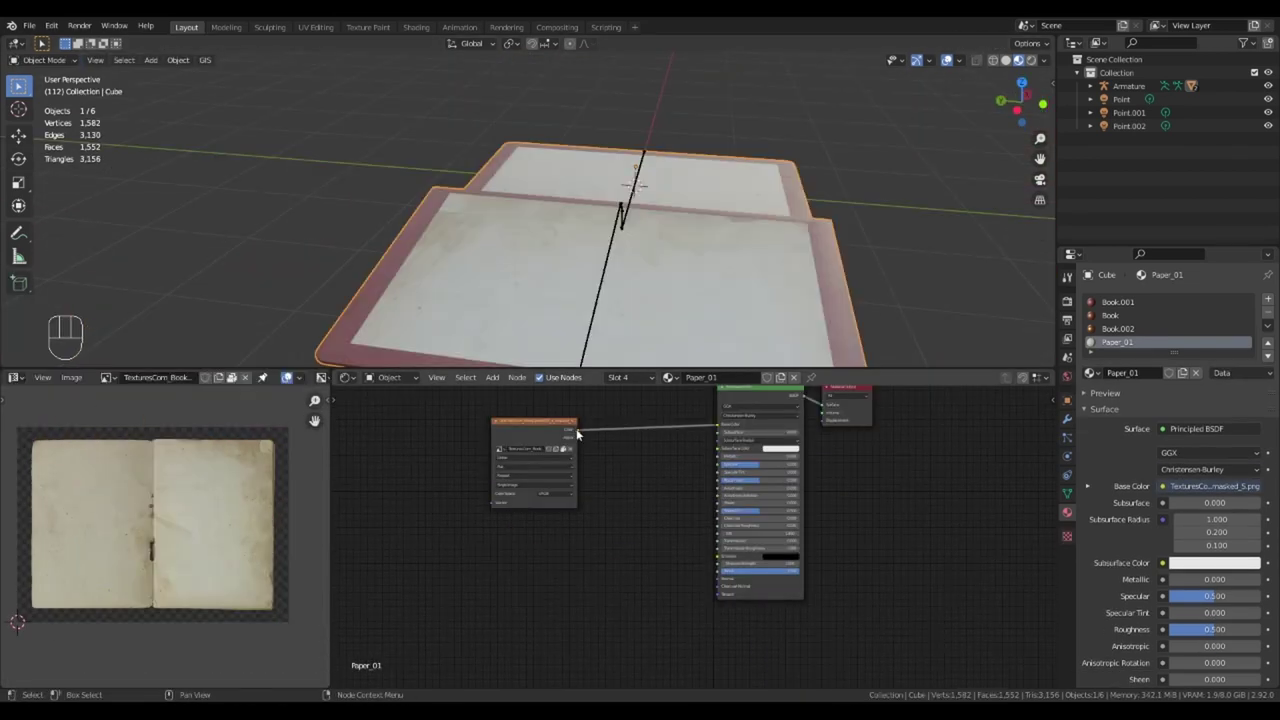
- Feed the page texture through a new ColorRamp into the paper shader's Roughness and lighten the ramp's black stop to grey
drag(718, 476, 718, 478)
middle_drag(690, 320, 560, 250)
key(shift+a)
click(706, 400)
click(657, 519)
scroll(657, 519, up, 2)
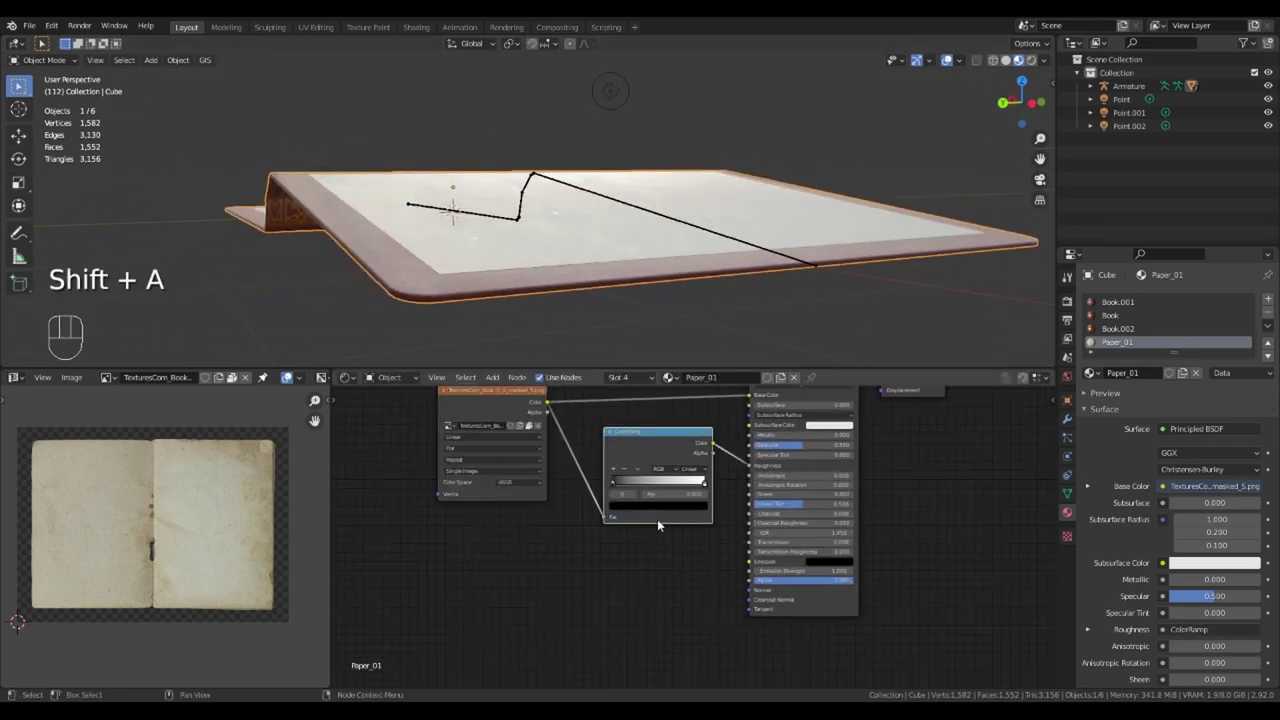
drag(688, 440, 687, 419)
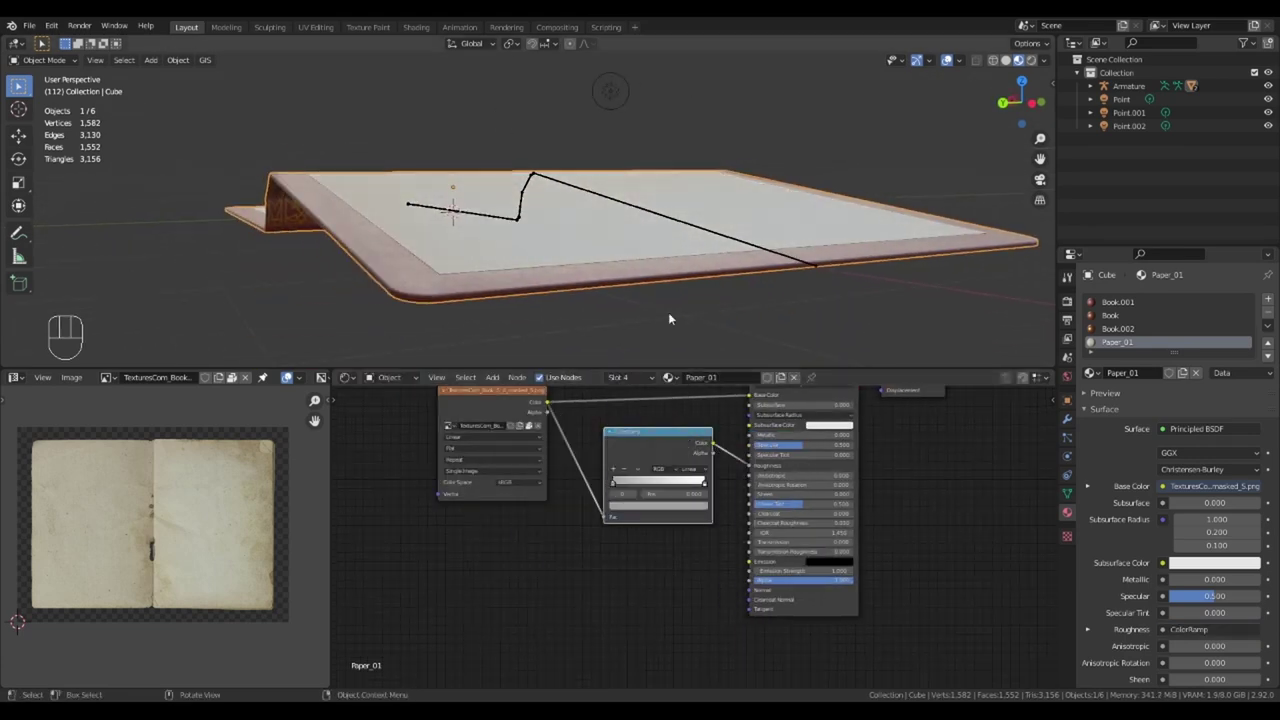
- Add a Bump node from the page texture's Color to the paper shader's Normal and adjust its Strength
middle_drag(668, 312, 725, 240)
drag(512, 425, 447, 425)
key(shift+a)
mouse_move(457, 521)
click(594, 523)
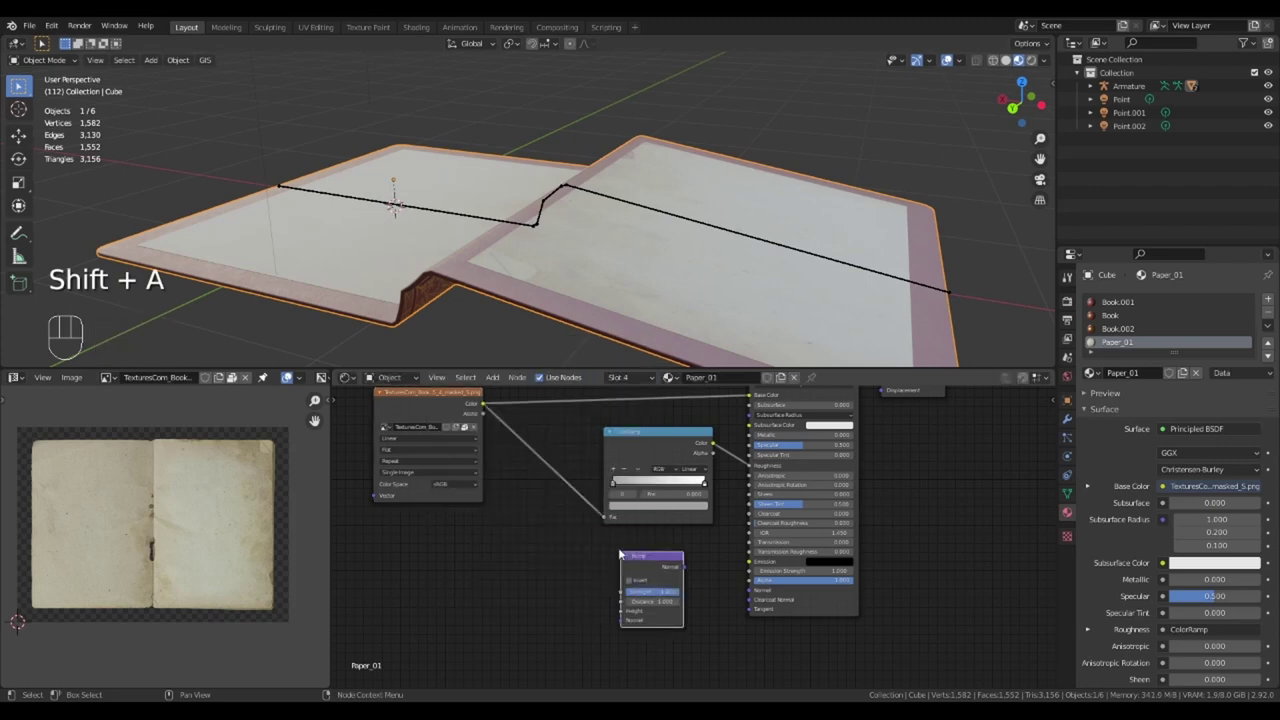
drag(684, 567, 750, 590)
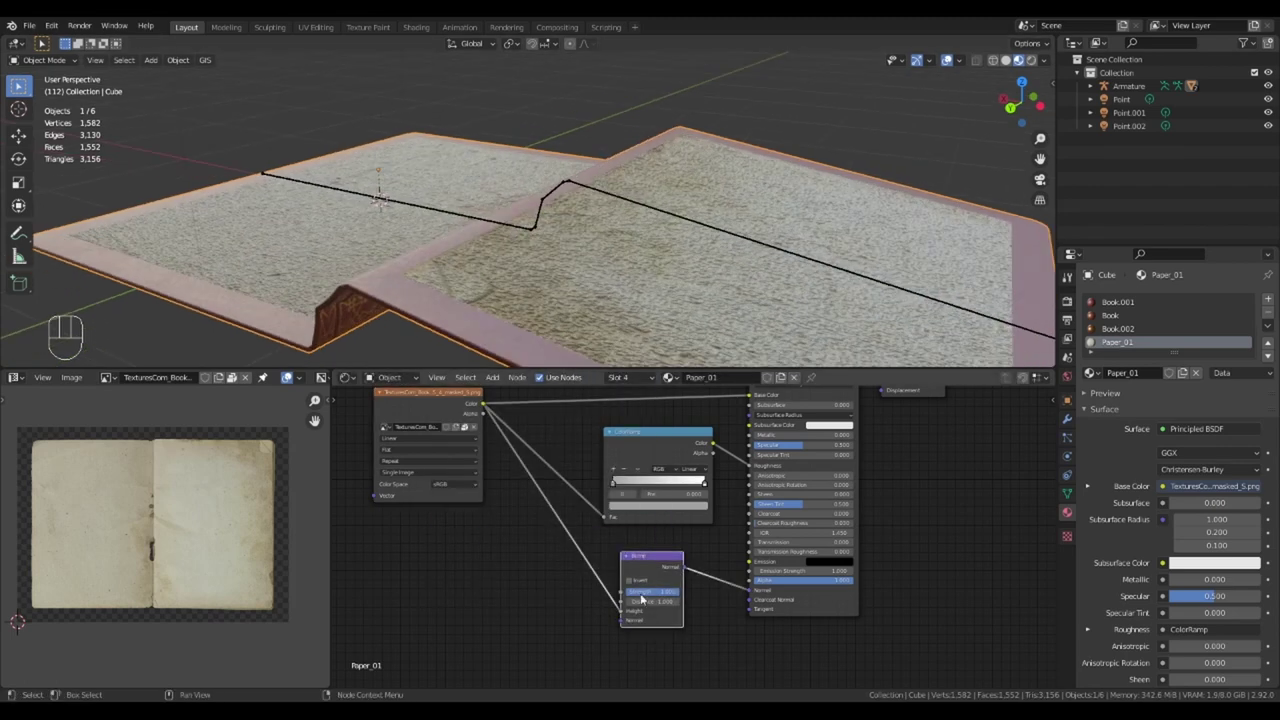
drag(650, 591, 655, 601)
middle_drag(530, 200, 860, 214)
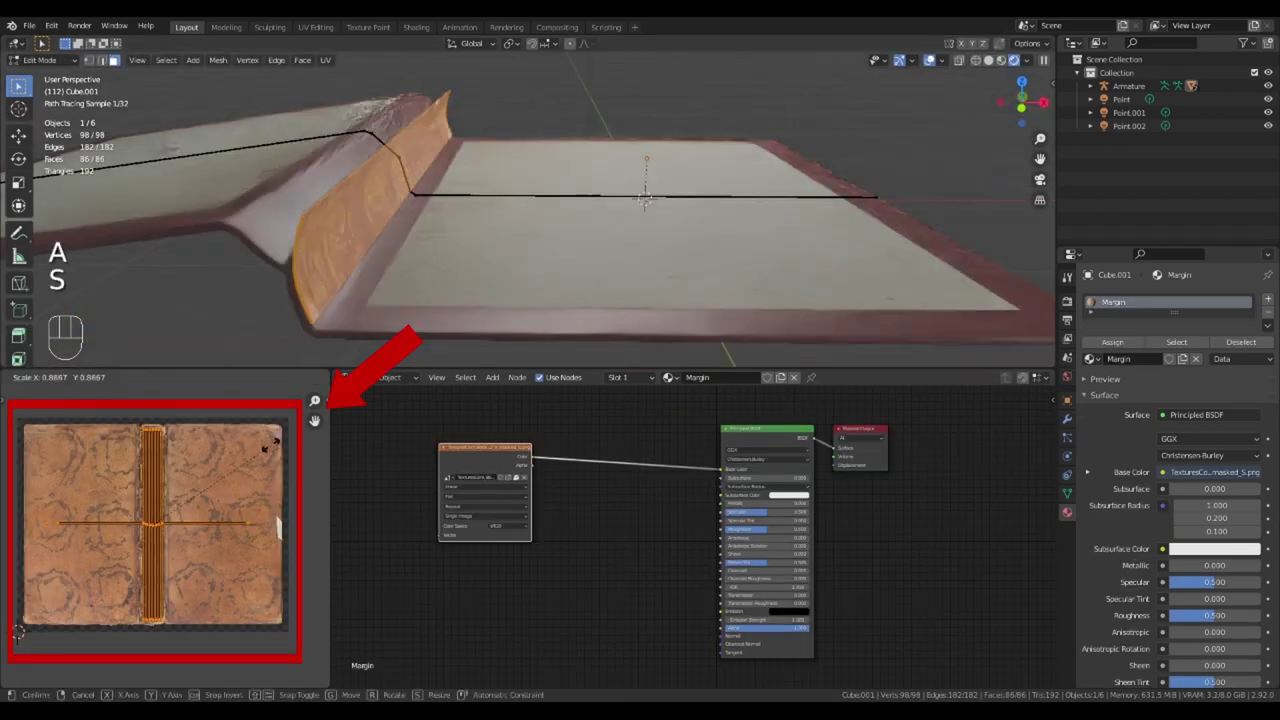
- Connect the old book image texture to the Margin shader's Base Color and add a Bump node feeding its Normal
key(Tab)
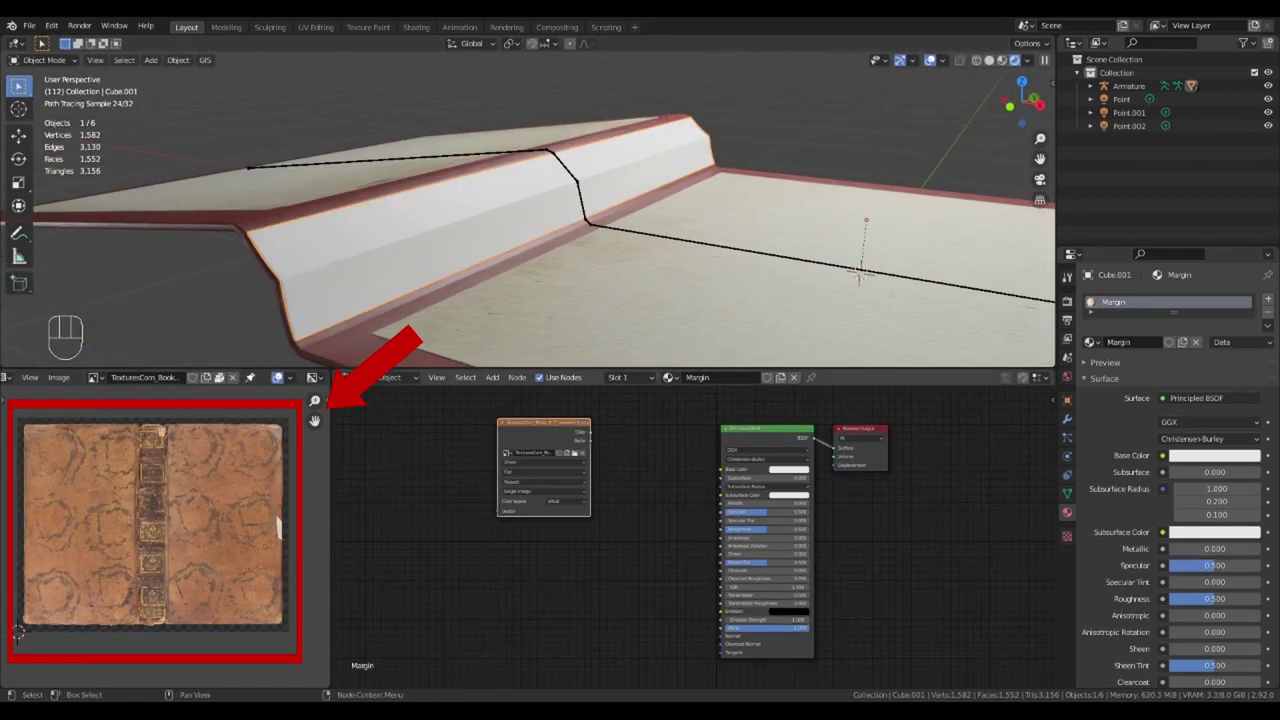
drag(590, 432, 723, 468)
key(shift+a)
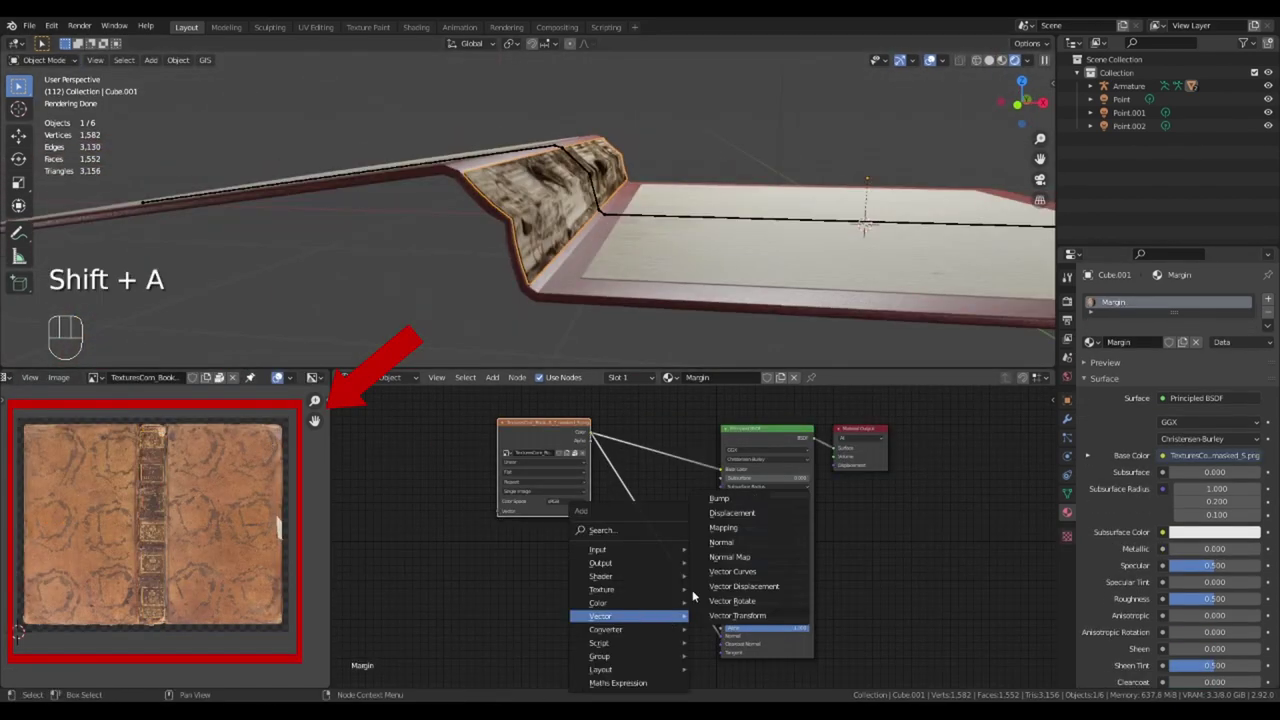
click(660, 600)
- Scale the spine lining strip's UVs and shift them along X so they fit the spine area of the book cover image
scroll(463, 307, up, 5)
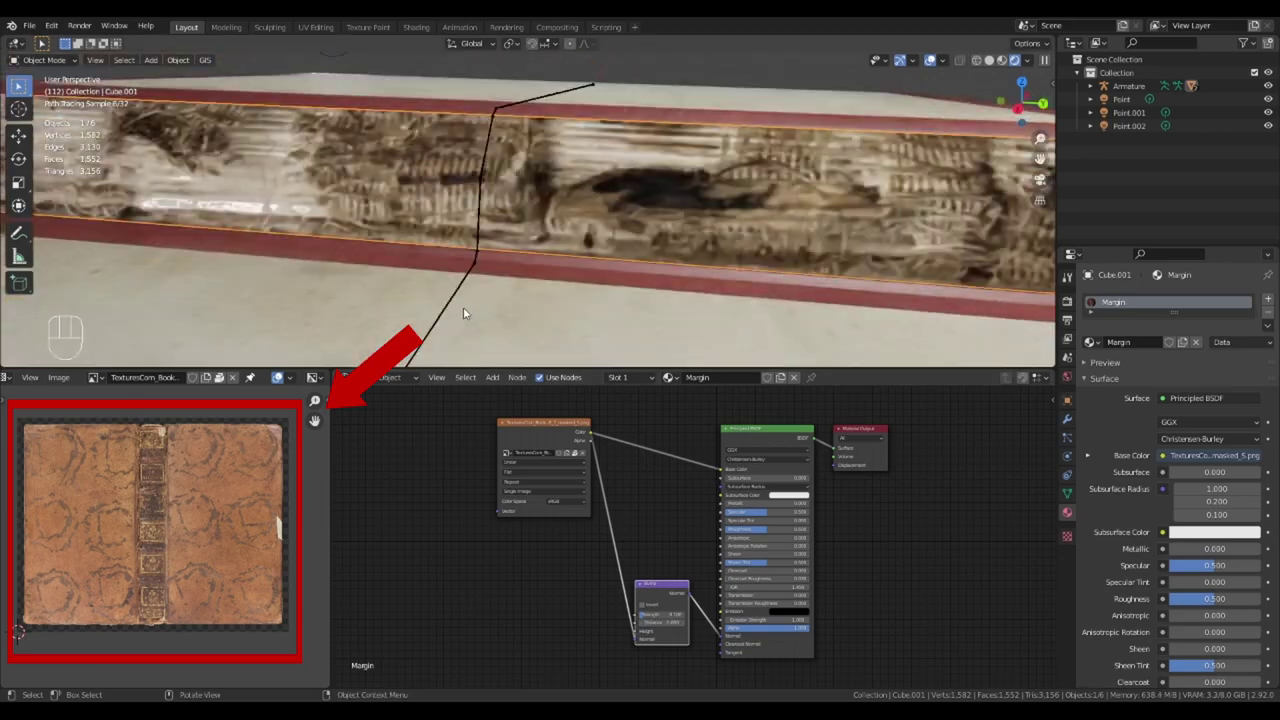
key(Tab)
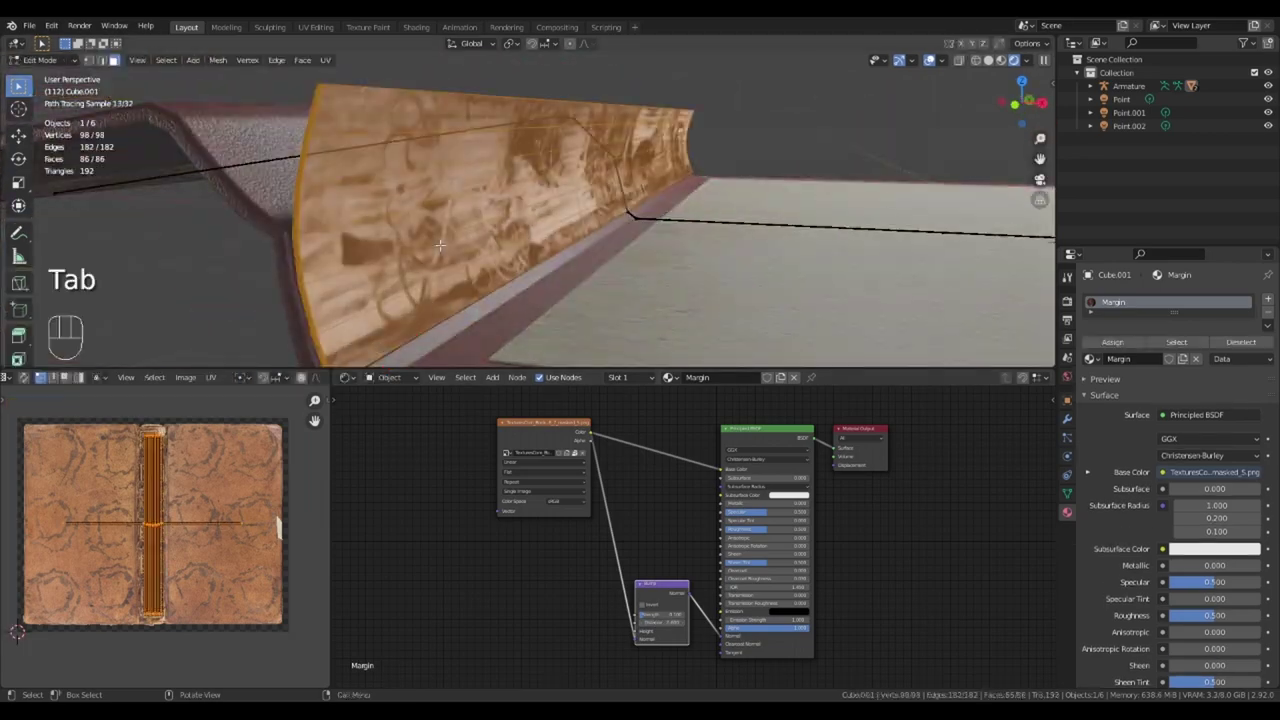
key(s)
key(g)
key(x)
key(s)
key(x)
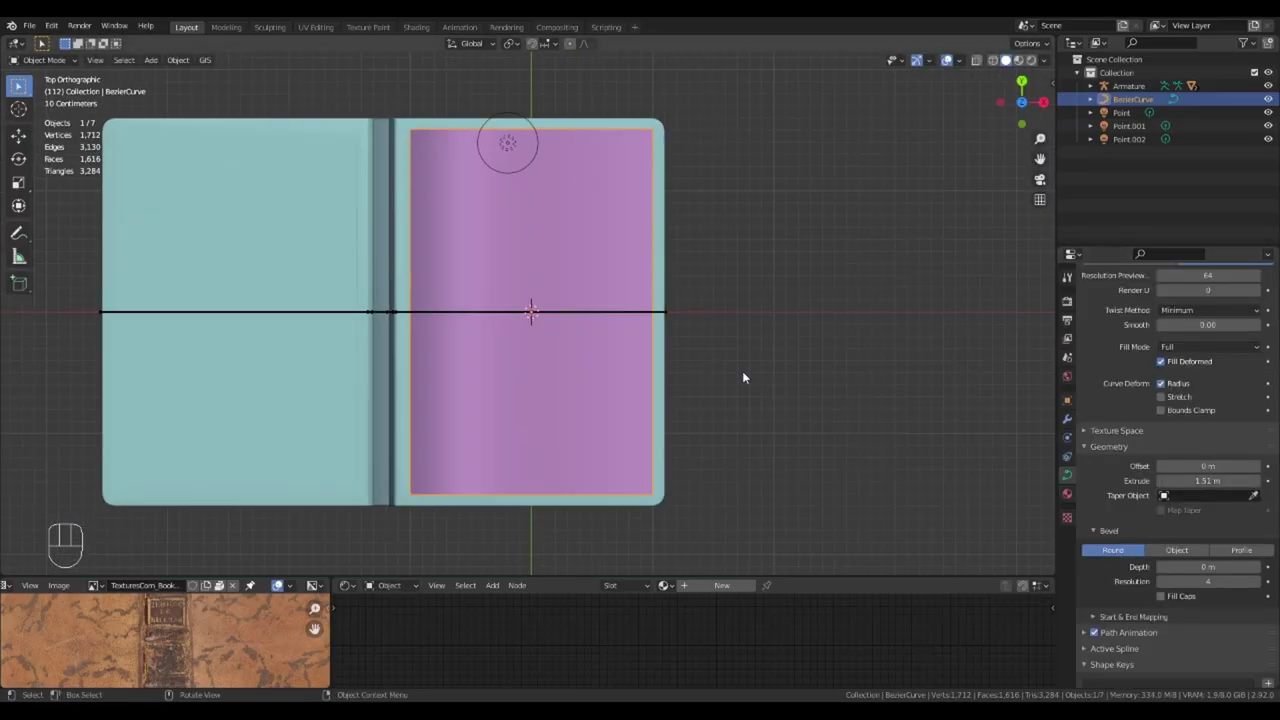
- Position the page curve along Z at the cover and adjust the Y relative offset of the curved page stack's Array modifier
key(KP_1)
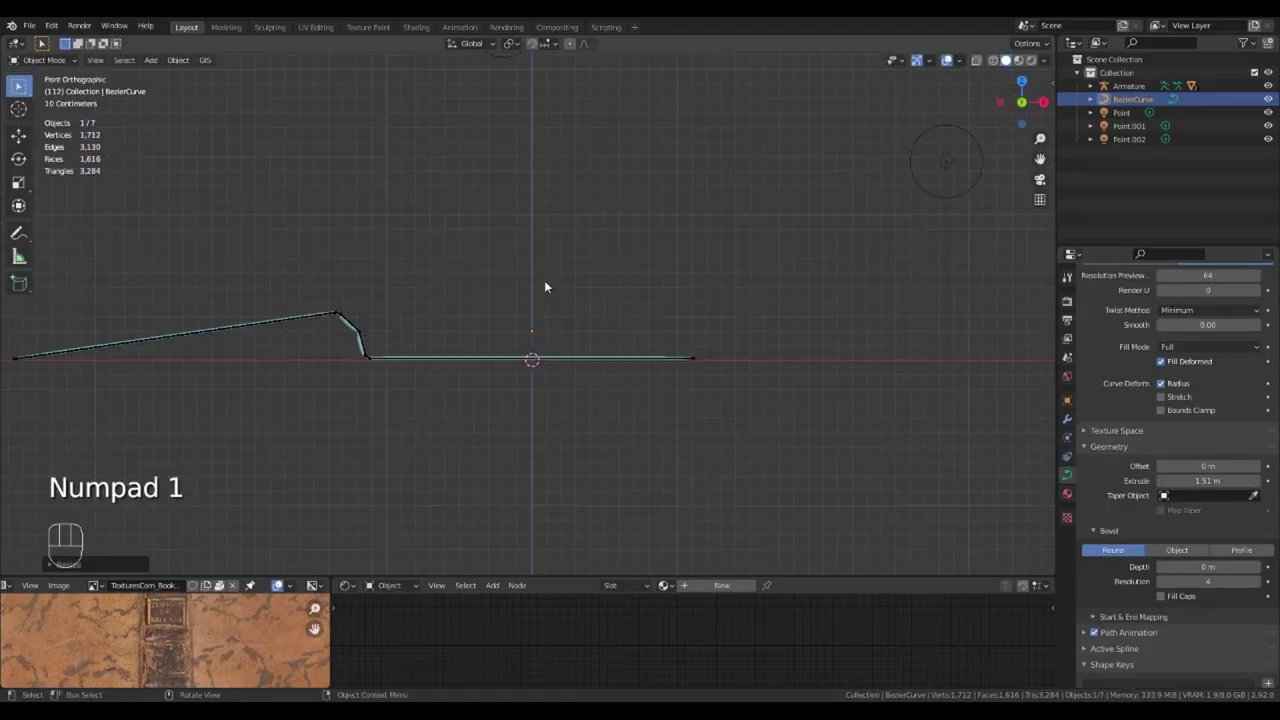
key(KP_0)
key(z)
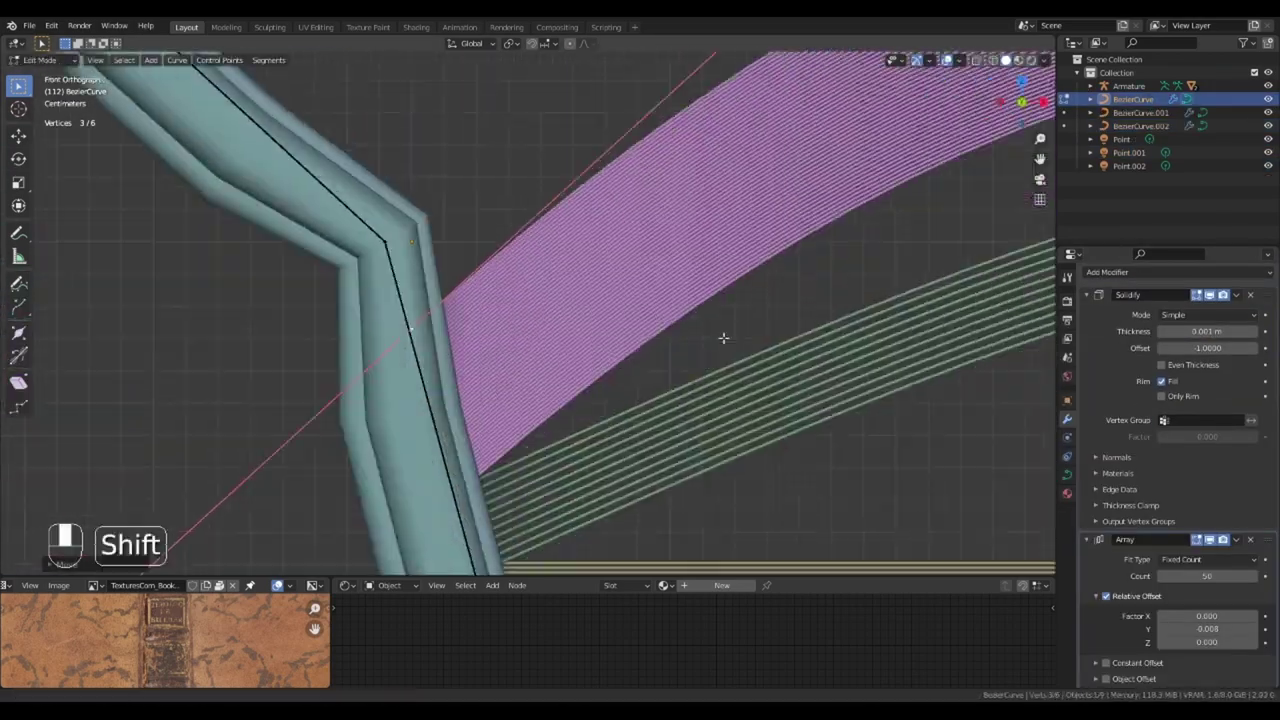
key(Tab)
shift+drag(1207, 628, 1180, 628)
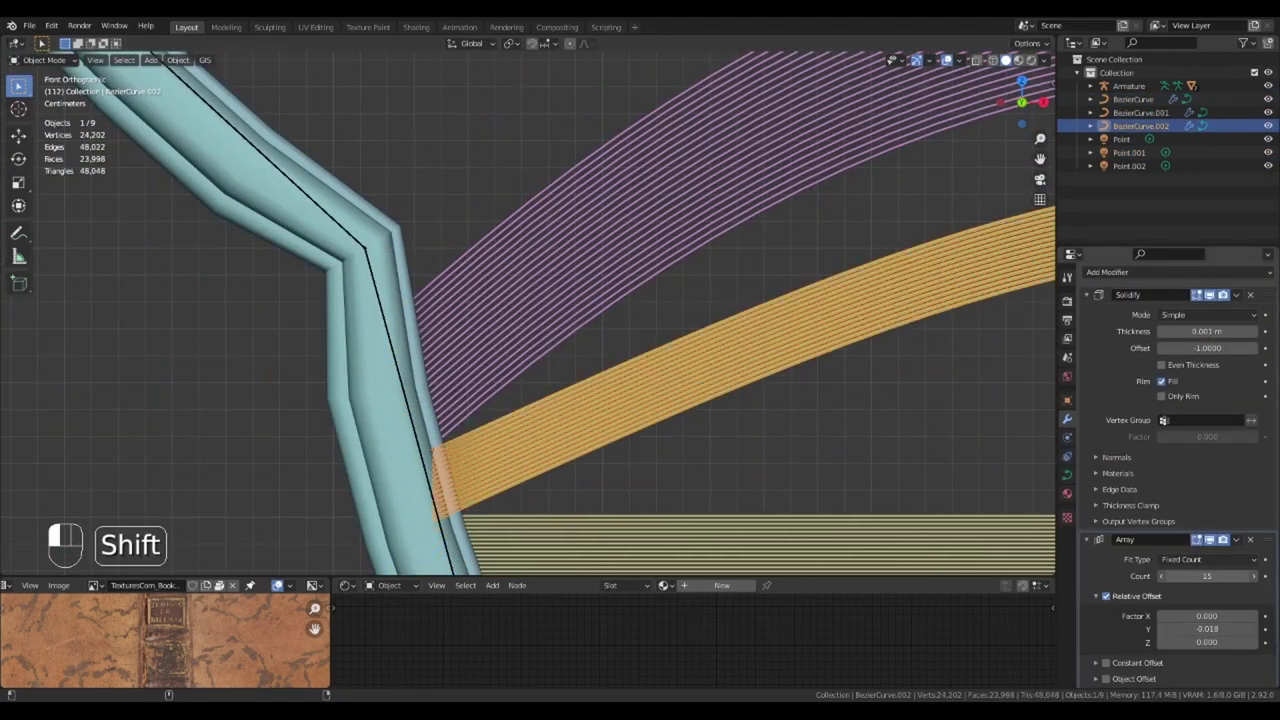
middle_drag(560, 400, 651, 444)
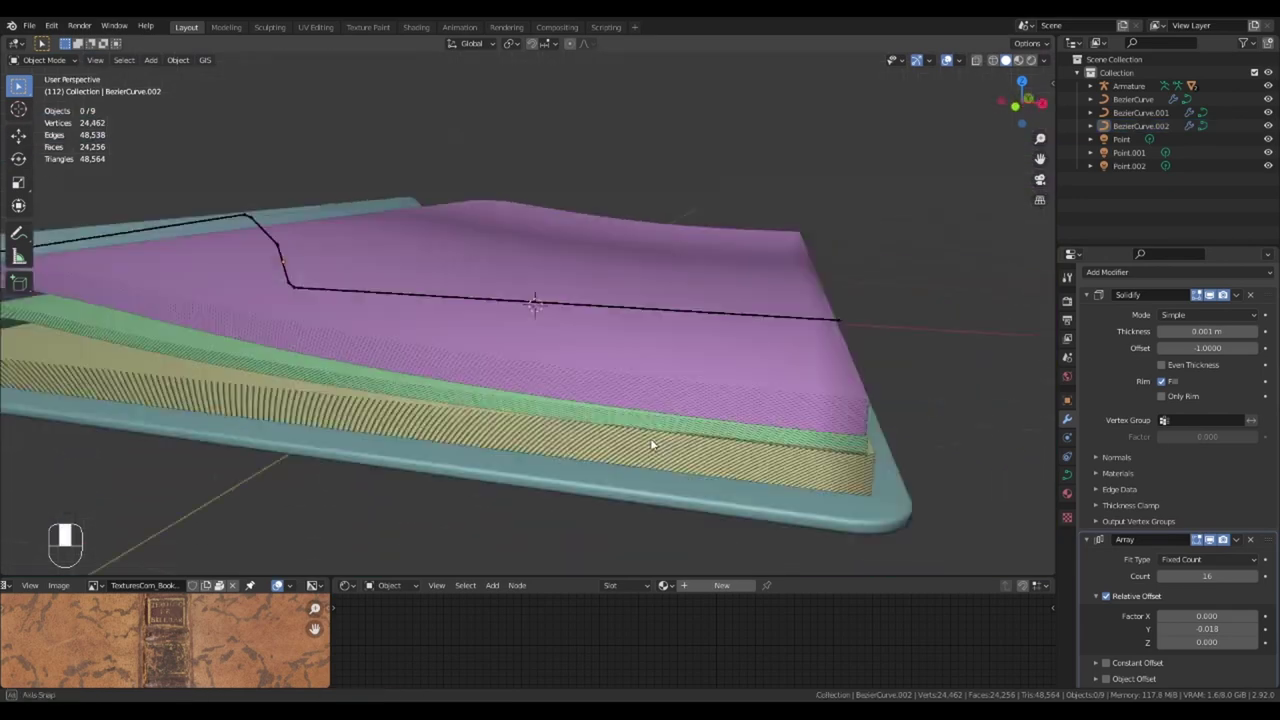
- Duplicate single page sheets within the upper page stacks, moving the copies along Z and scaling them slightly so the edges look uneven
key(Tab)
key(g)
key(z)
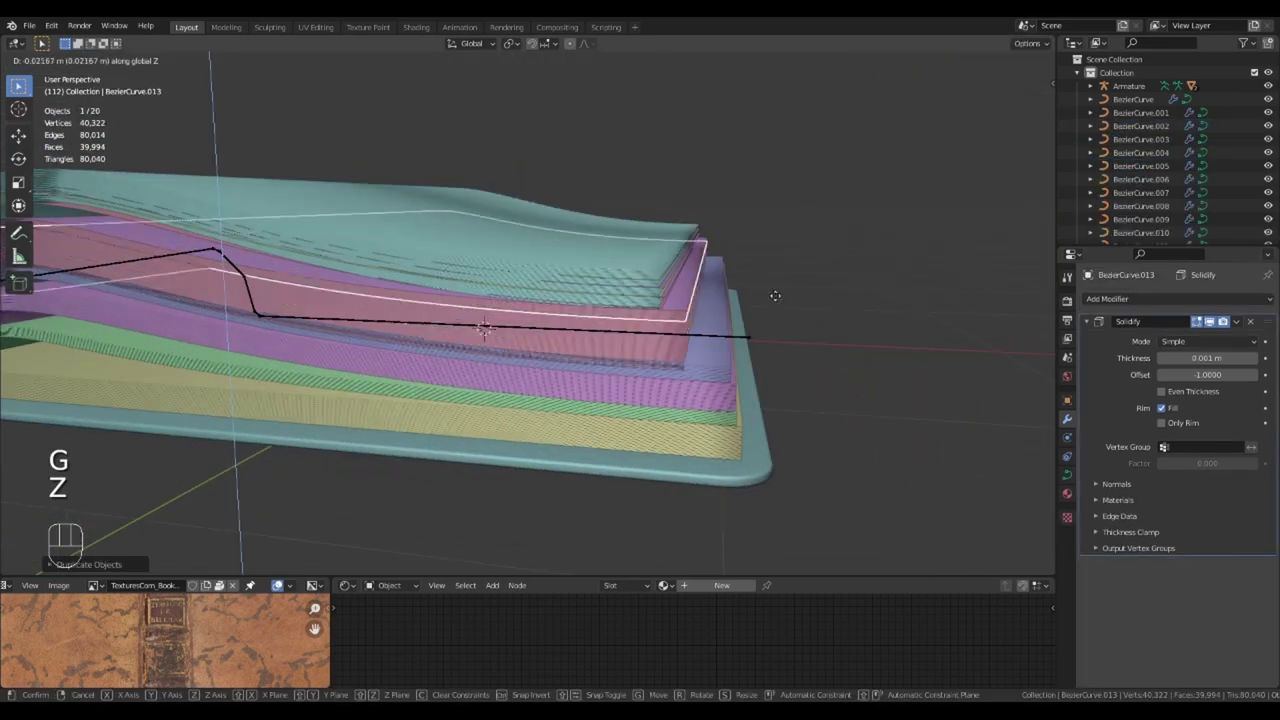
key(s)
key(s)
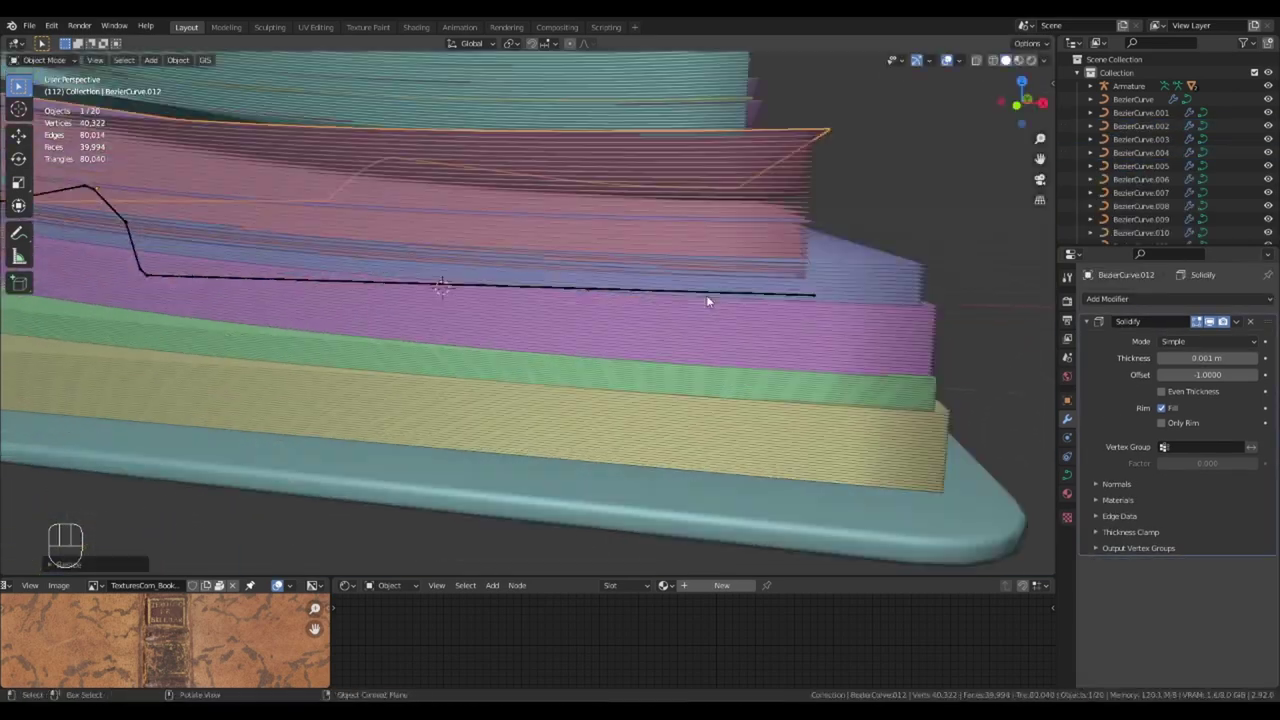
key(shift+d)
key(z)
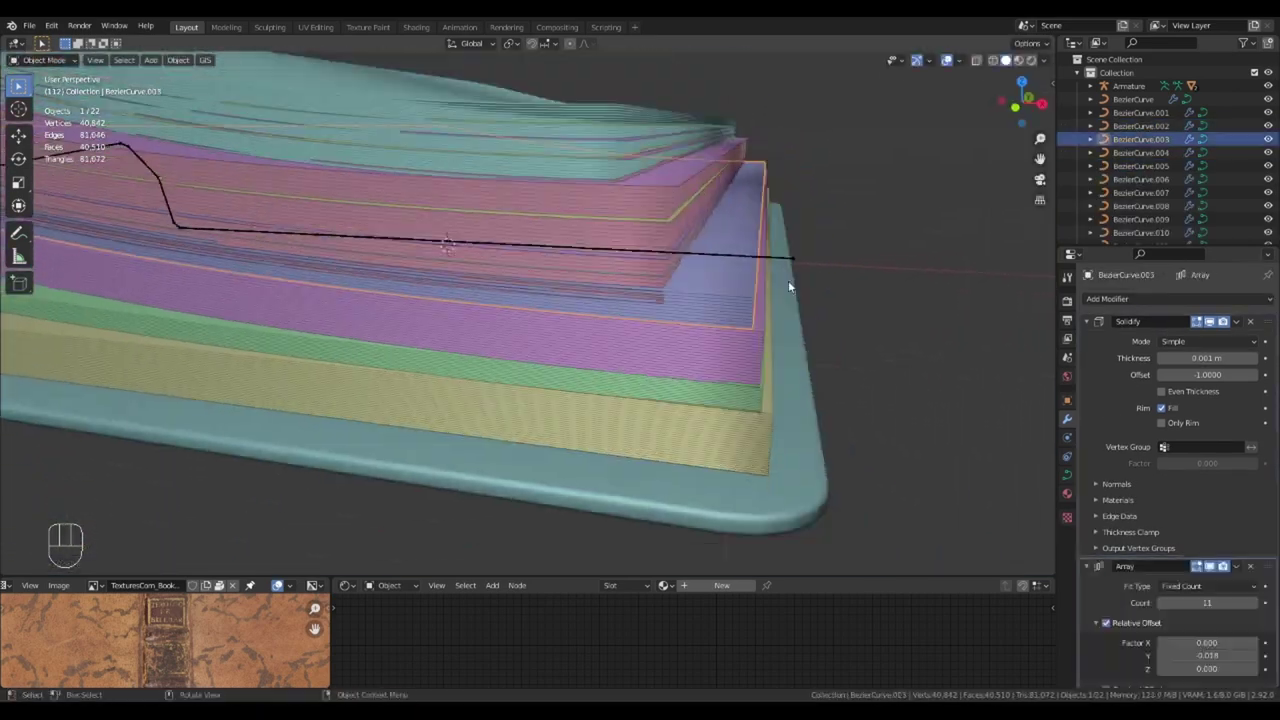
- Place more duplicated page sheets at different Z heights through the lower page stacks of the open book
shift+middle_drag(788, 280, 864, 373)
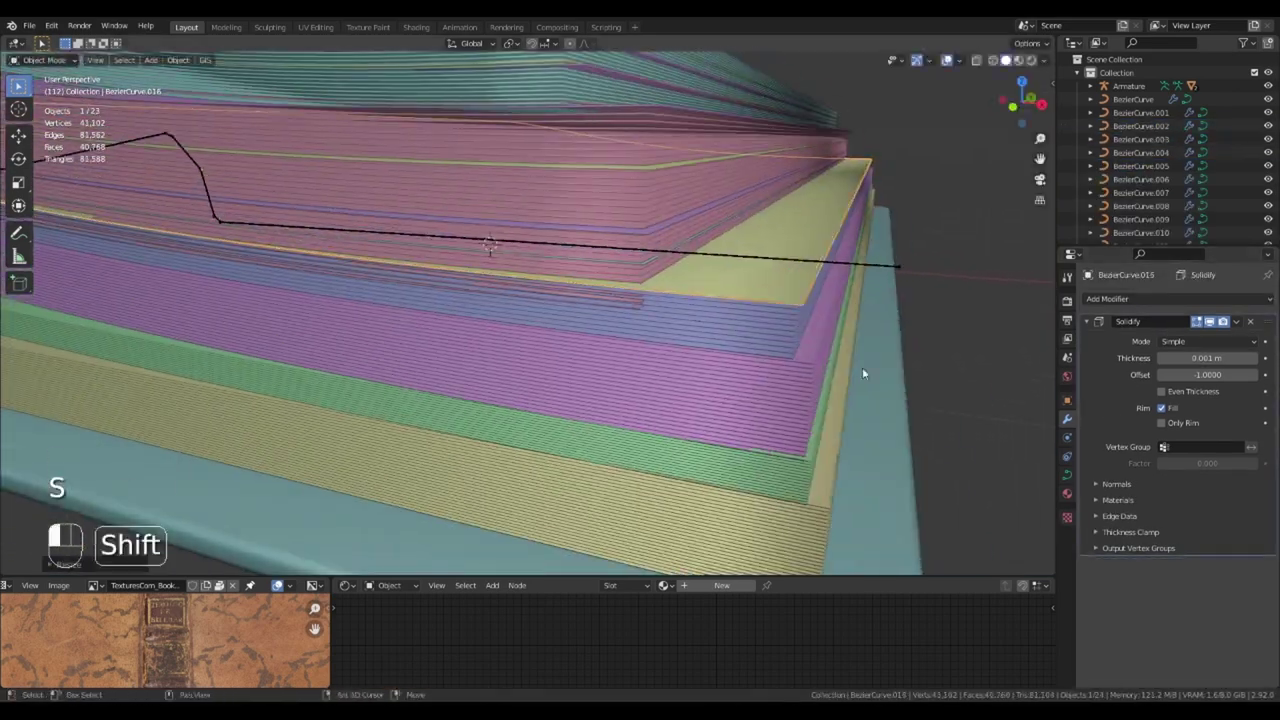
click(817, 366)
middle_drag(817, 366, 1023, 469)
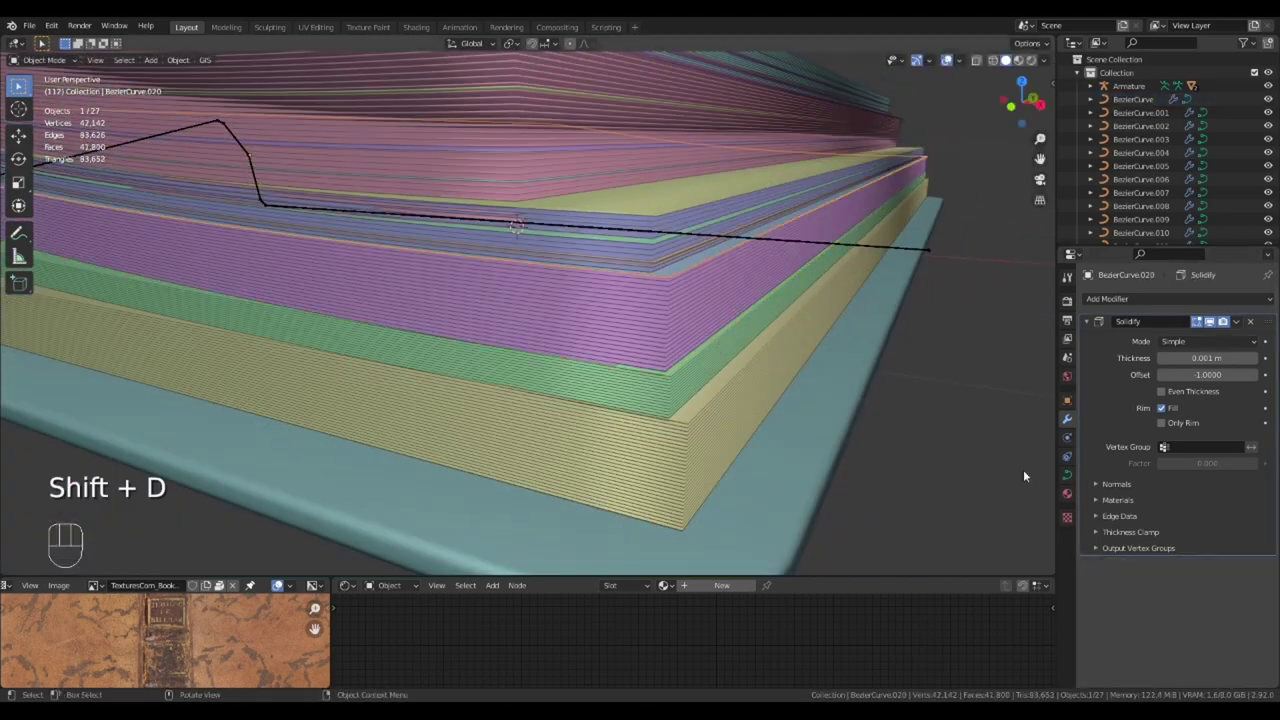
key(shift+d)
key(z)
click(844, 446)
key(shift+d)
key(z)
click(844, 439)
middle_drag(844, 439, 774, 370)
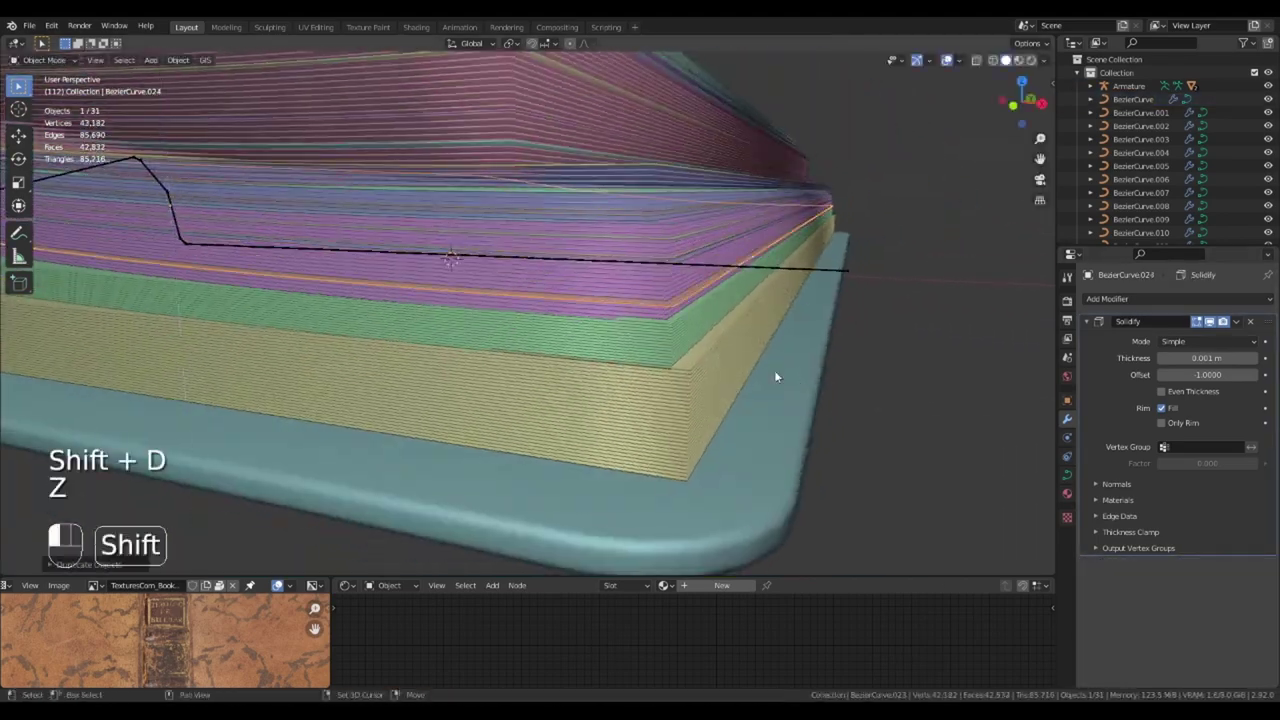
key(shift+d)
key(z)
click(919, 475)
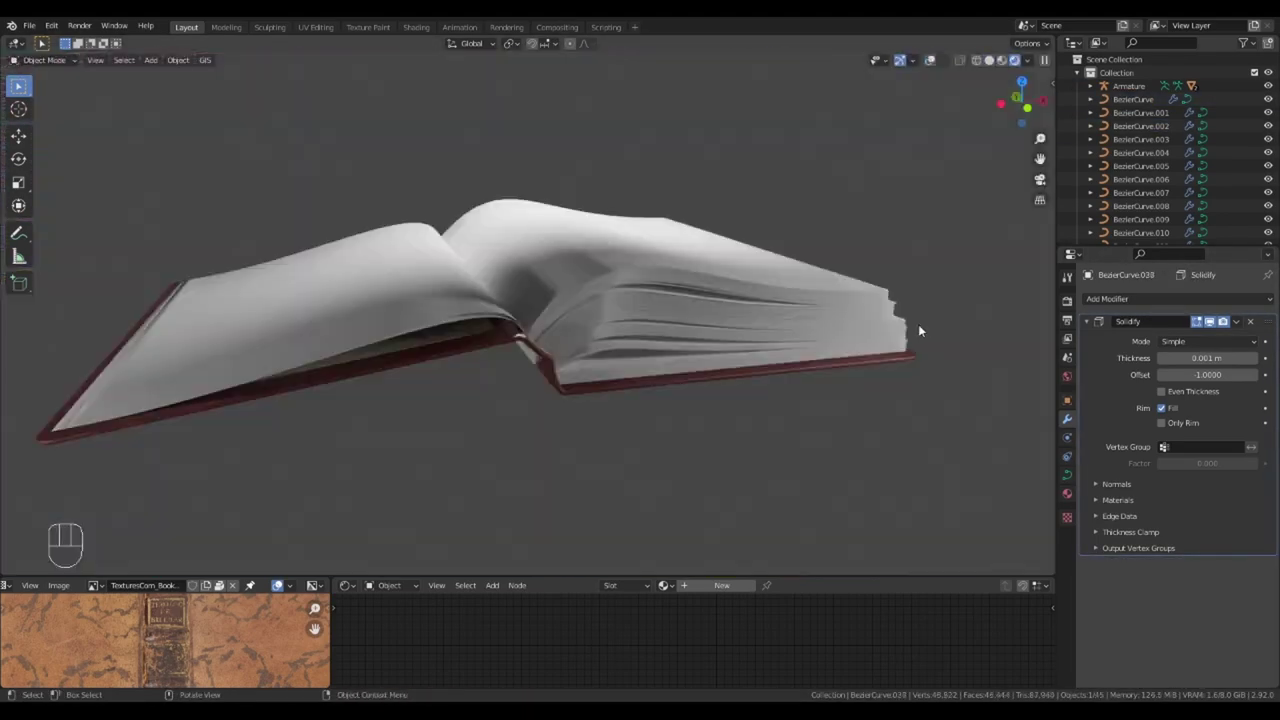
- Assign the existing Paper_01 material to the curved page on the book's opened side
shift+middle_drag(918, 324, 484, 395)
scroll(787, 336, up, 3)
click(622, 417)
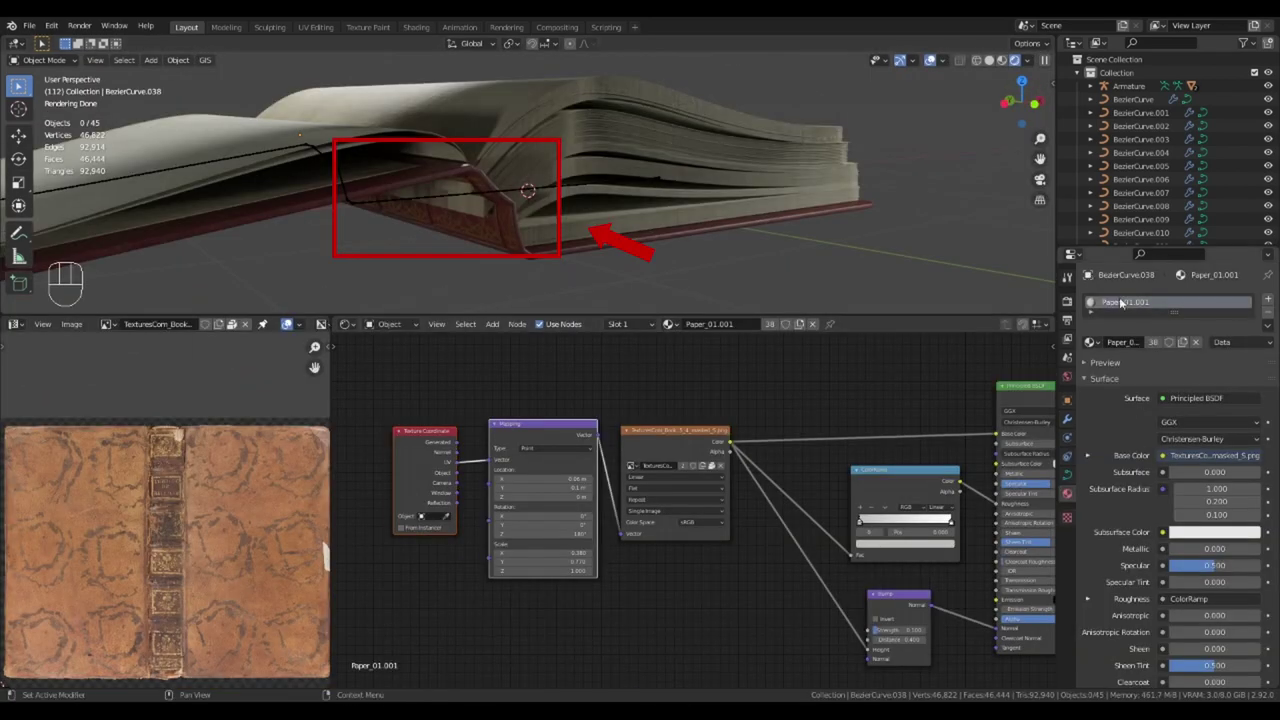
click(496, 105)
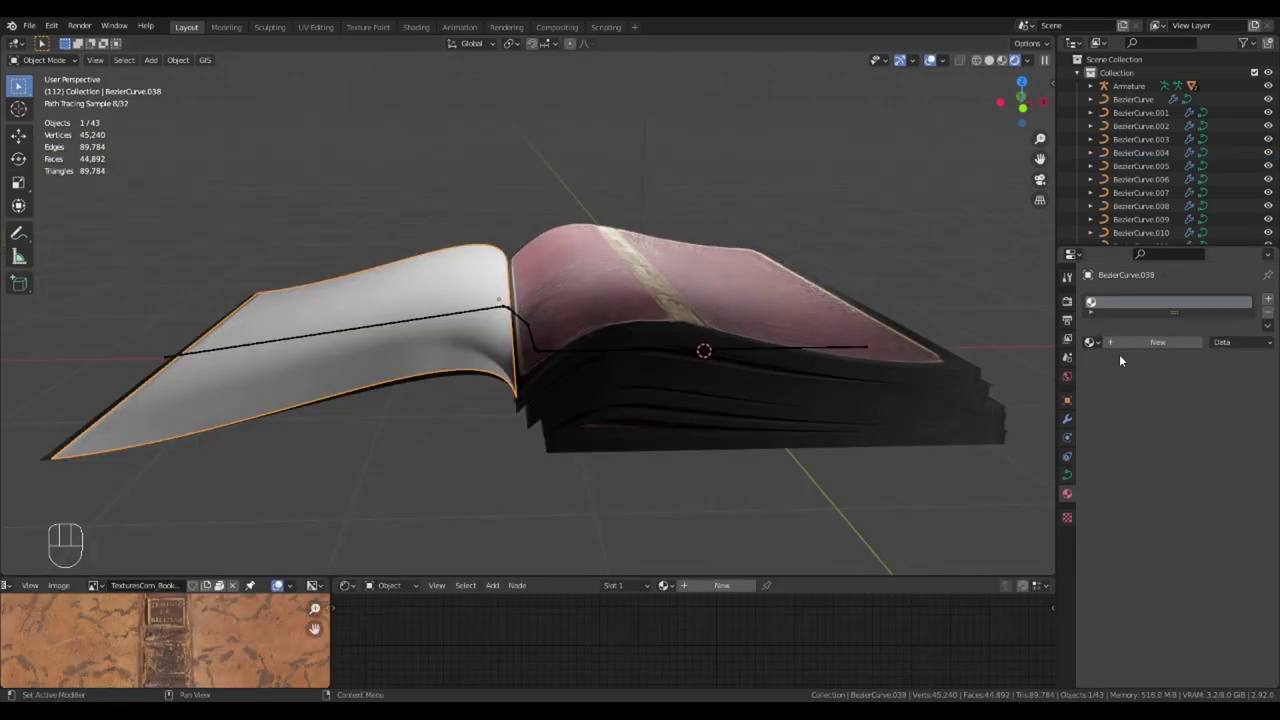
click(1091, 342)
click(1118, 413)
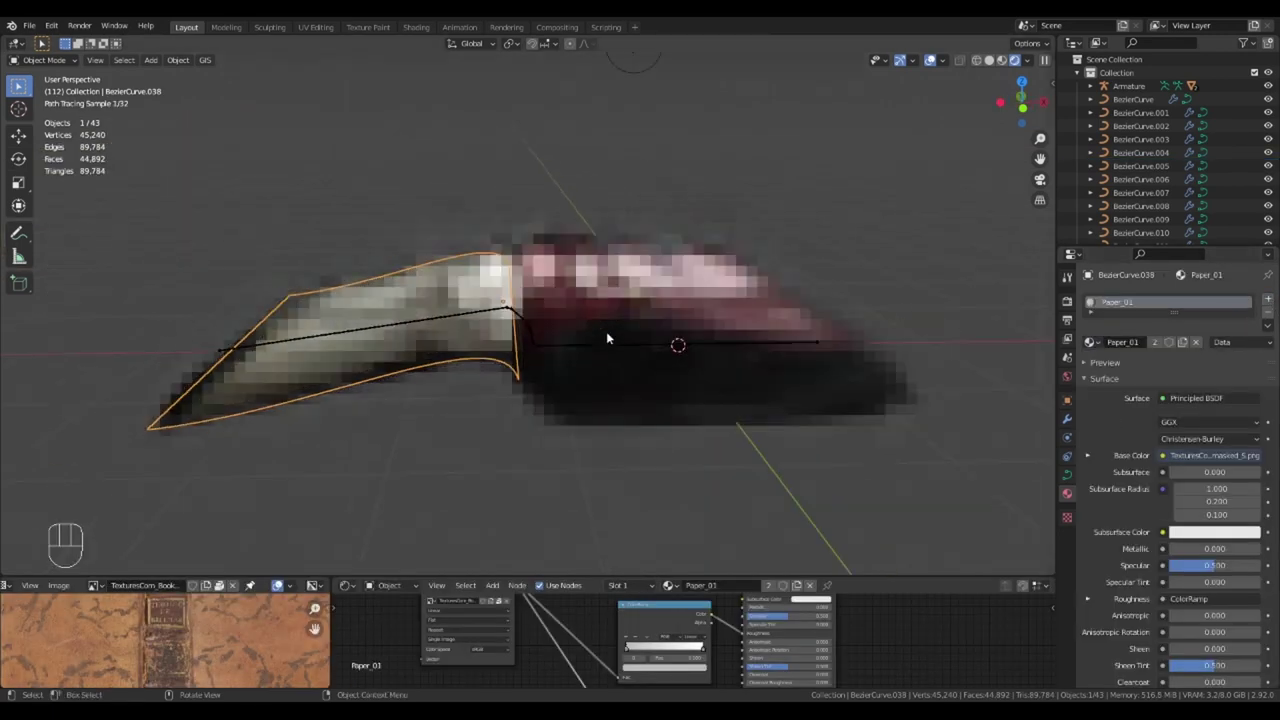
middle_drag(418, 372, 442, 448)
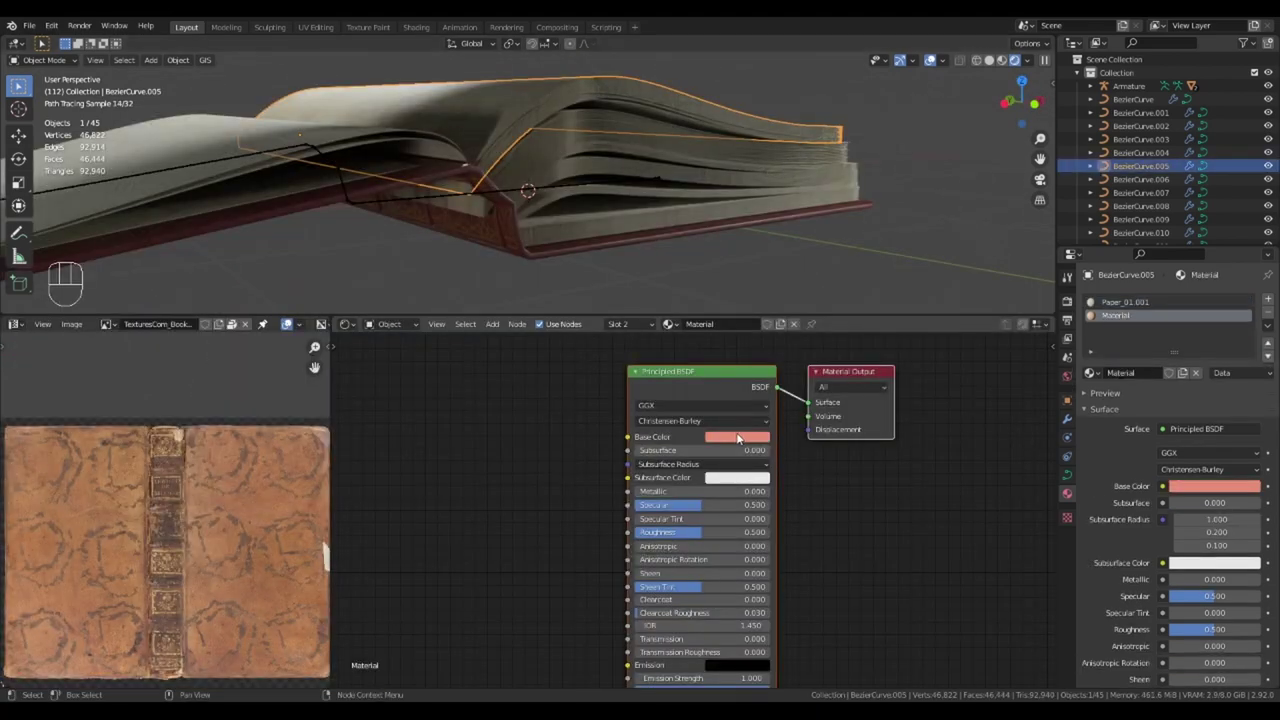
- Give the top page stack's second material an orange Base Color and set its Metallic to 1.000
click(737, 437)
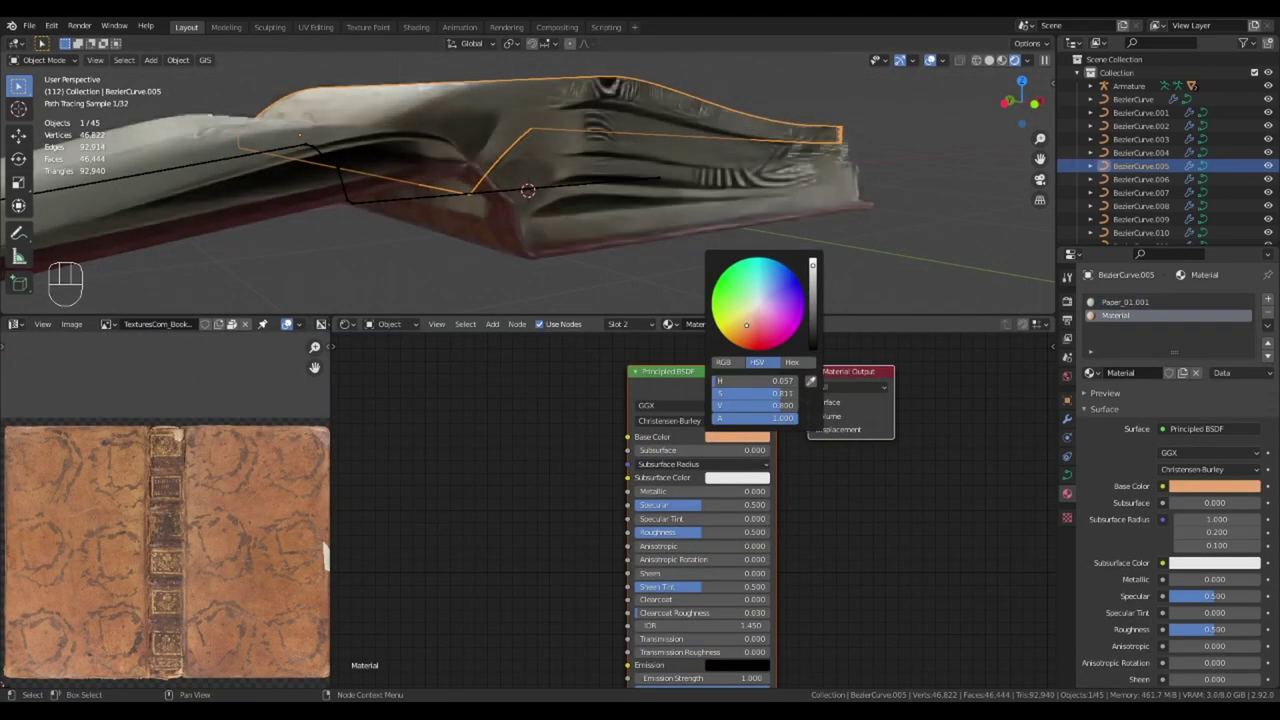
drag(680, 491, 770, 491)
scroll(734, 235, up, 3)
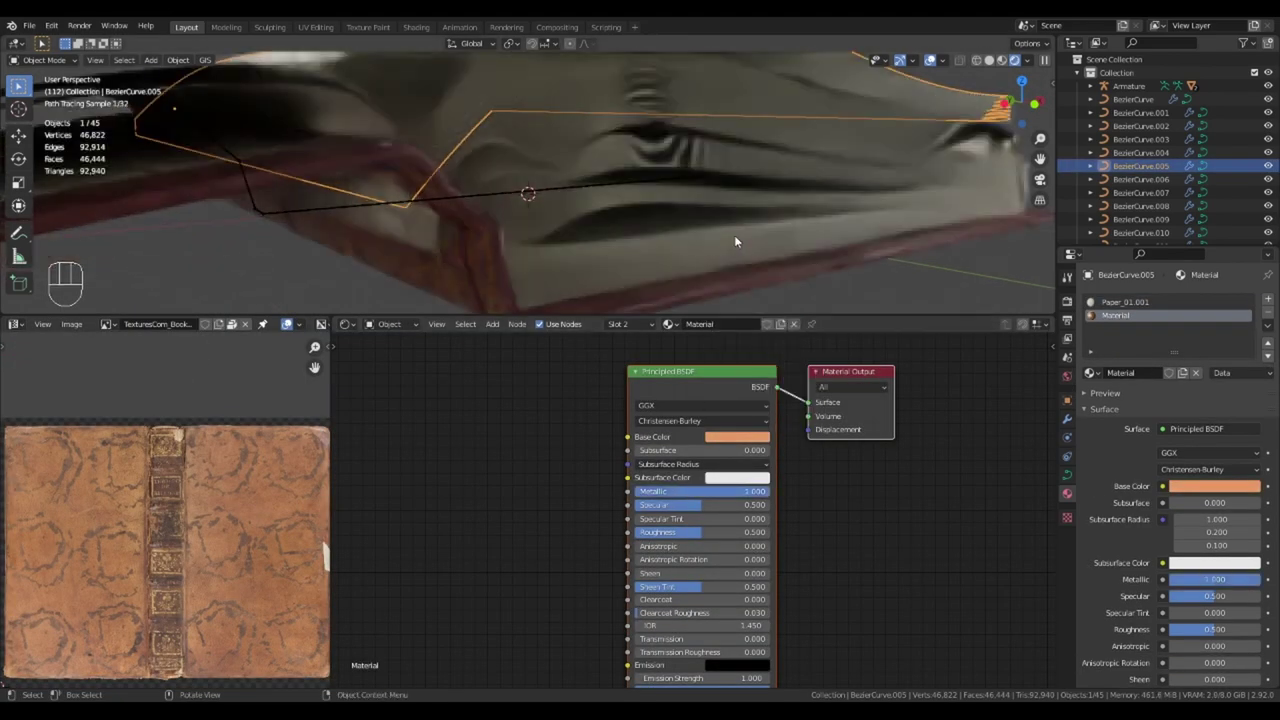
middle_drag(734, 235, 794, 212)
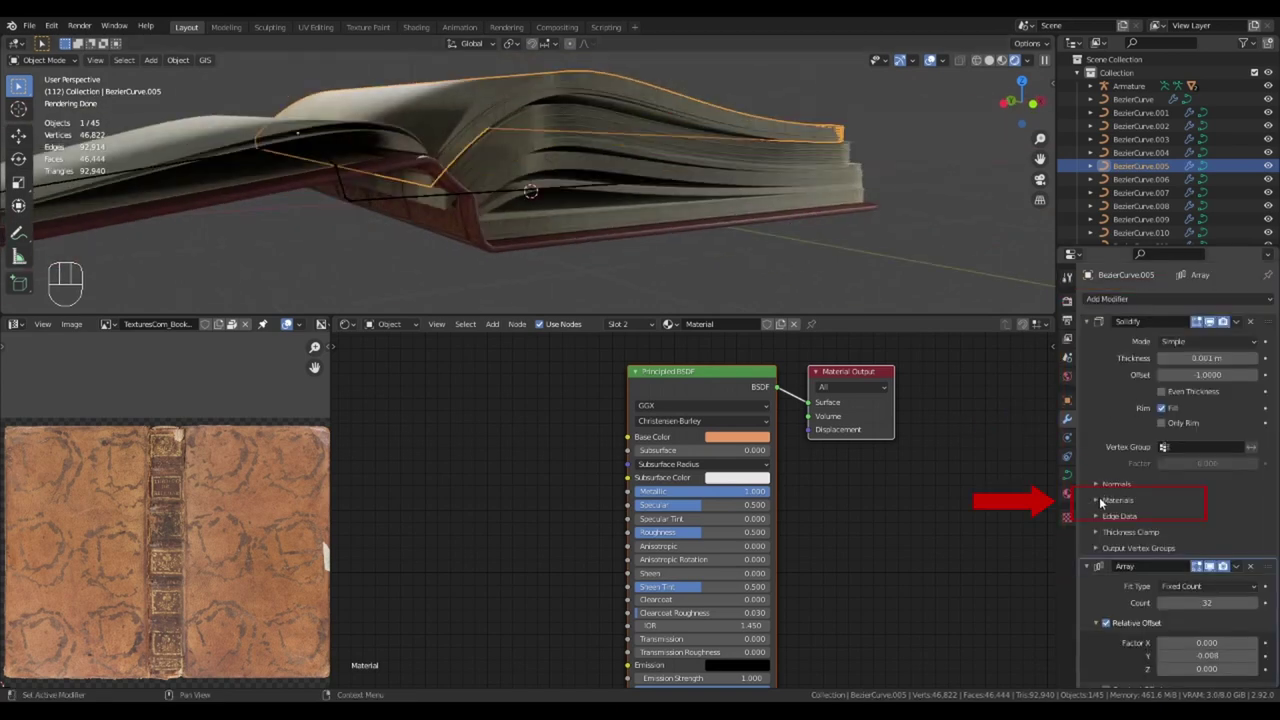
- Set the Solidify modifier's Rim material index to 1 on the top page stack and open the second material's Base Color
click(1100, 501)
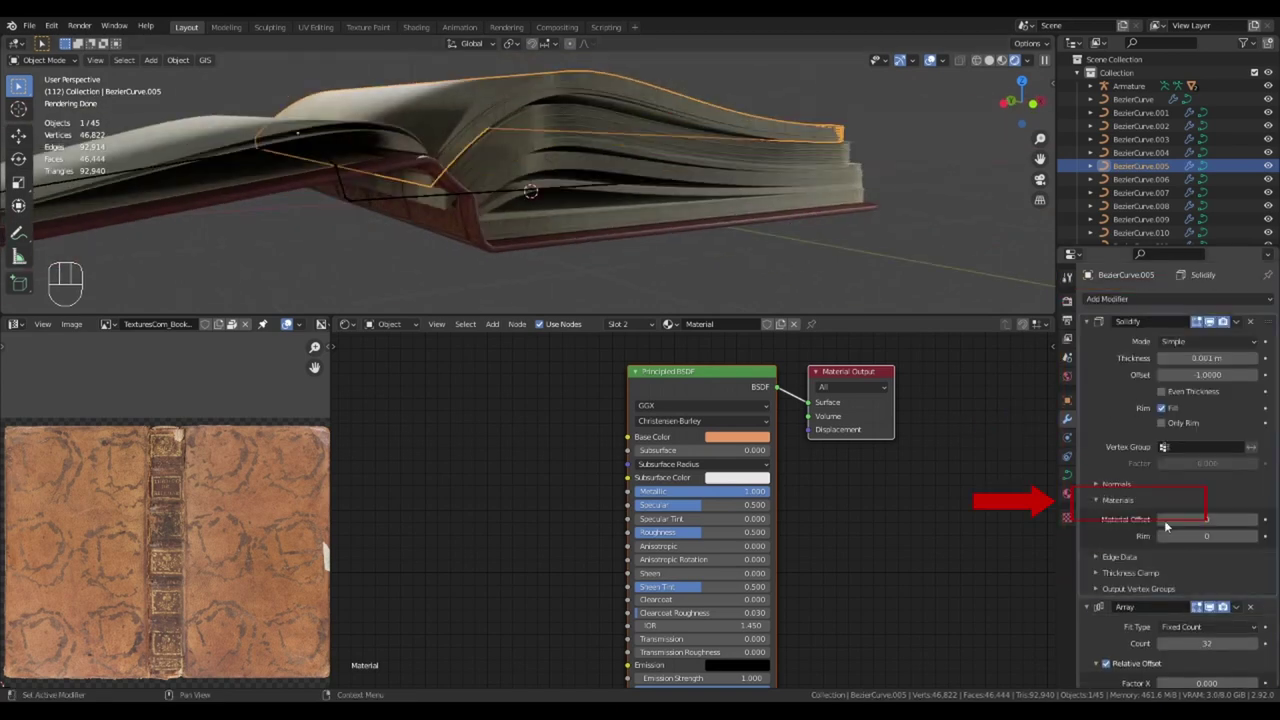
click(1253, 537)
shift+middle_drag(795, 300, 863, 295)
scroll(793, 207, up, 3)
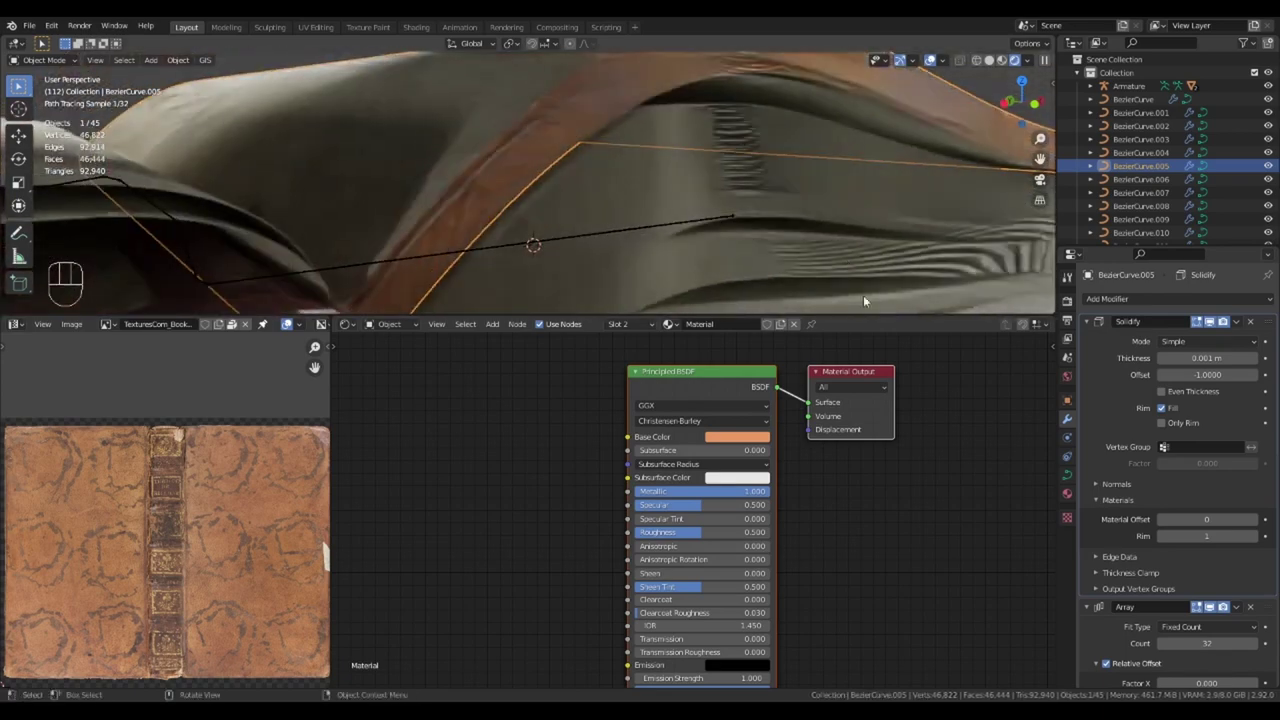
click(737, 437)
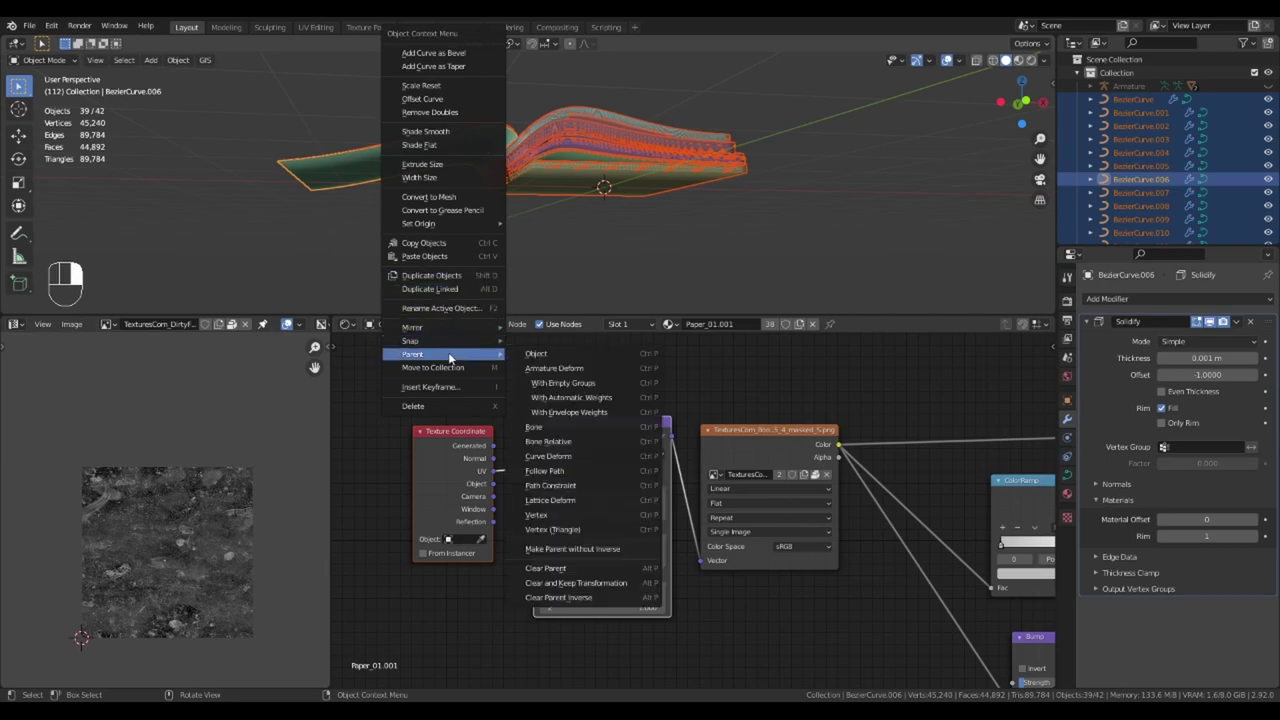
- Convert all page curves to meshes and delete the faces of the thick page stack that protrude through the spine
click(441, 197)
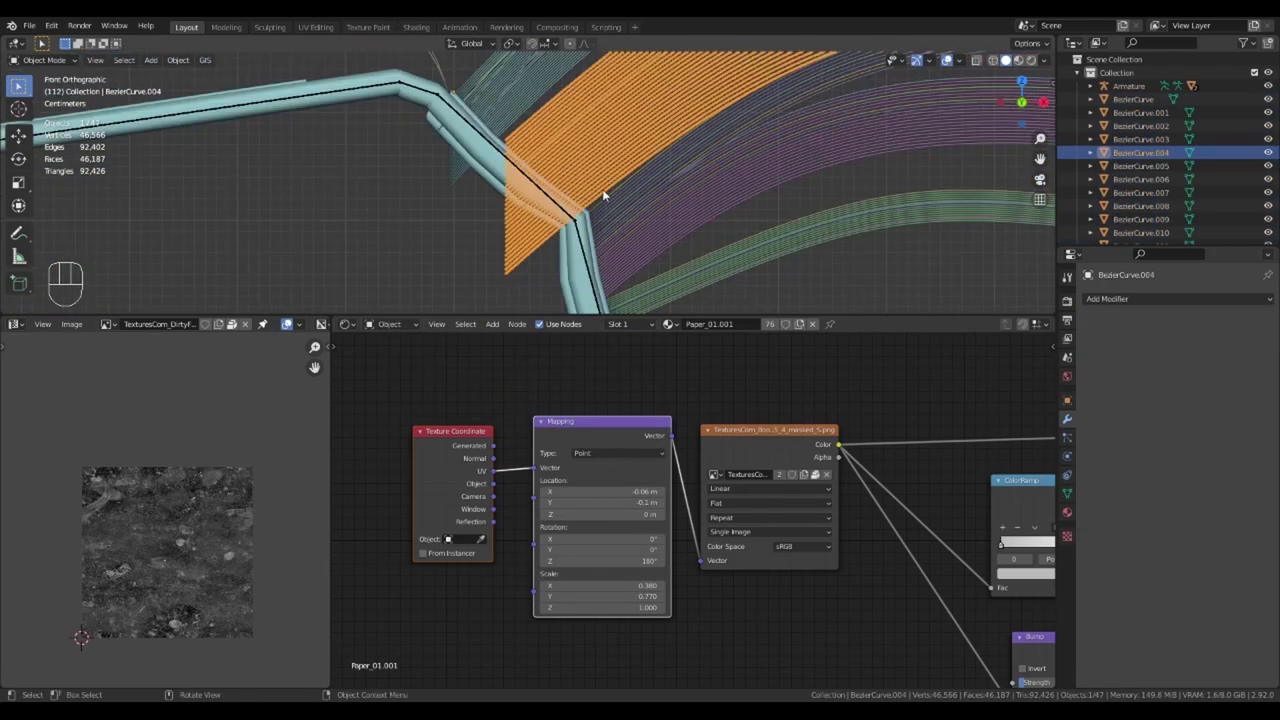
key(Tab)
key(Tab)
key(Tab)
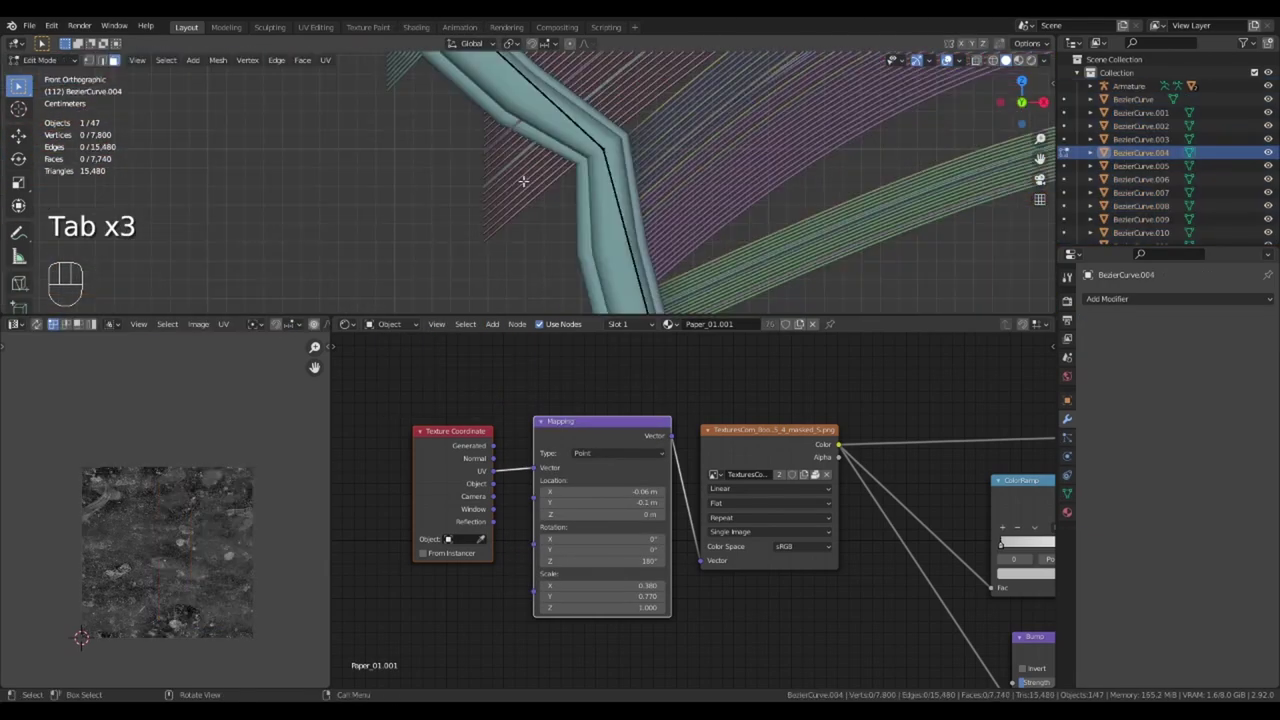
key(c)
scroll(478, 265, up, 3)
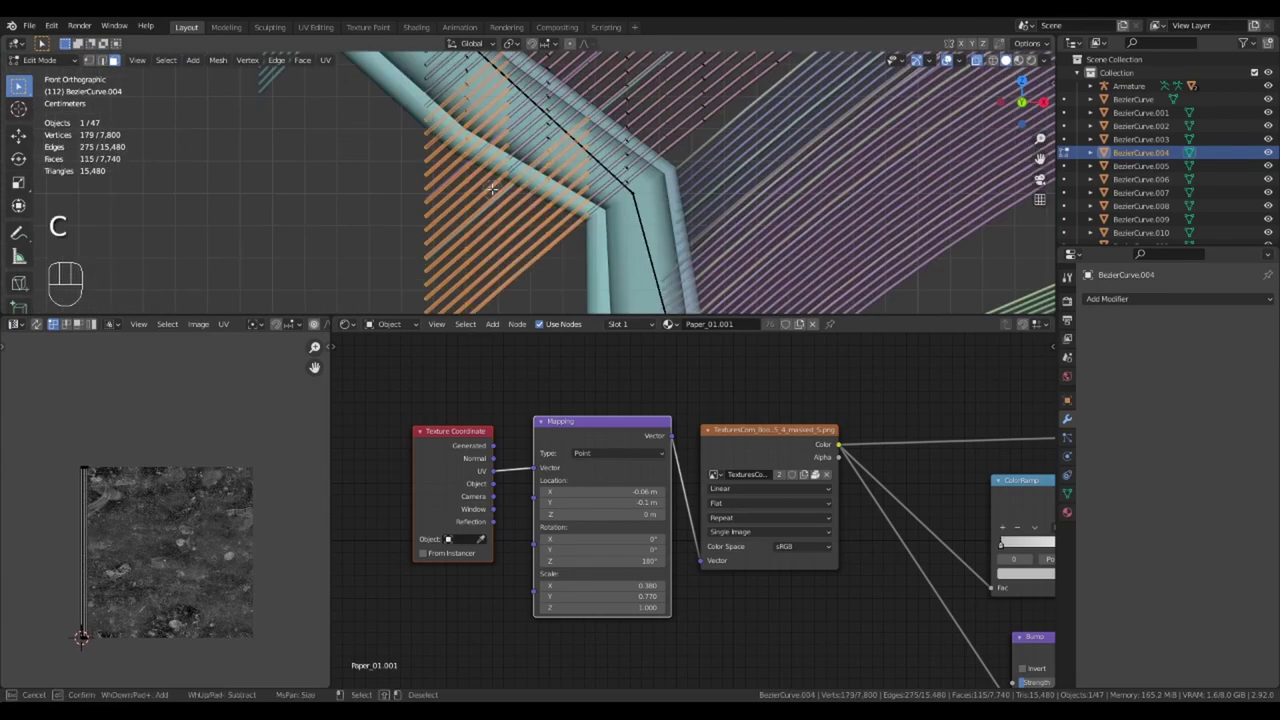
key(x)
click(504, 208)
- Delete the faces of the remaining single page sheets that stick out through the spine, one sheet after another
key(c)
key(Tab)
key(Tab)
key(x)
click(483, 185)
key(Tab)
key(Tab)
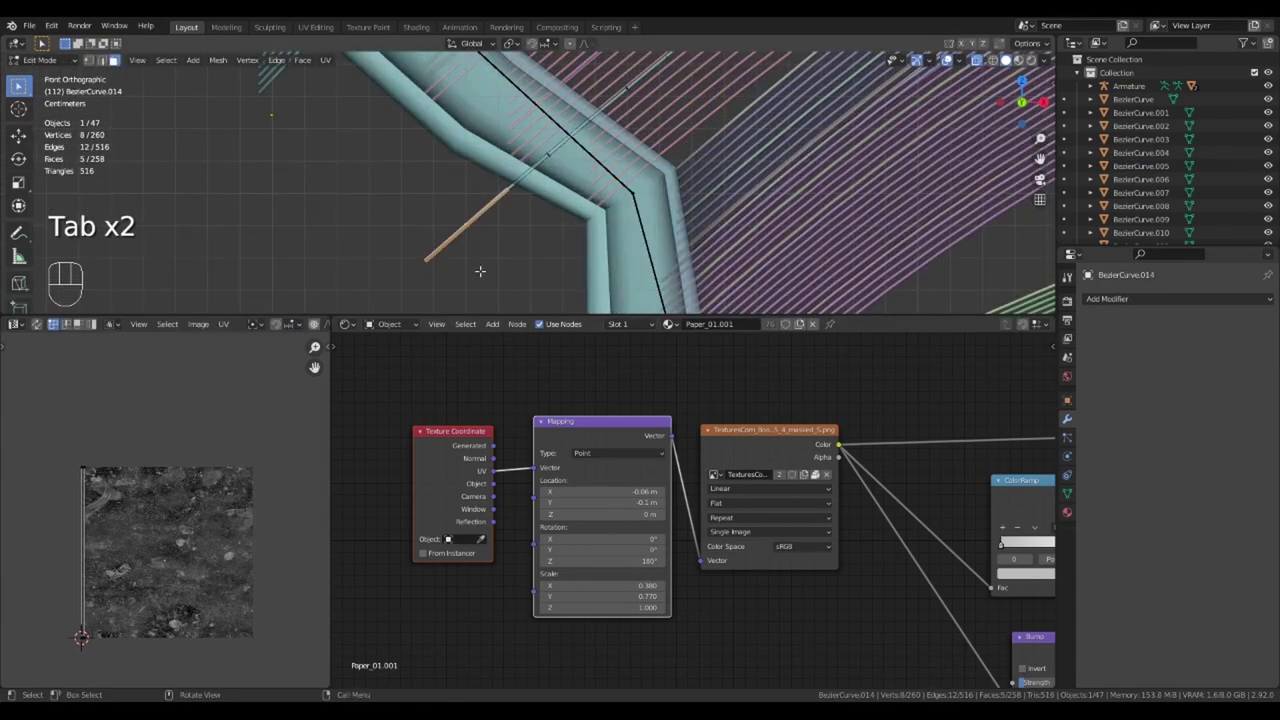
key(x)
key(Tab)
click(541, 217)
key(Tab)
- Shade the open book's top page stack smooth
shift+middle_drag(541, 217, 545, 225)
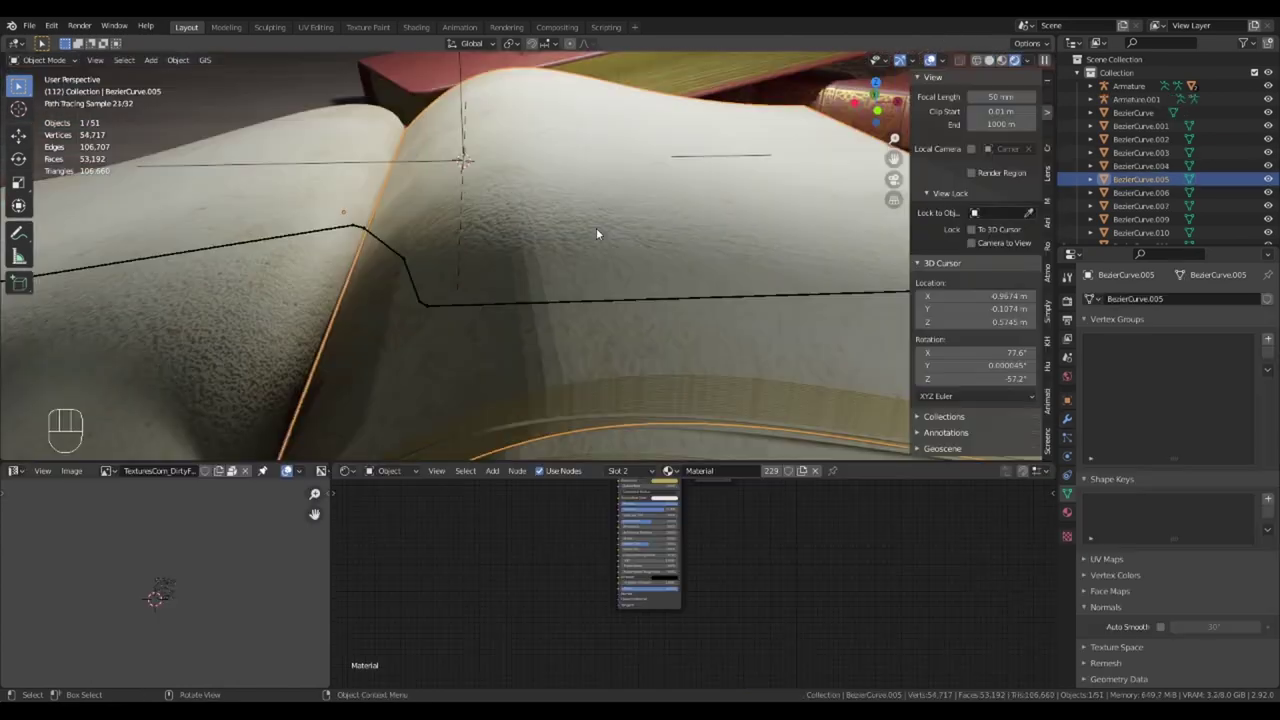
right_click(596, 227)
click(565, 65)
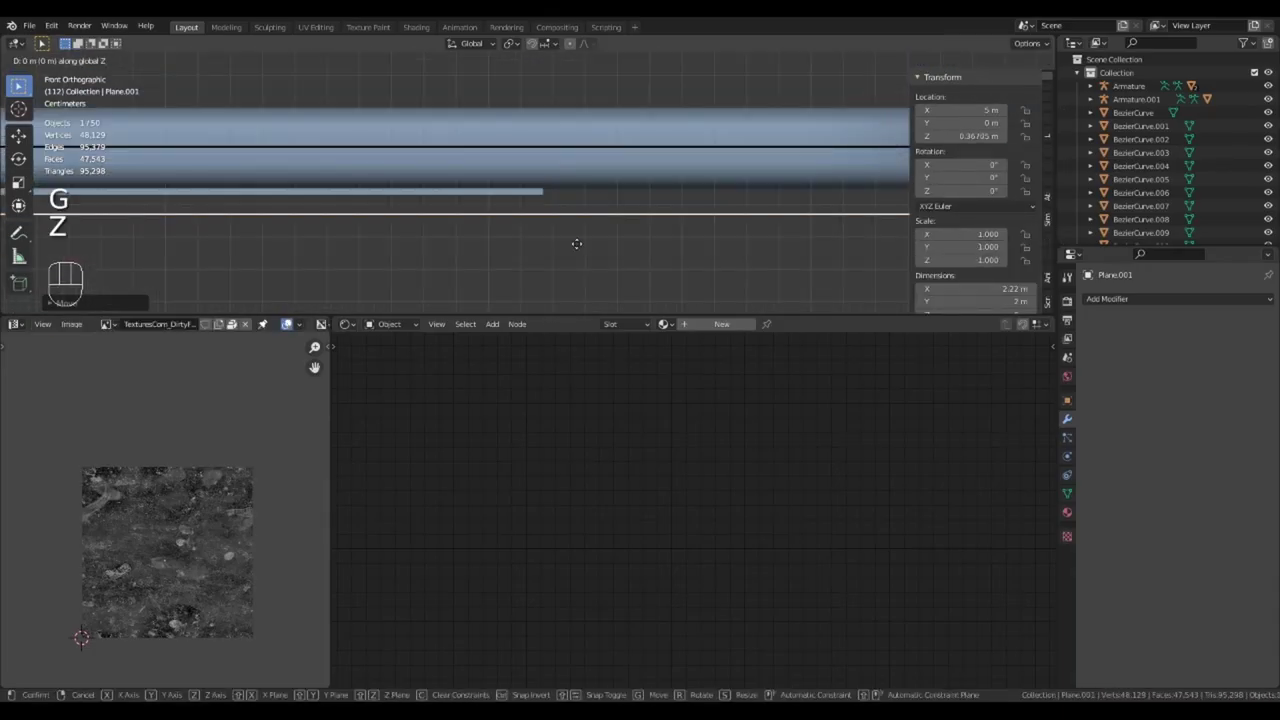
- Add a Solidify modifier with a thickness of 0.002 m to the page plane under the closed book's top cover
click(1178, 298)
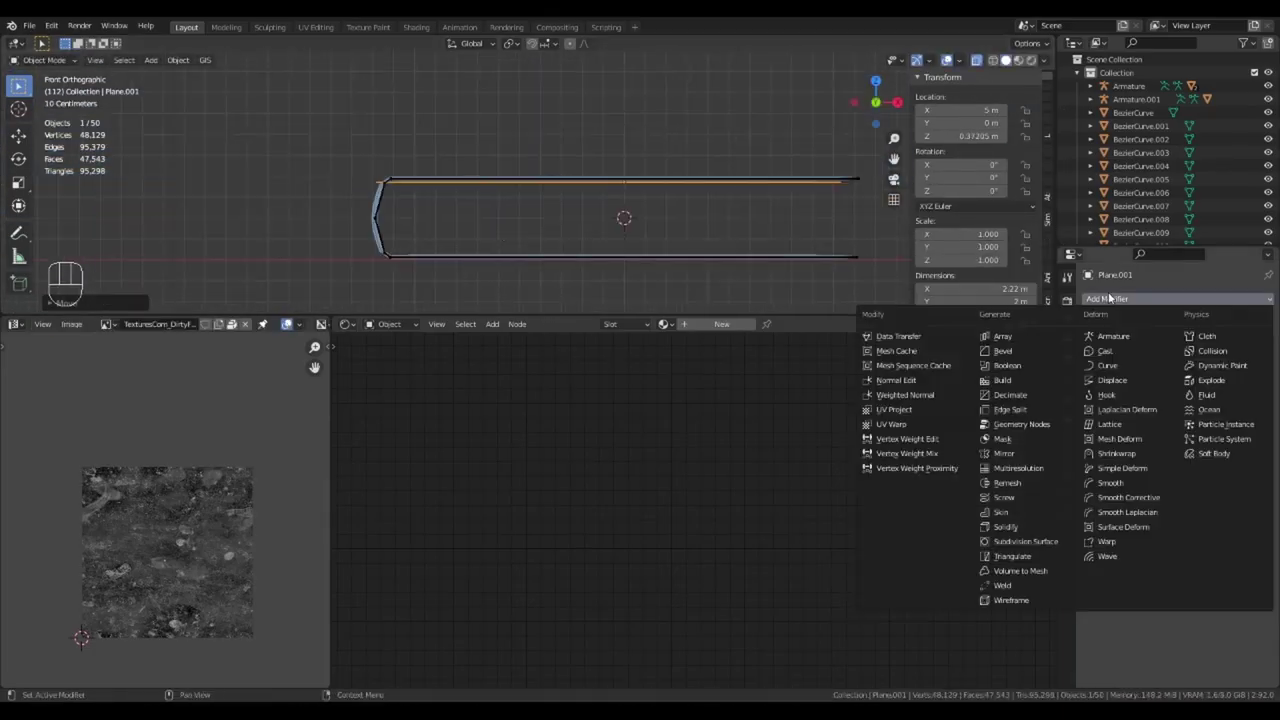
click(990, 486)
double_click(1208, 358)
text(00)
key(Return)
- Add an Array modifier to the page plane with a relative offset of 0 in X and -1.08 in Z
click(1178, 298)
click(990, 336)
double_click(1207, 643)
text(00)
key(shift+KP_1)
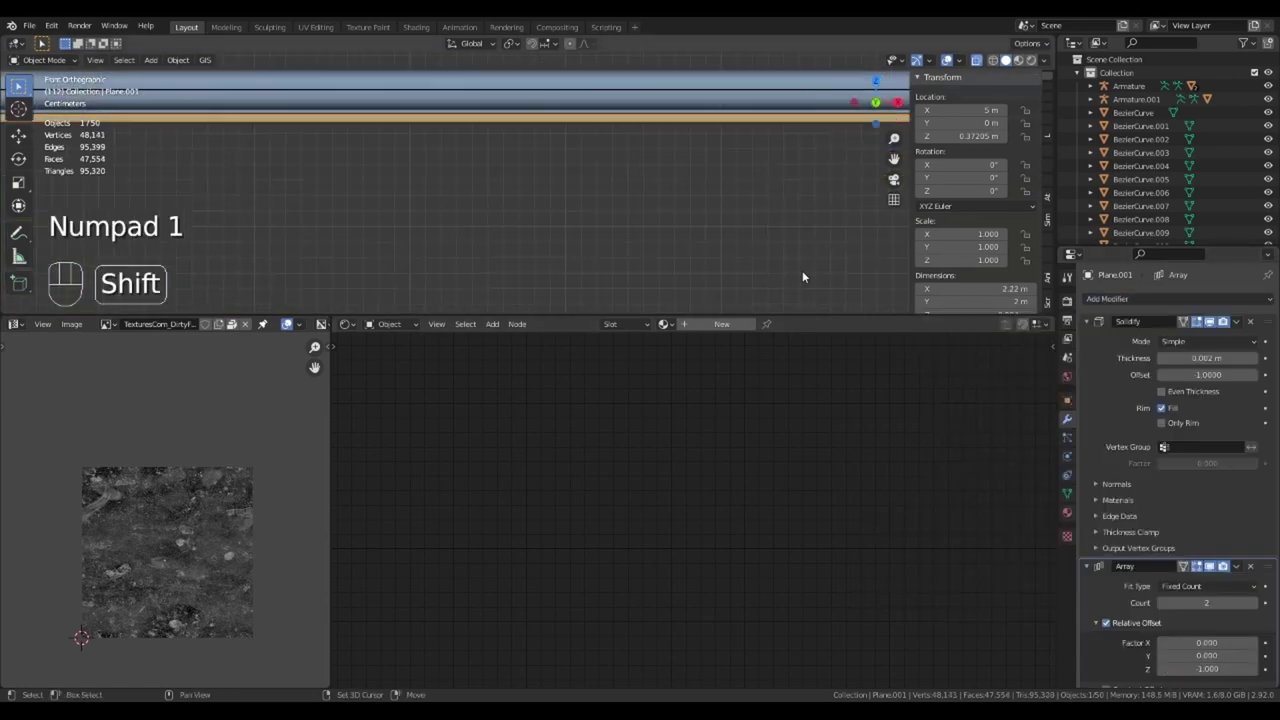
double_click(1207, 669)
text(-1)
middle_drag(560, 175, 594, 167)
- Scale the page plane along Y to about 3.05 m so it fits the length of the closed cover
key(KP_7)
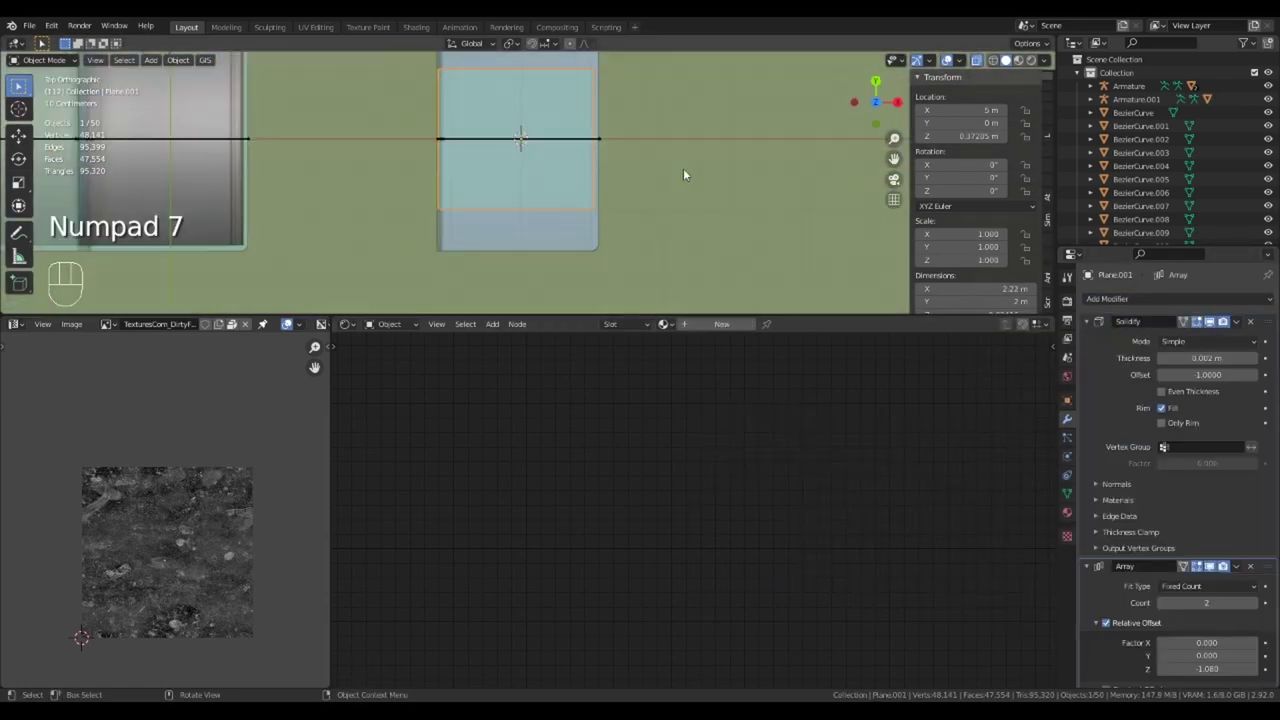
key(s)
key(y)
click(606, 177)
key(KP_1)
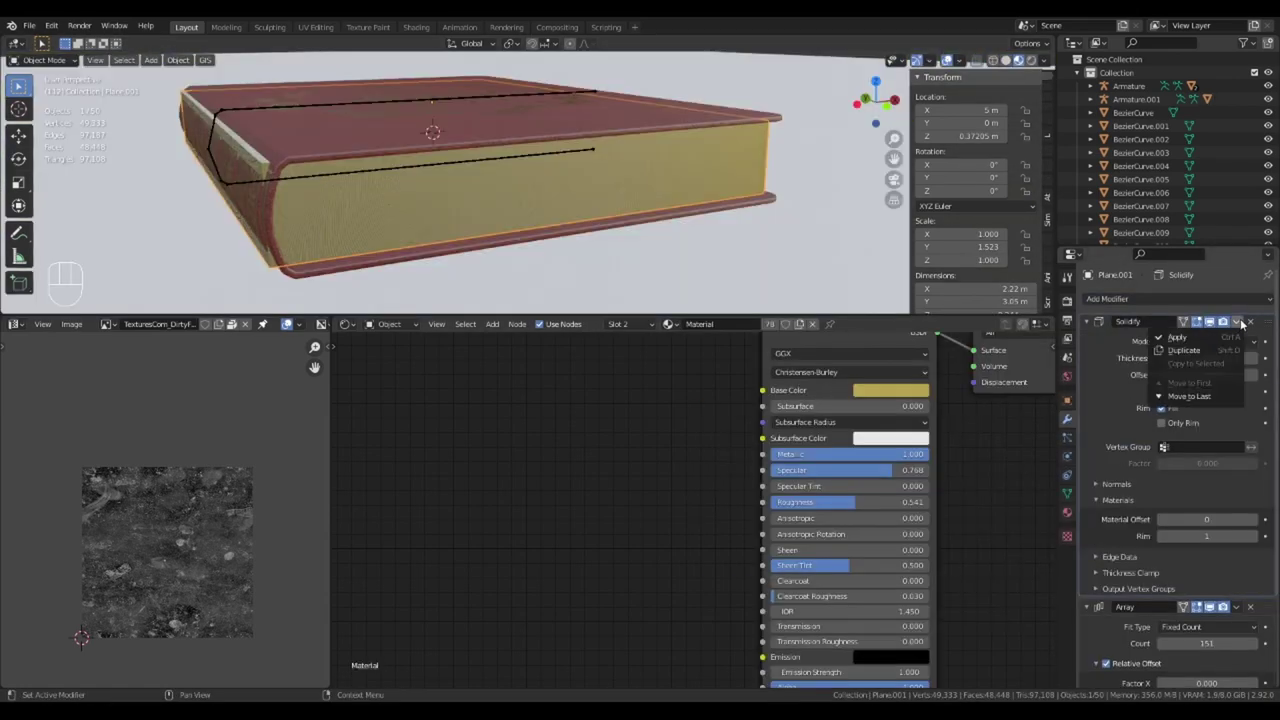
- Apply the closed book's Solidify and Array page modifiers and separate the resulting mesh into individual pages by loose parts
click(1240, 330)
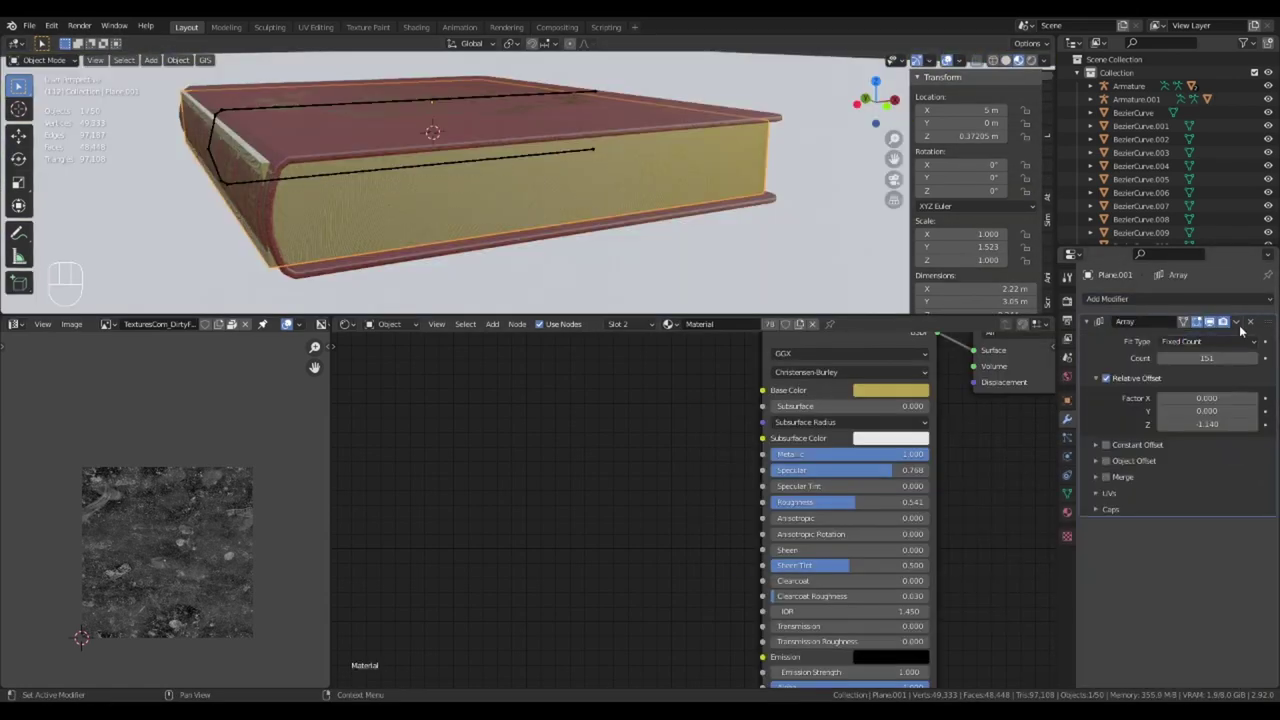
click(1178, 338)
key(Tab)
key(a)
key(p)
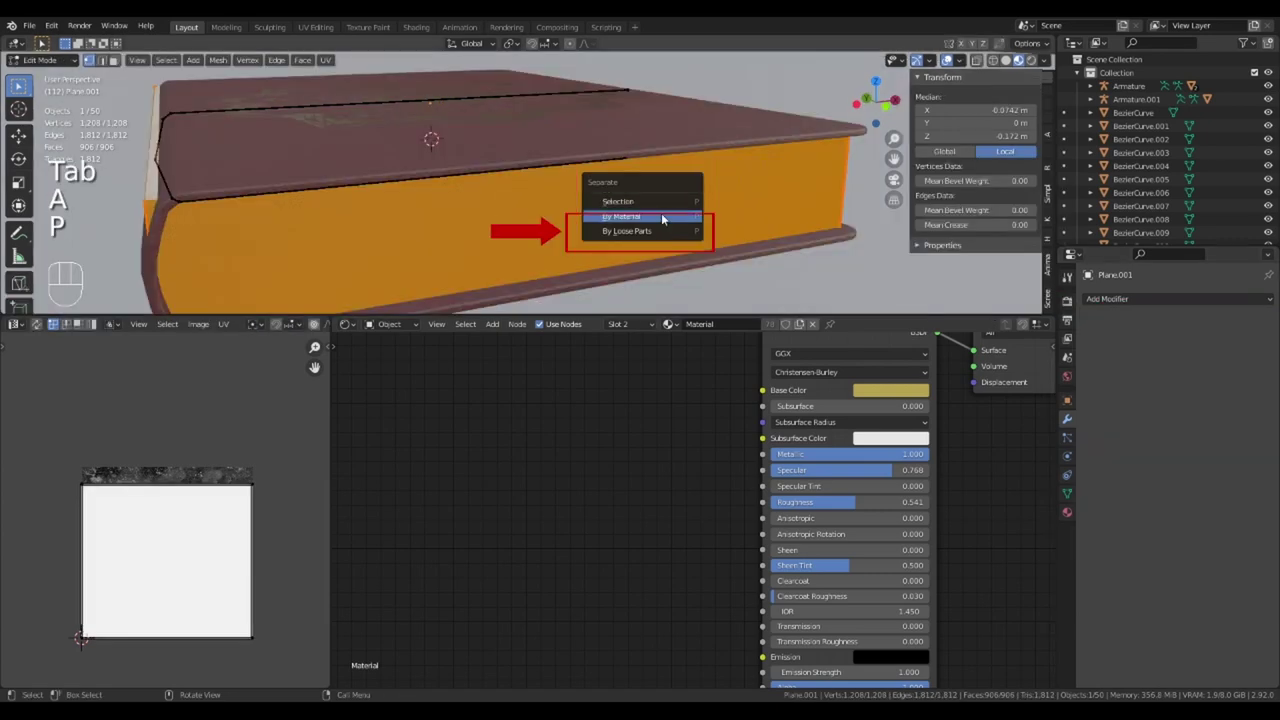
click(645, 229)
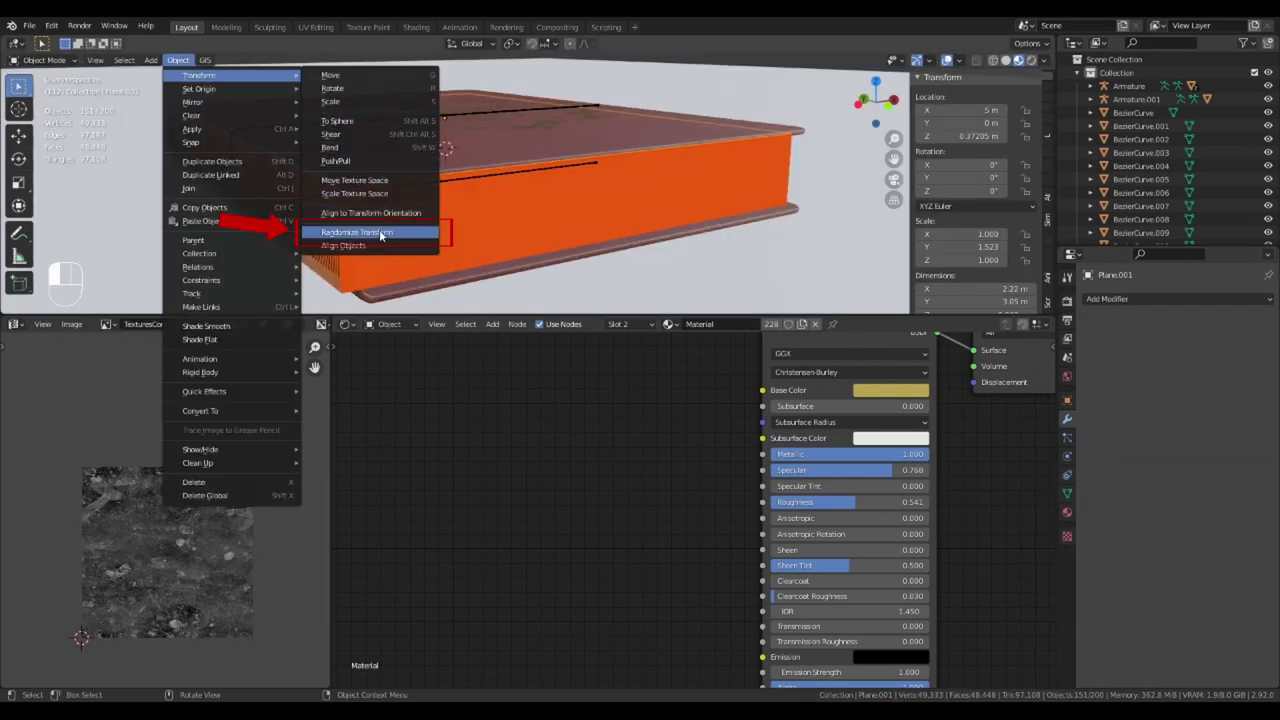
- Run Randomize Transform on the closed book's separated pages and open its operation settings
click(357, 232)
click(50, 304)
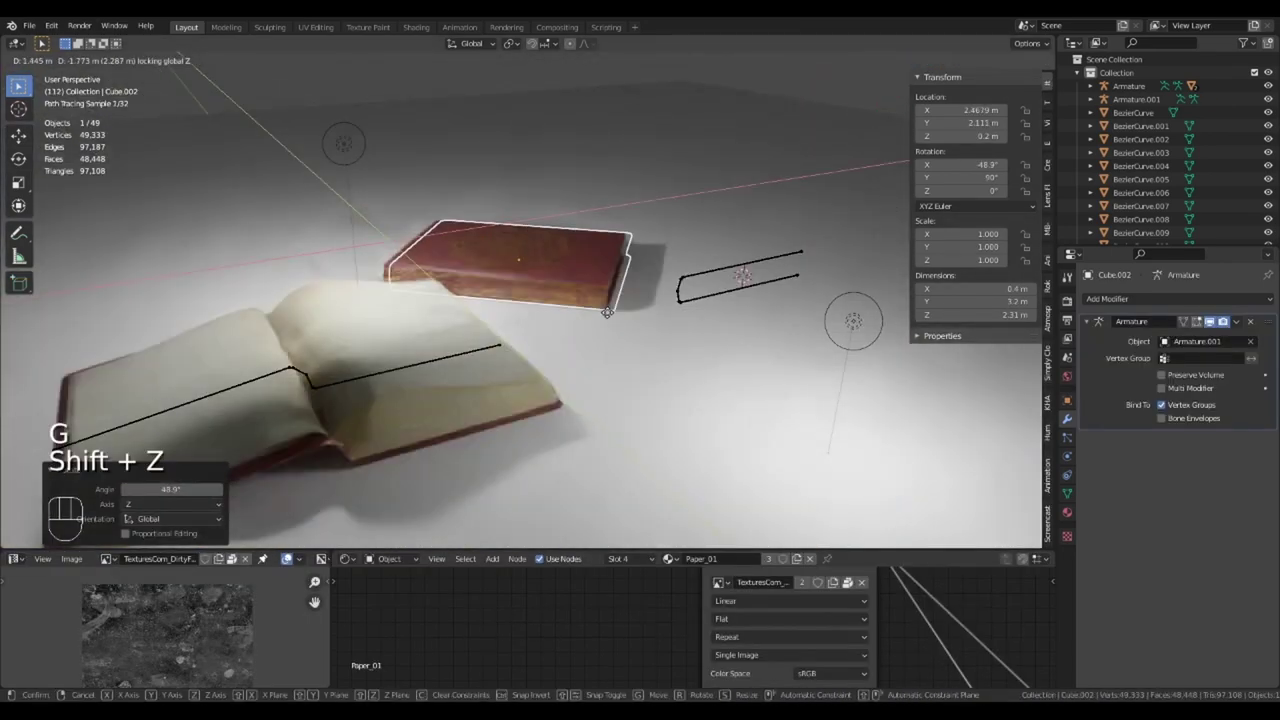
- Duplicate the closed book, move the copy across the ground plane, and tilt it in front view against the other books
key(alt+d)
key(shift+z)
key(KP_1)
key(r)
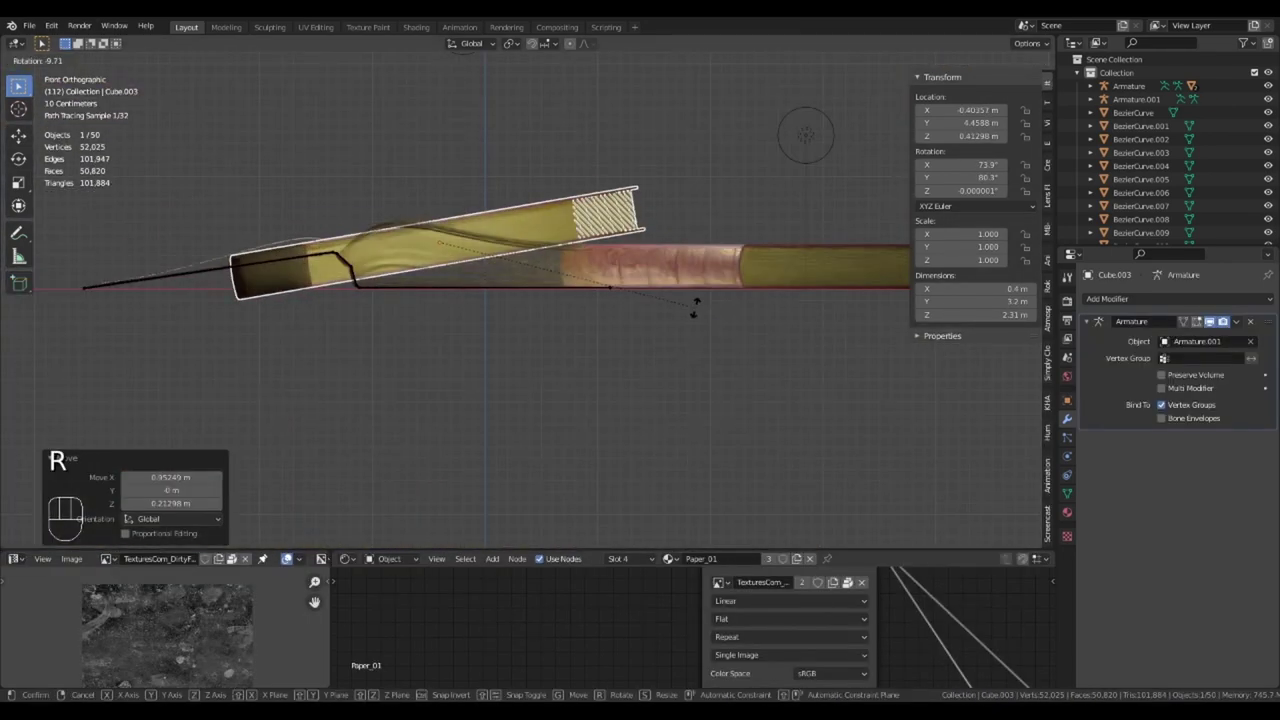